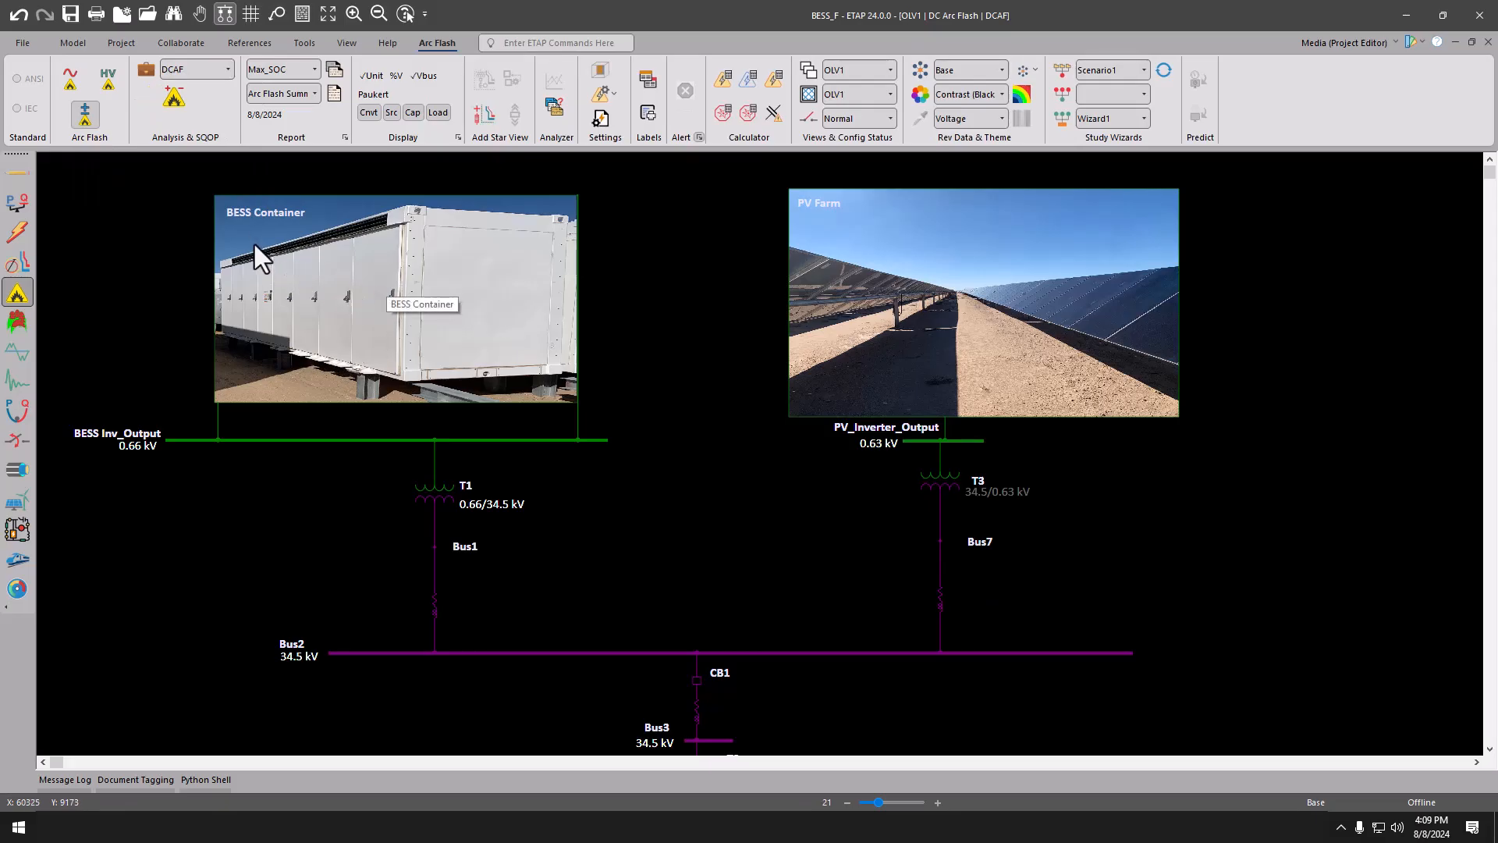
Open the BESS Container network and review the method settings of the DCAF study case
left_click(336, 310)
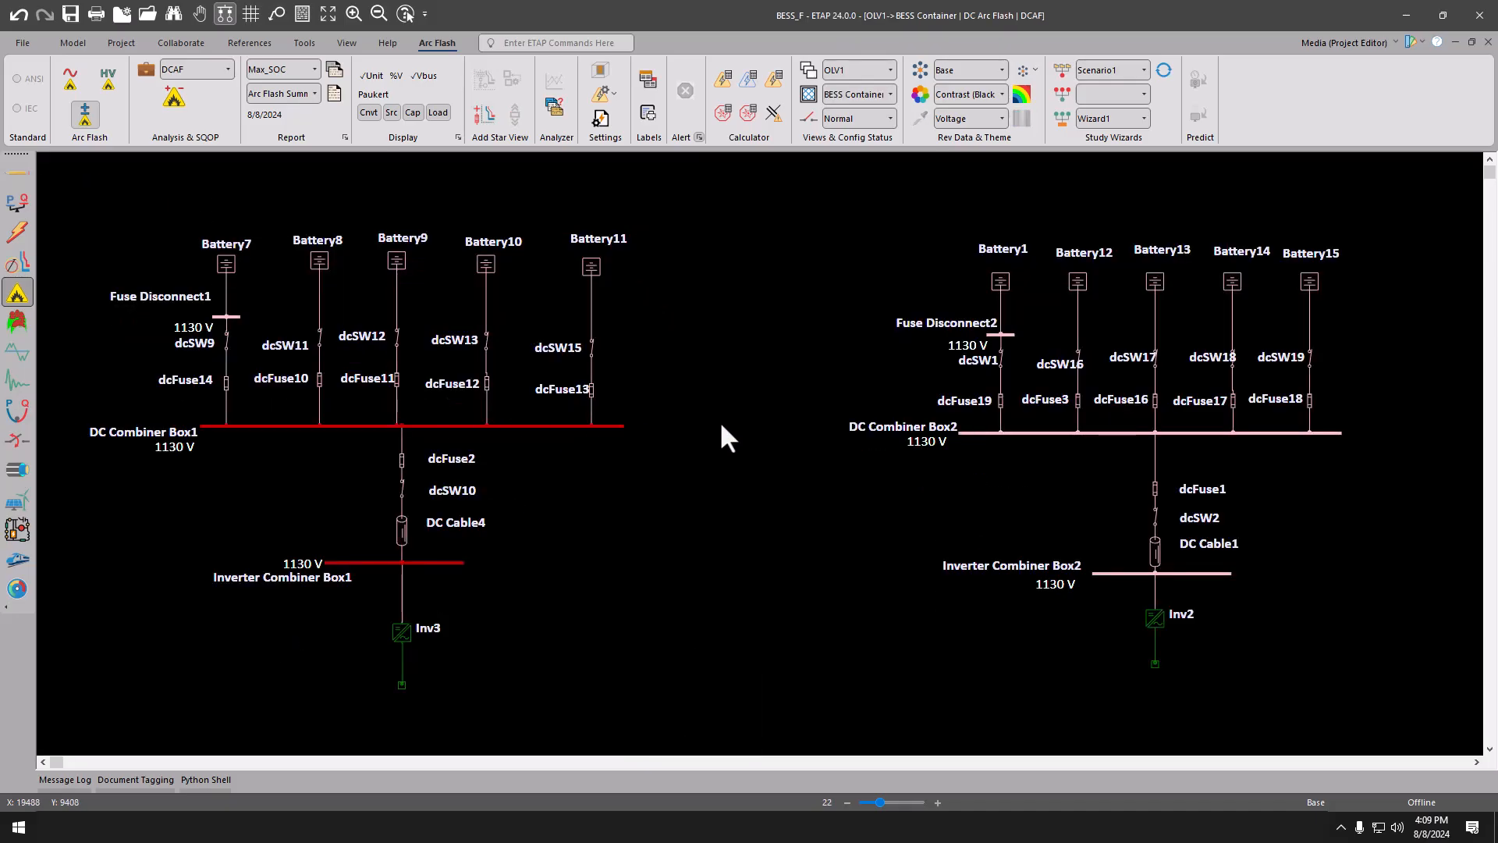
left_click(144, 73)
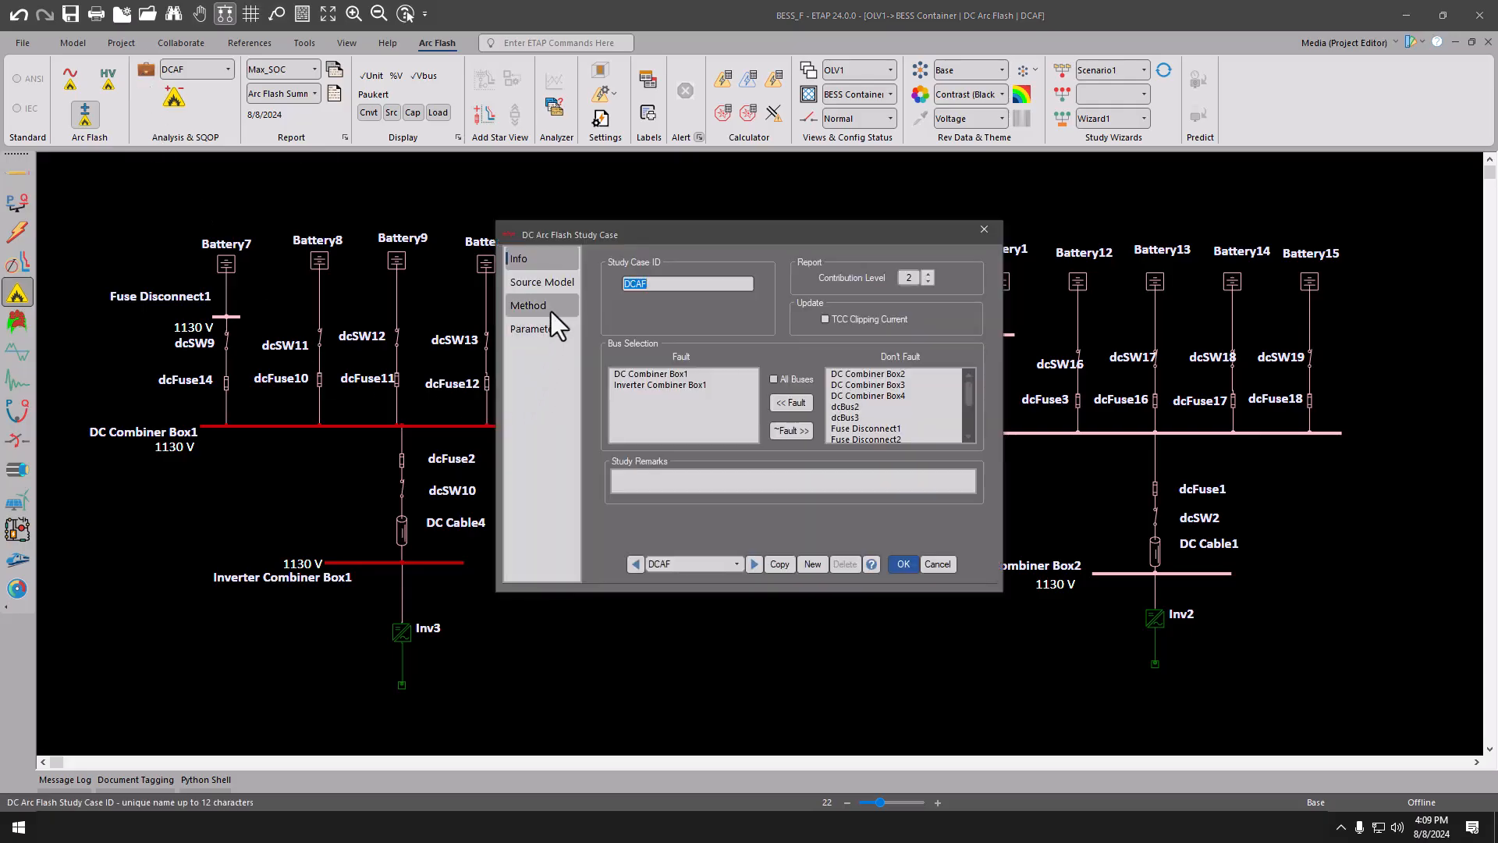
left_click(551, 308)
left_click_drag(742, 235, 825, 231)
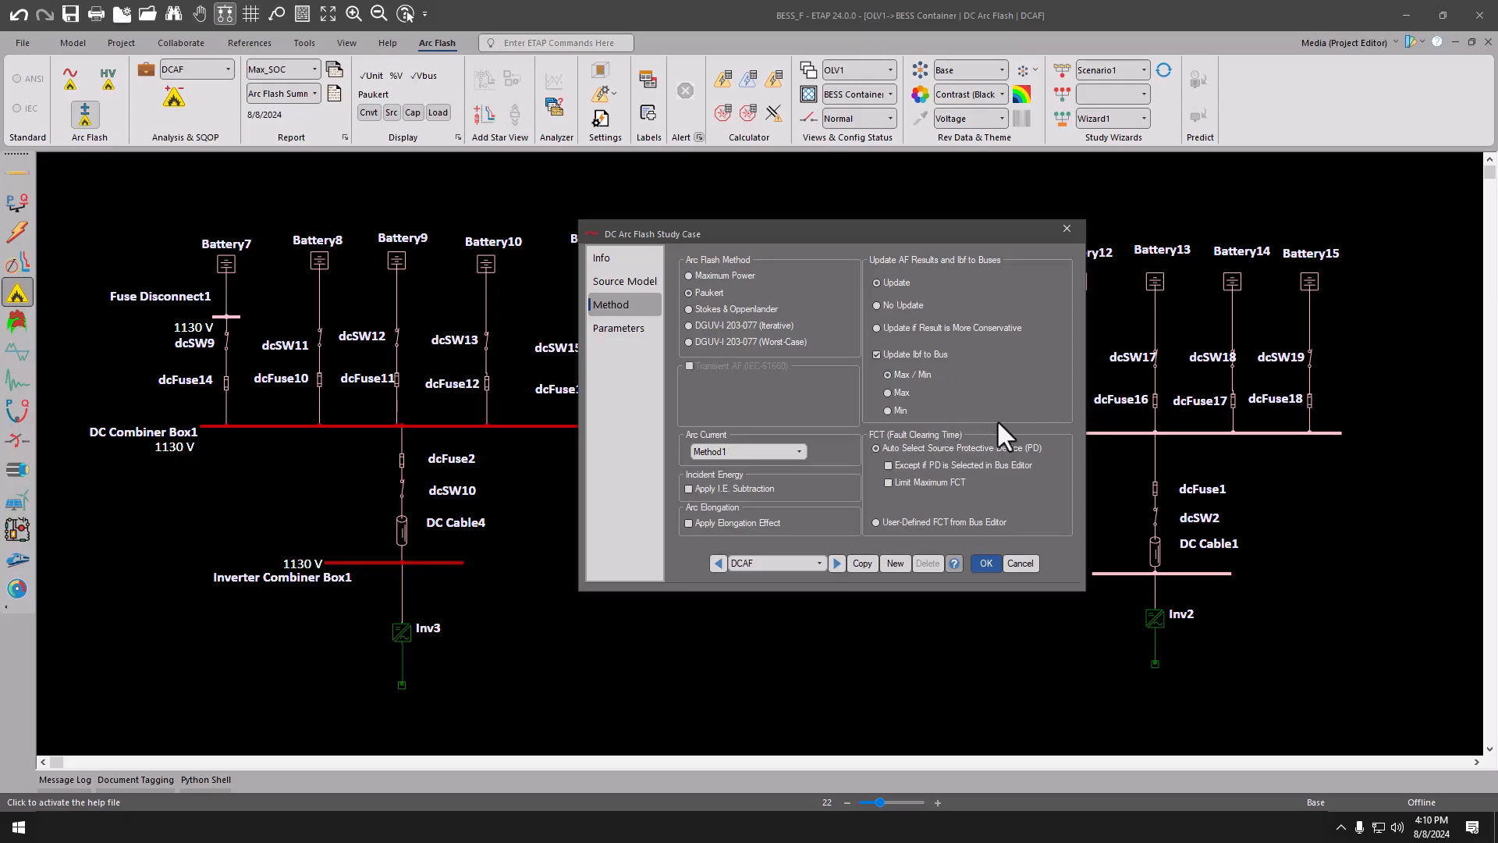
left_click(985, 562)
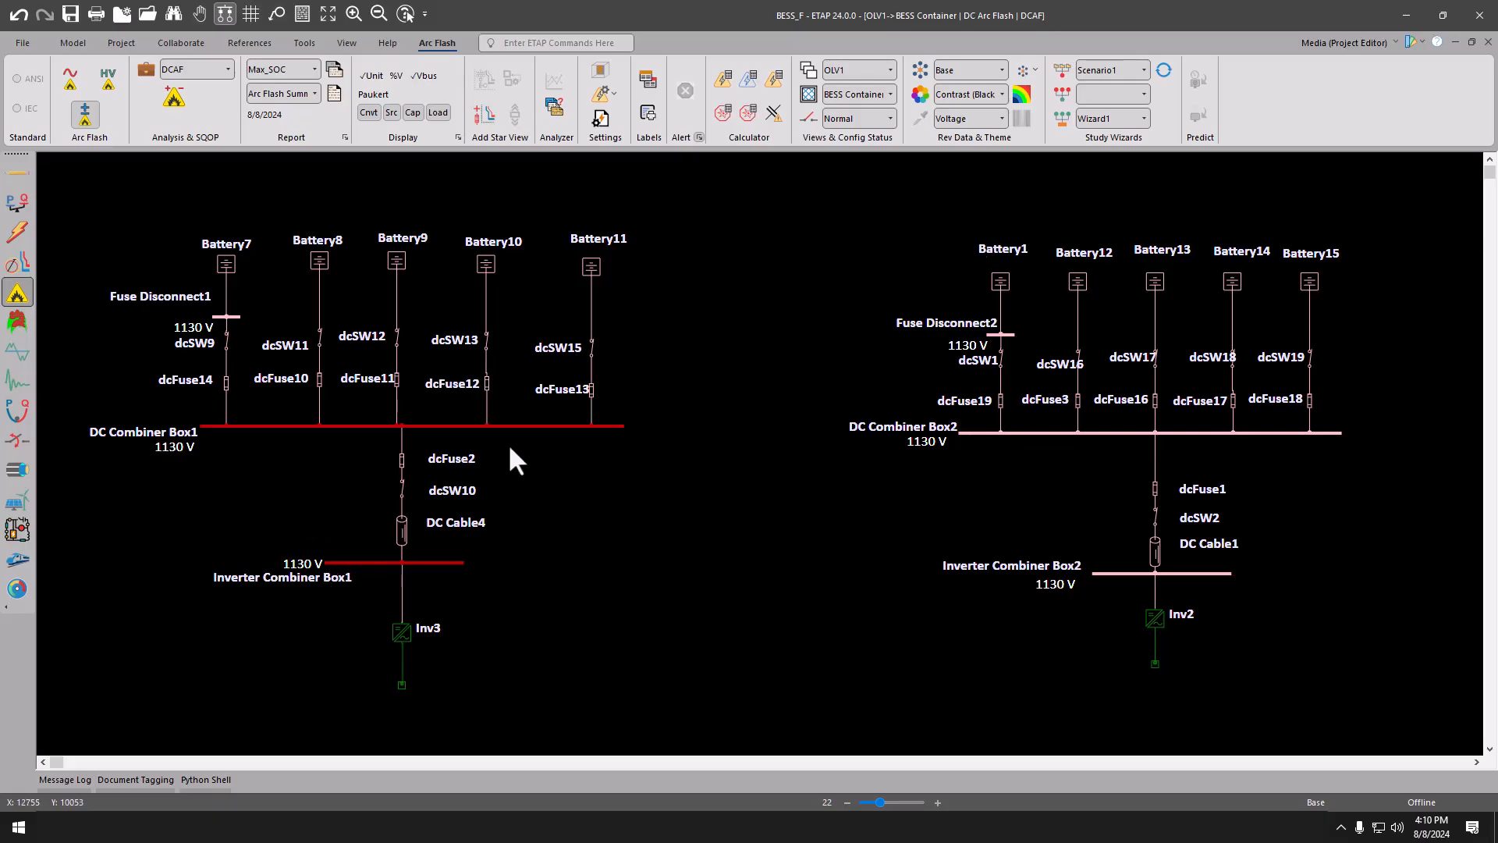
Run Scenario1, the maximum state of charge DC arc flash study, from the Scenario Wizard and close the wizard
left_click(1063, 72)
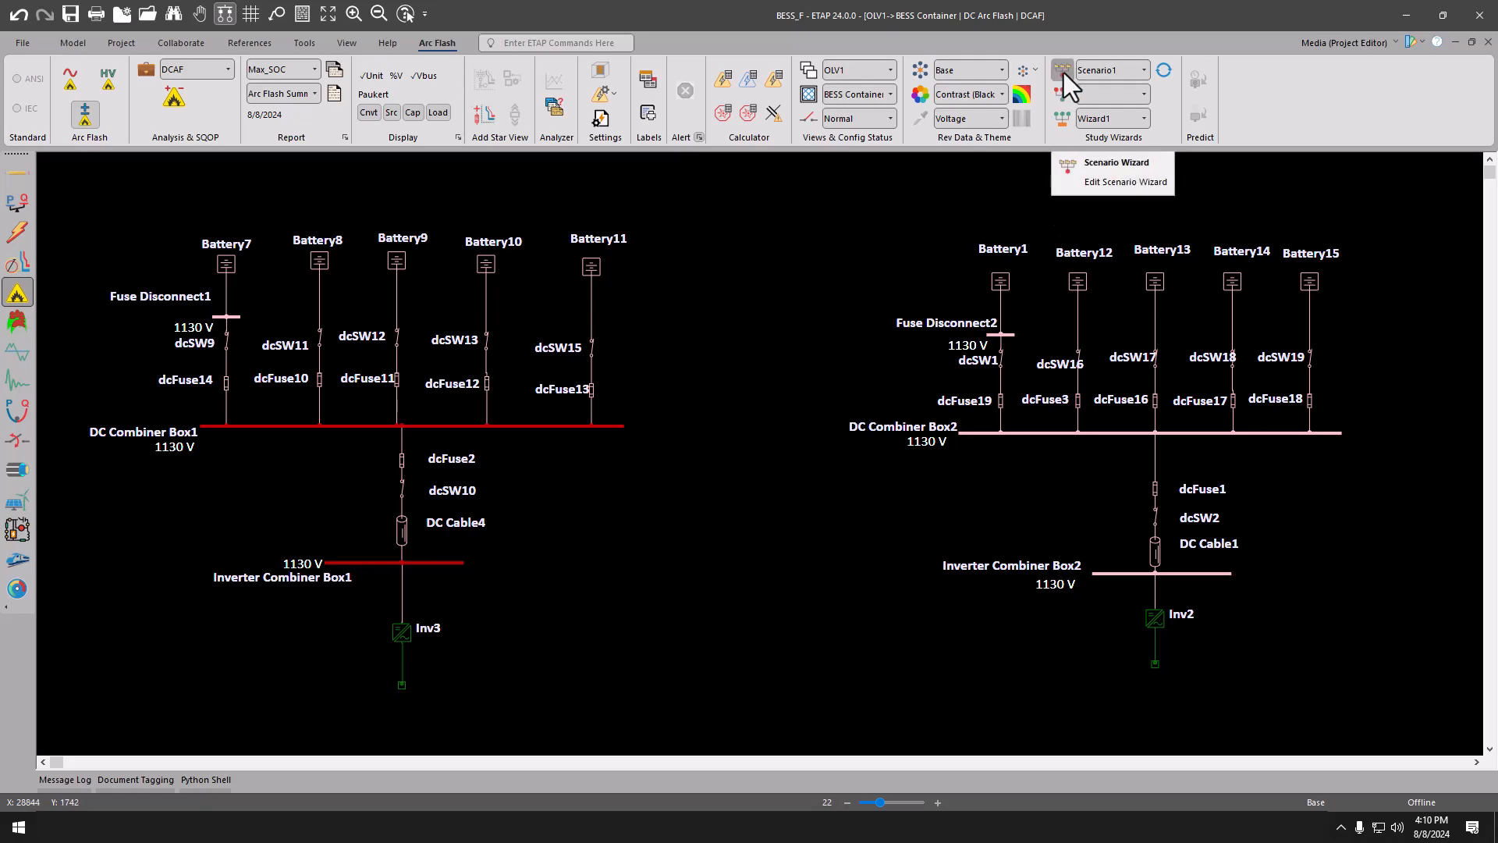
left_click(1064, 73)
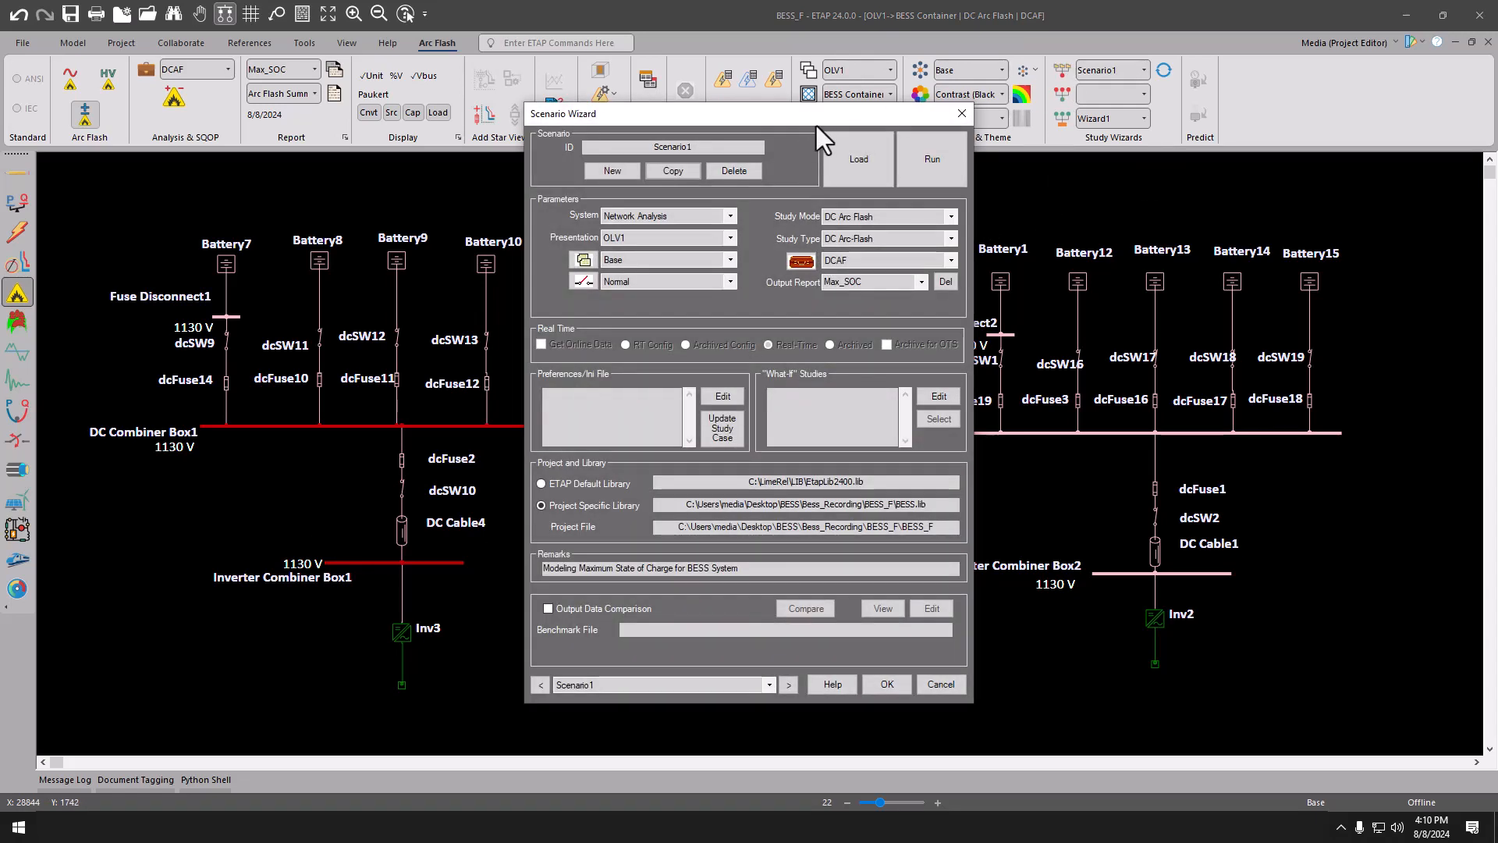
left_click_drag(817, 117, 911, 57)
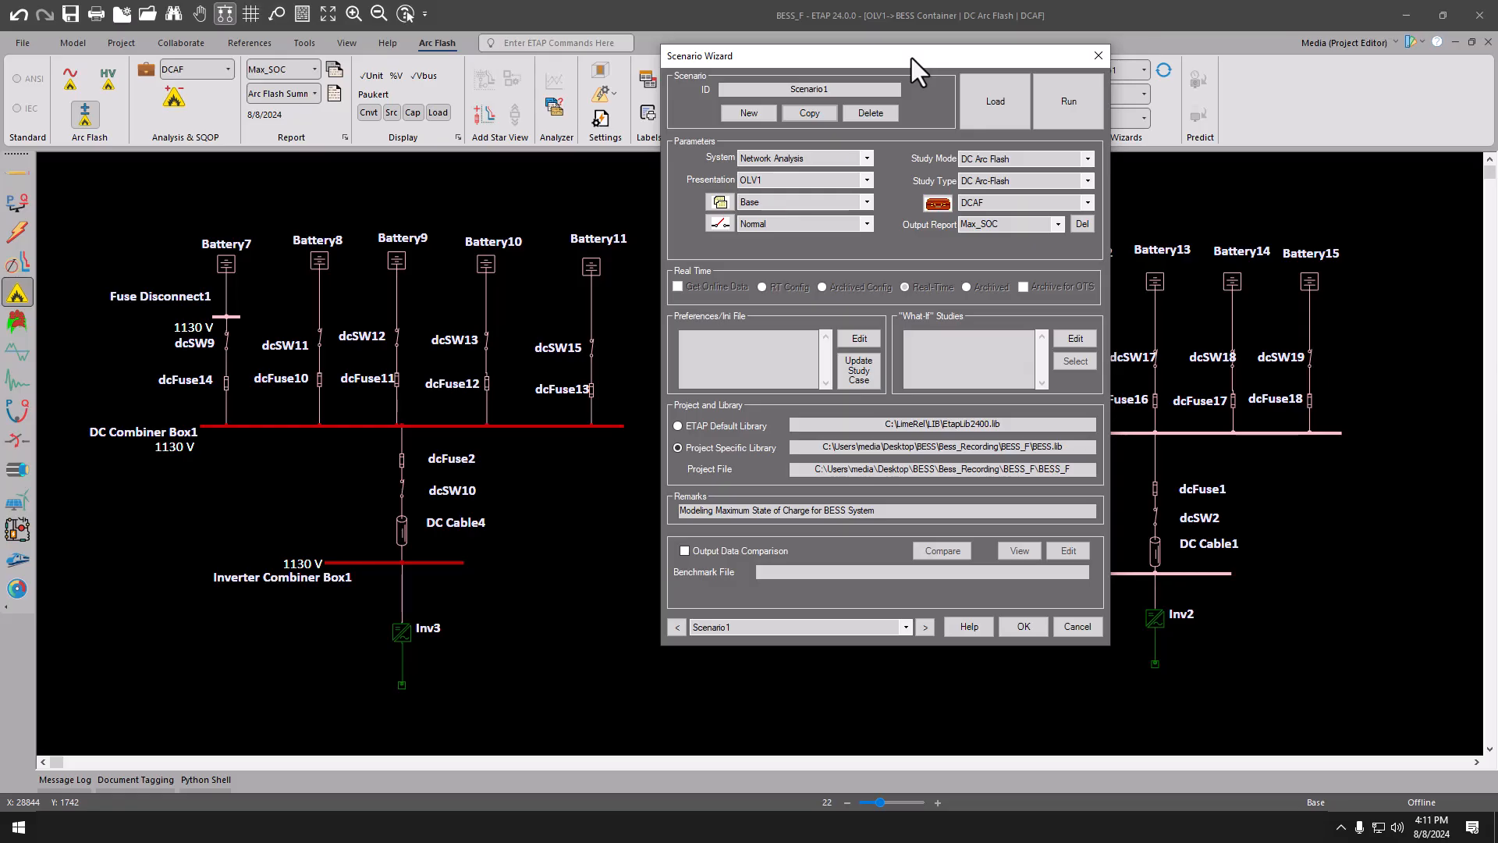
left_click(1063, 120)
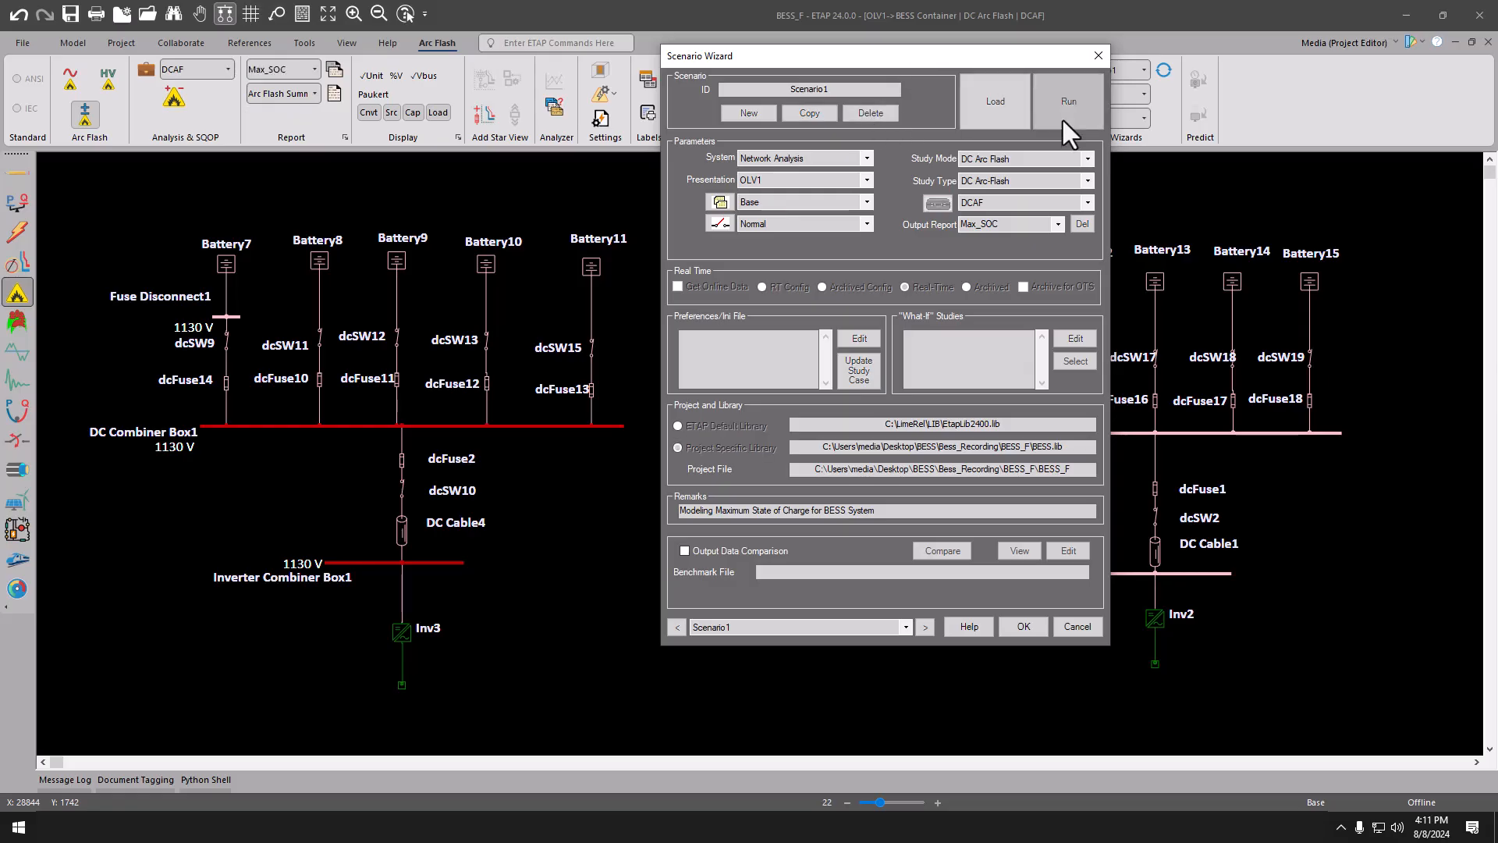
left_click(1023, 626)
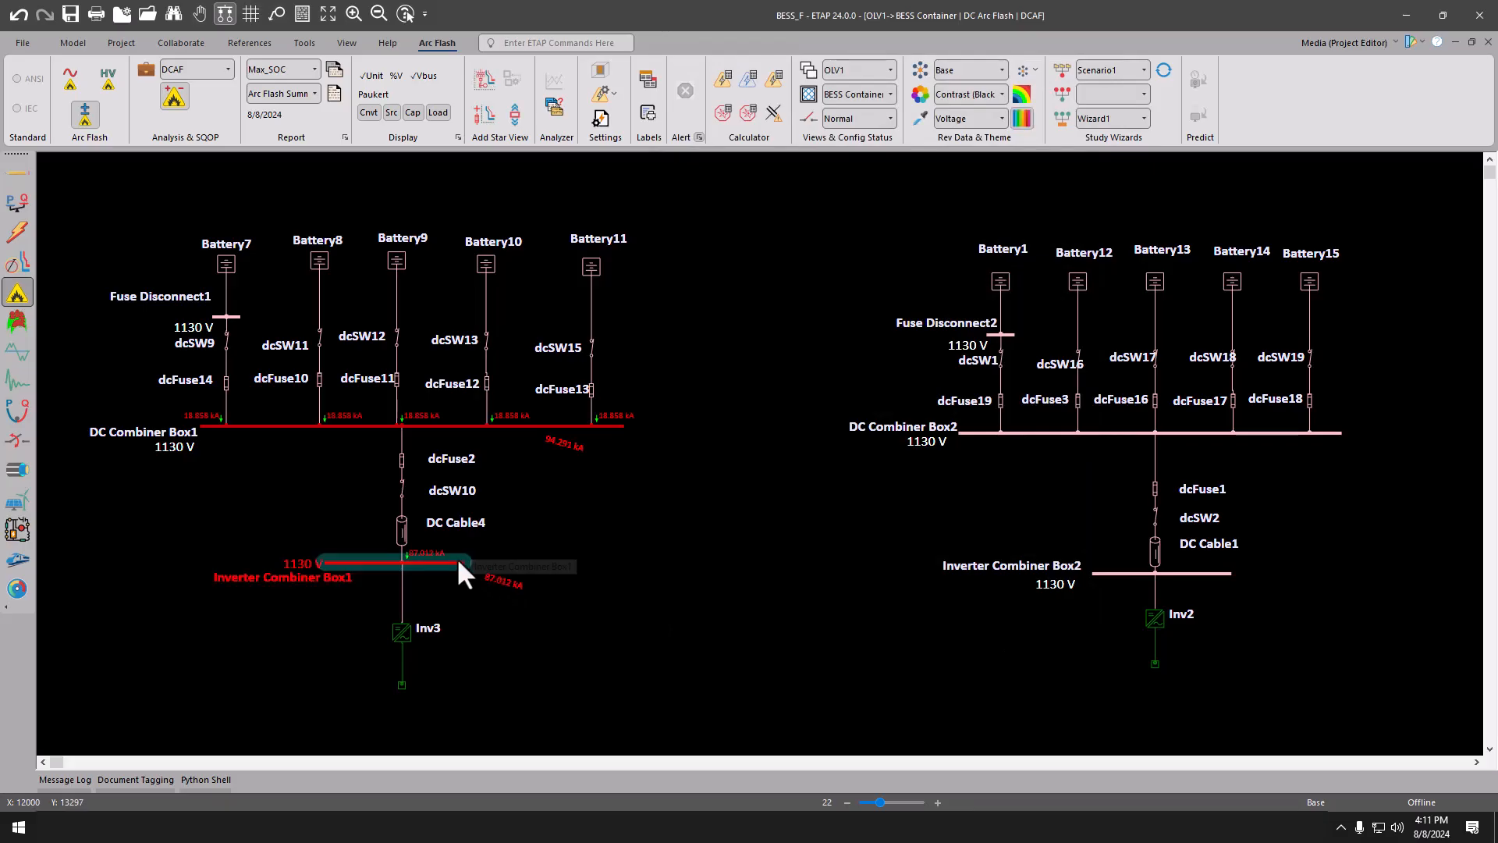
Review the arc flash results and short-circuit current range of the Inverter Combiner Box1 bus
double_click(458, 559)
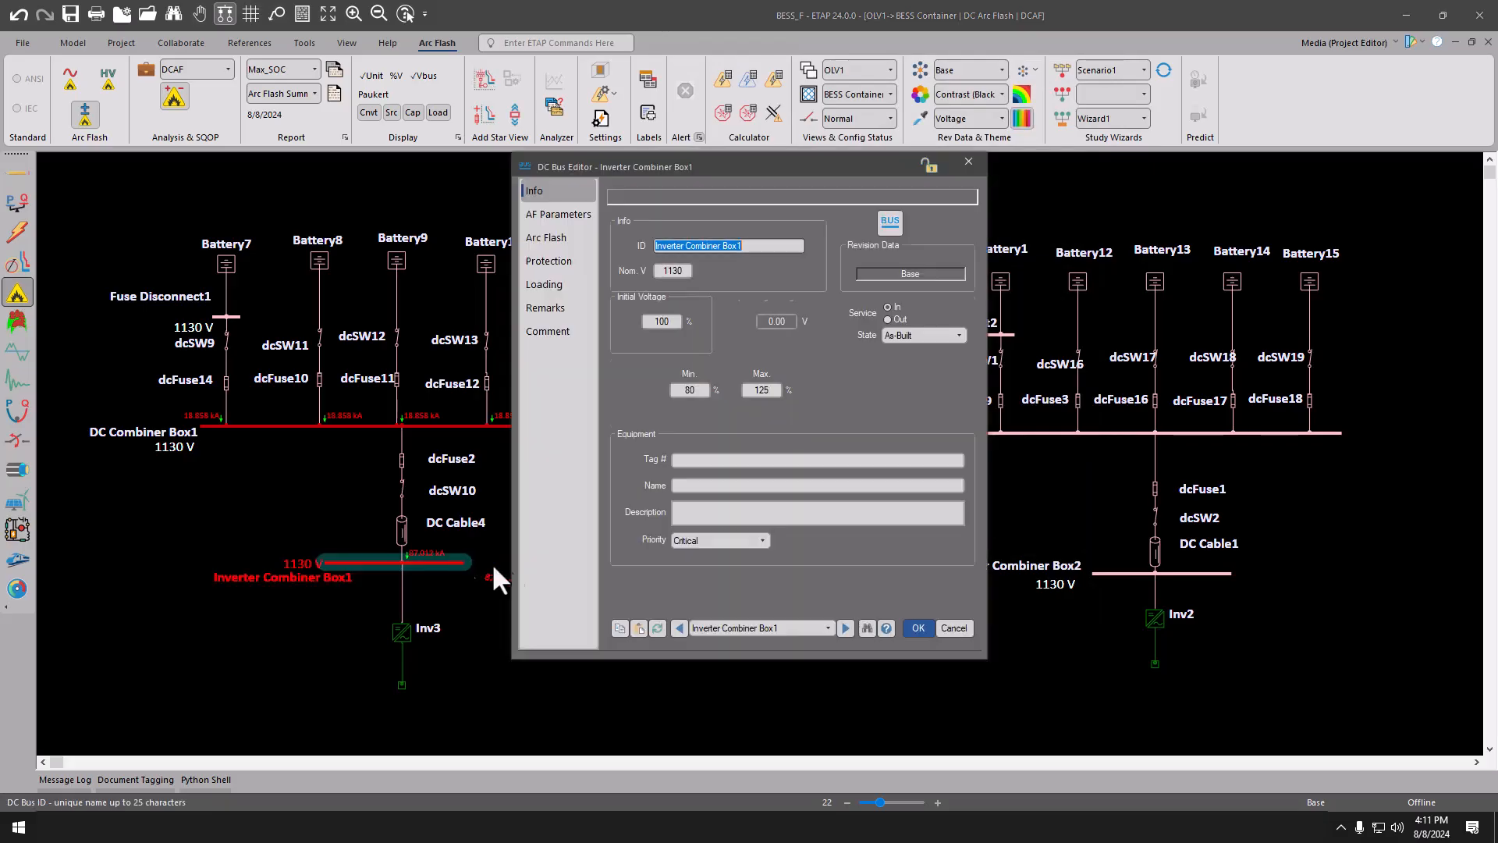
left_click(559, 239)
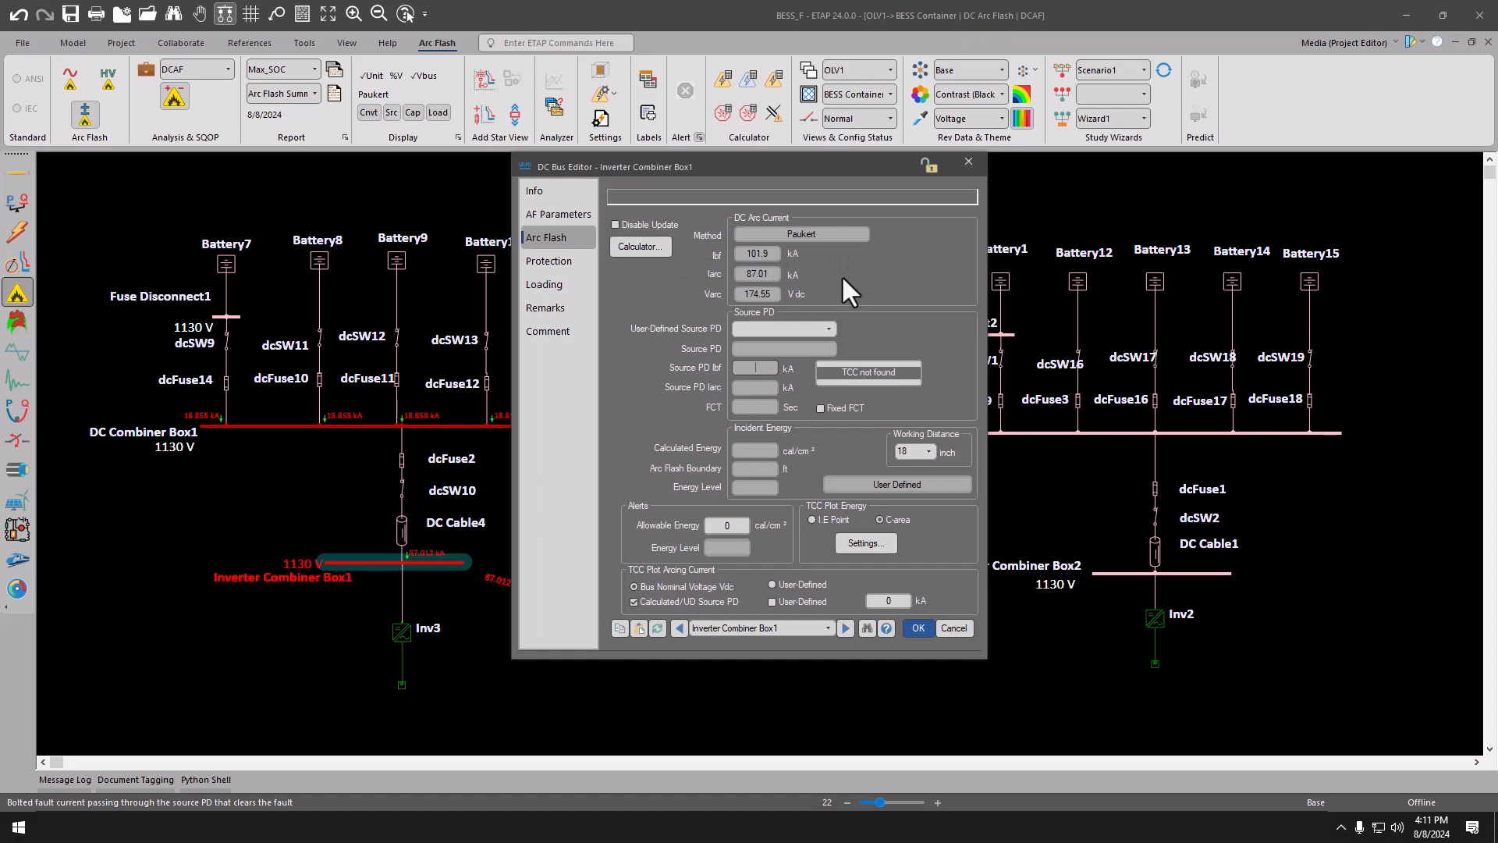
left_click(574, 264)
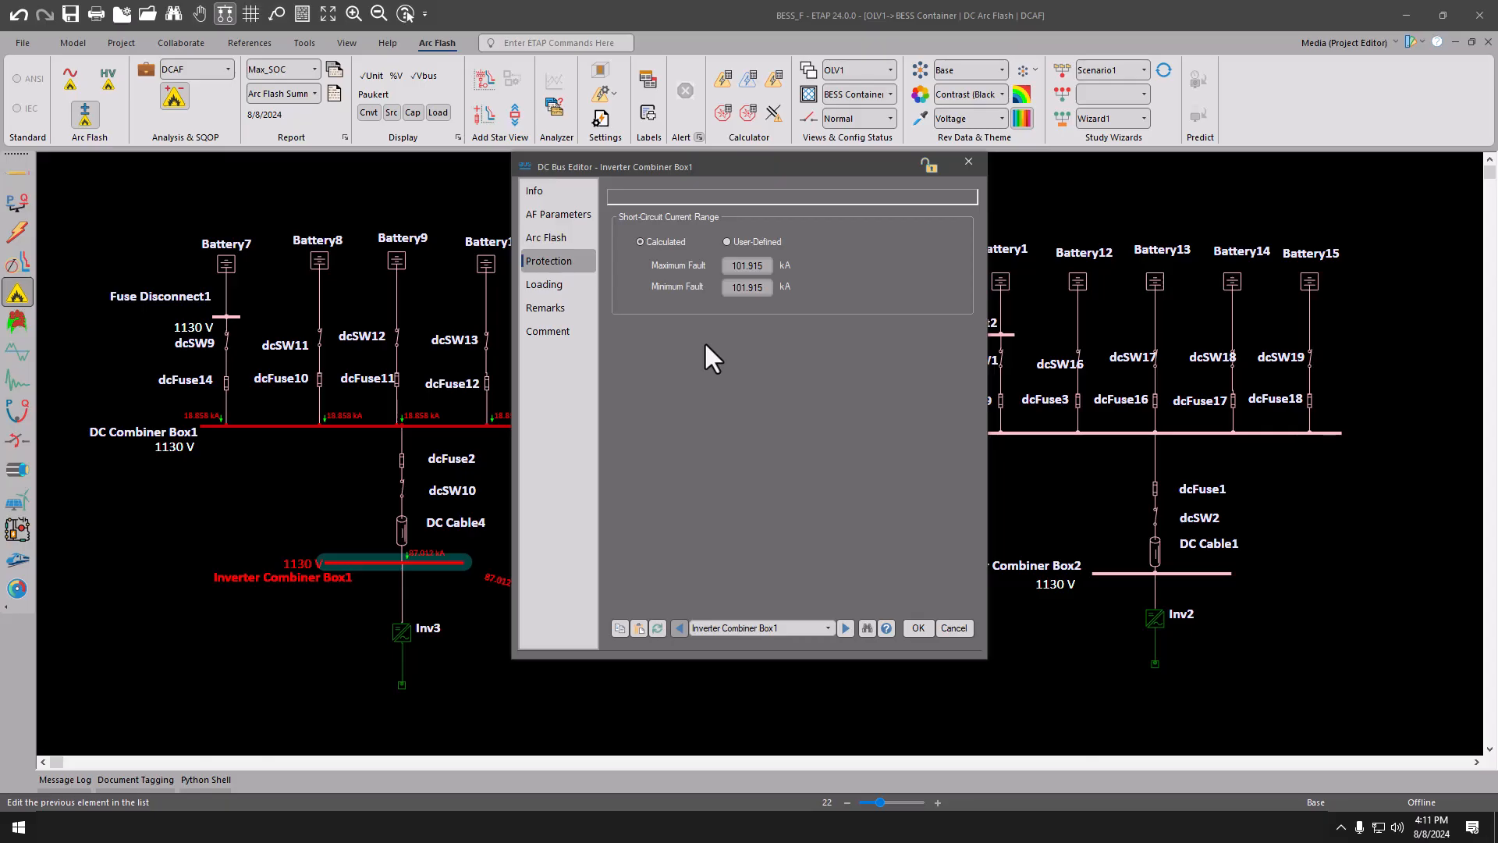
left_click(921, 626)
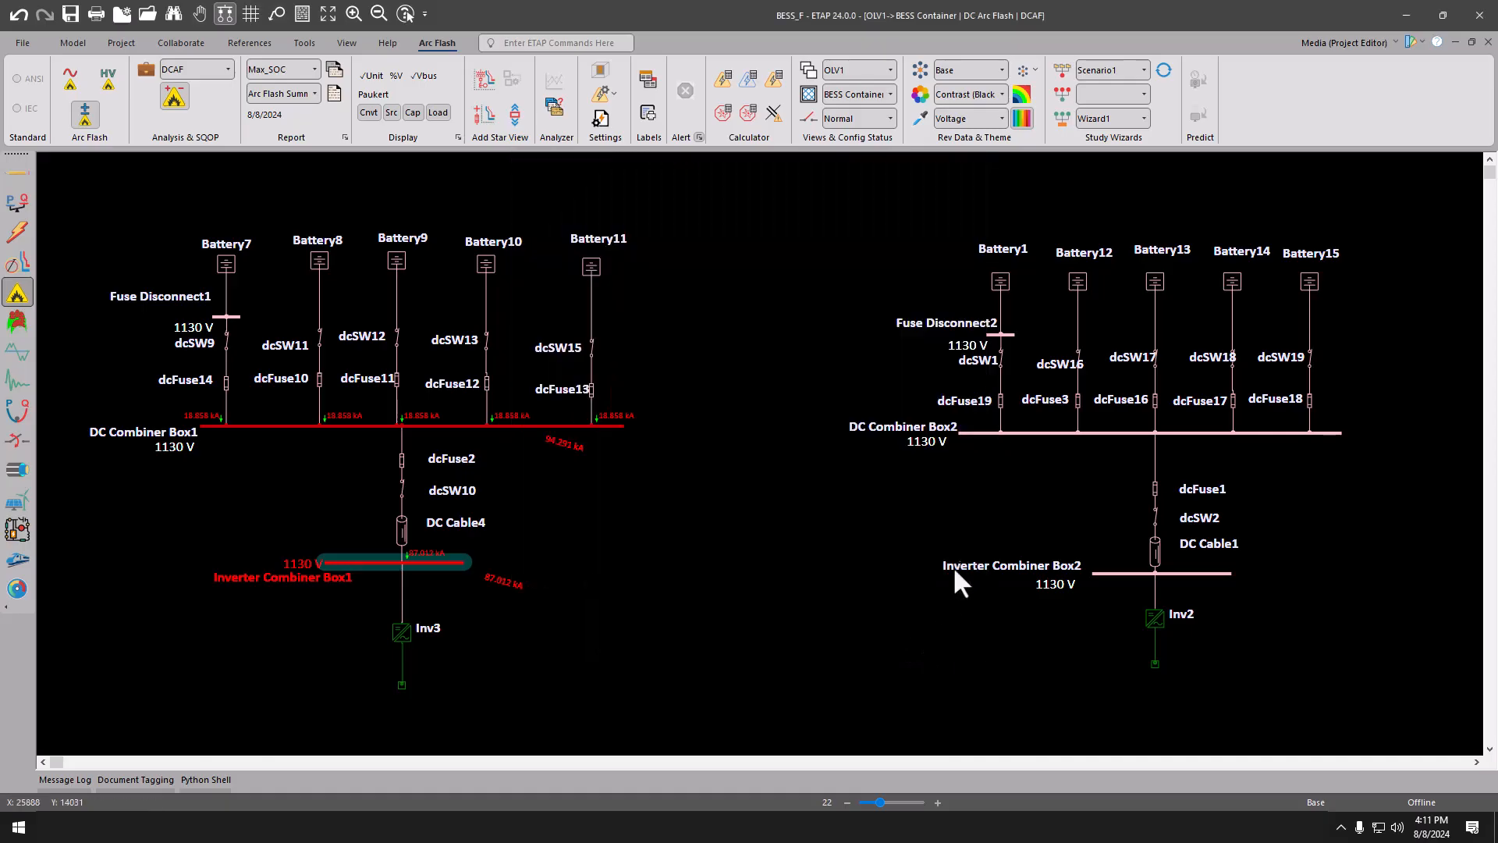
Run Scenario2, the minimum state of charge DC arc flash study, from the Scenario Wizard and close the wizard
left_click(1066, 68)
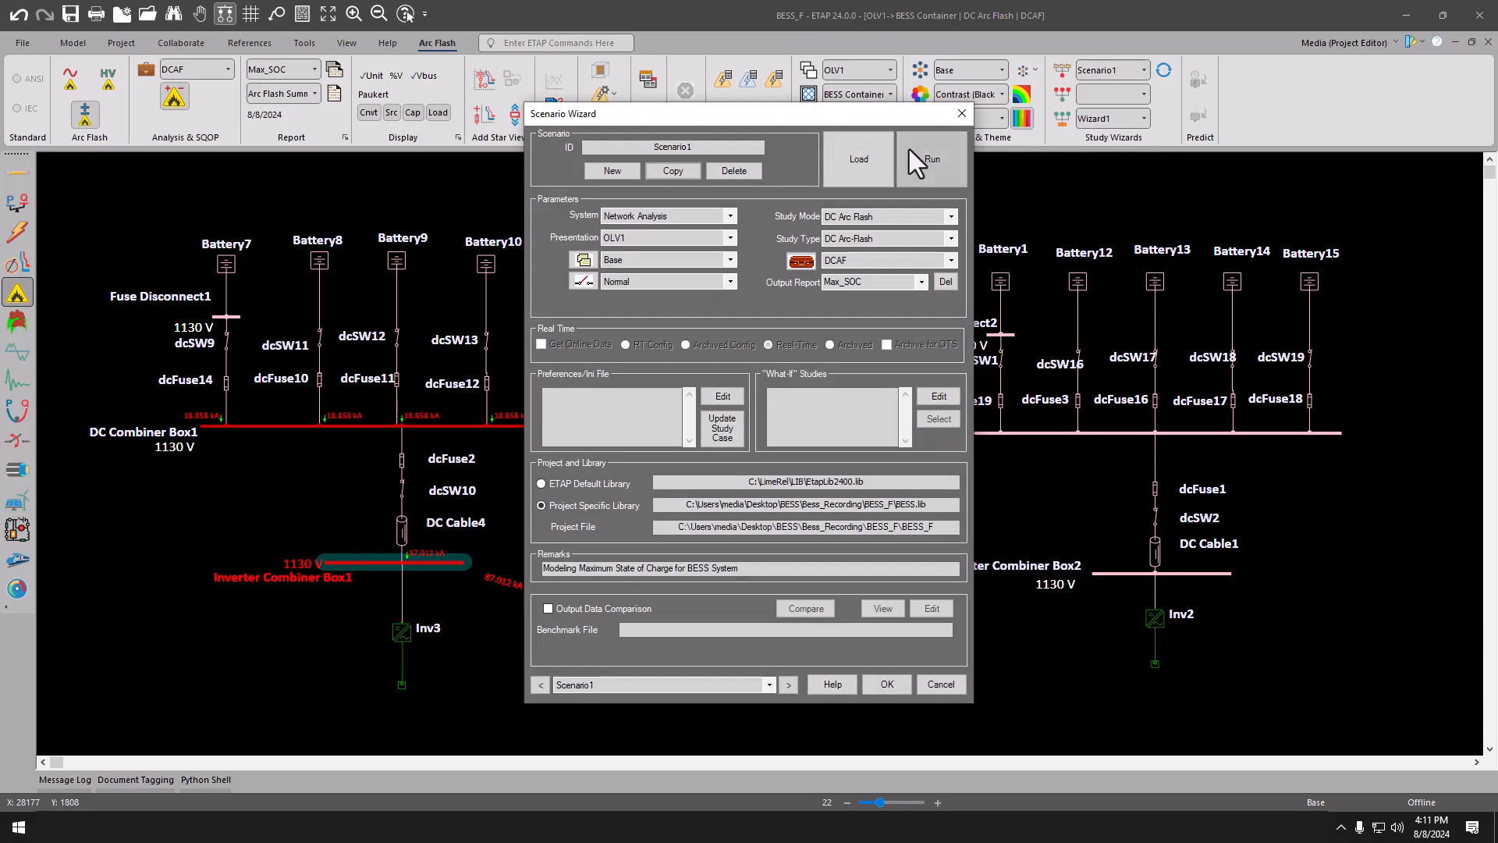
left_click(789, 686)
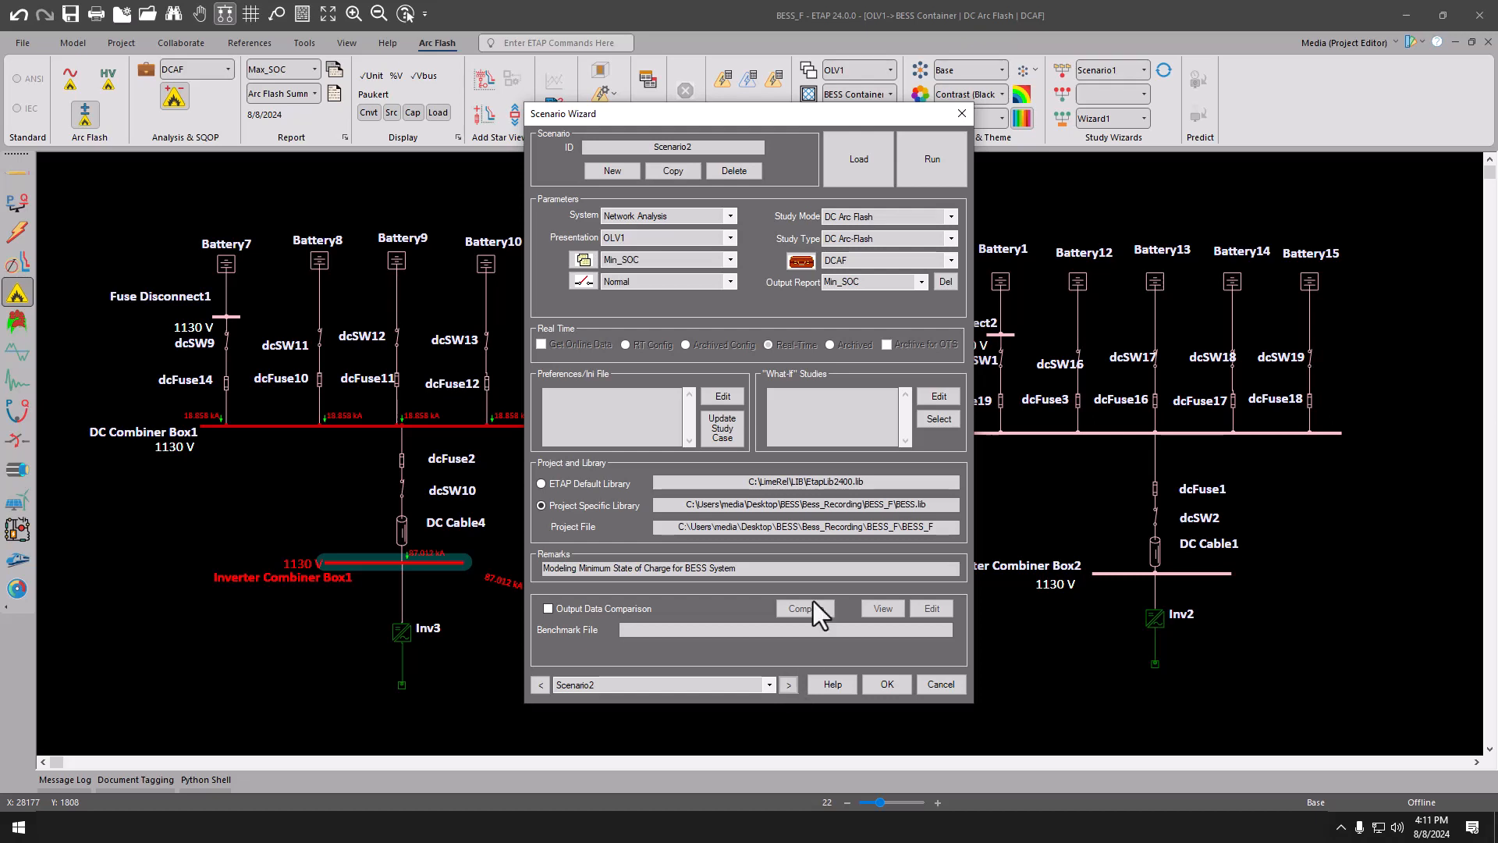
left_click(934, 183)
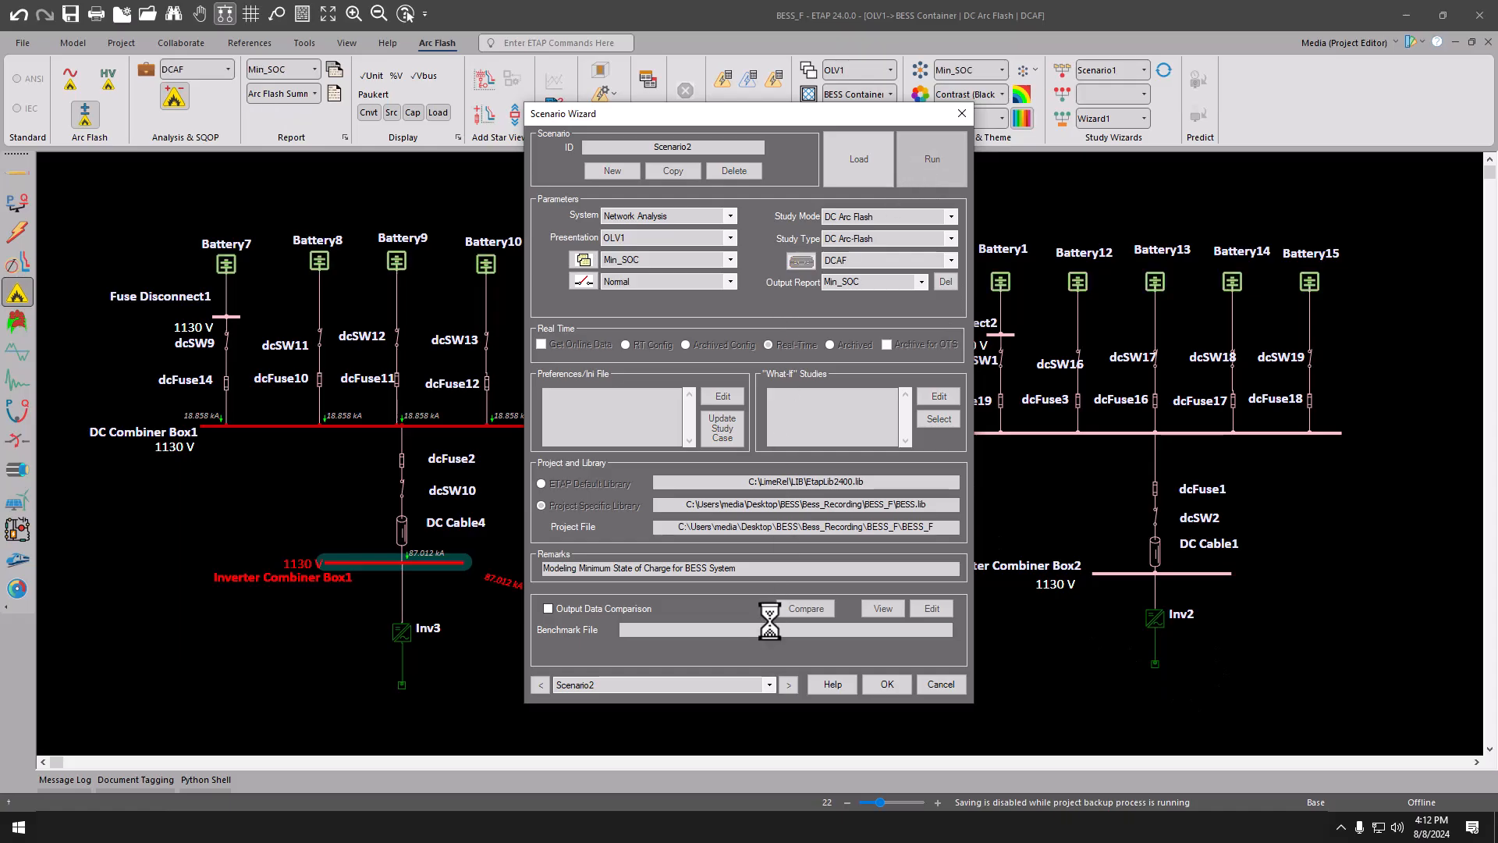
left_click(888, 683)
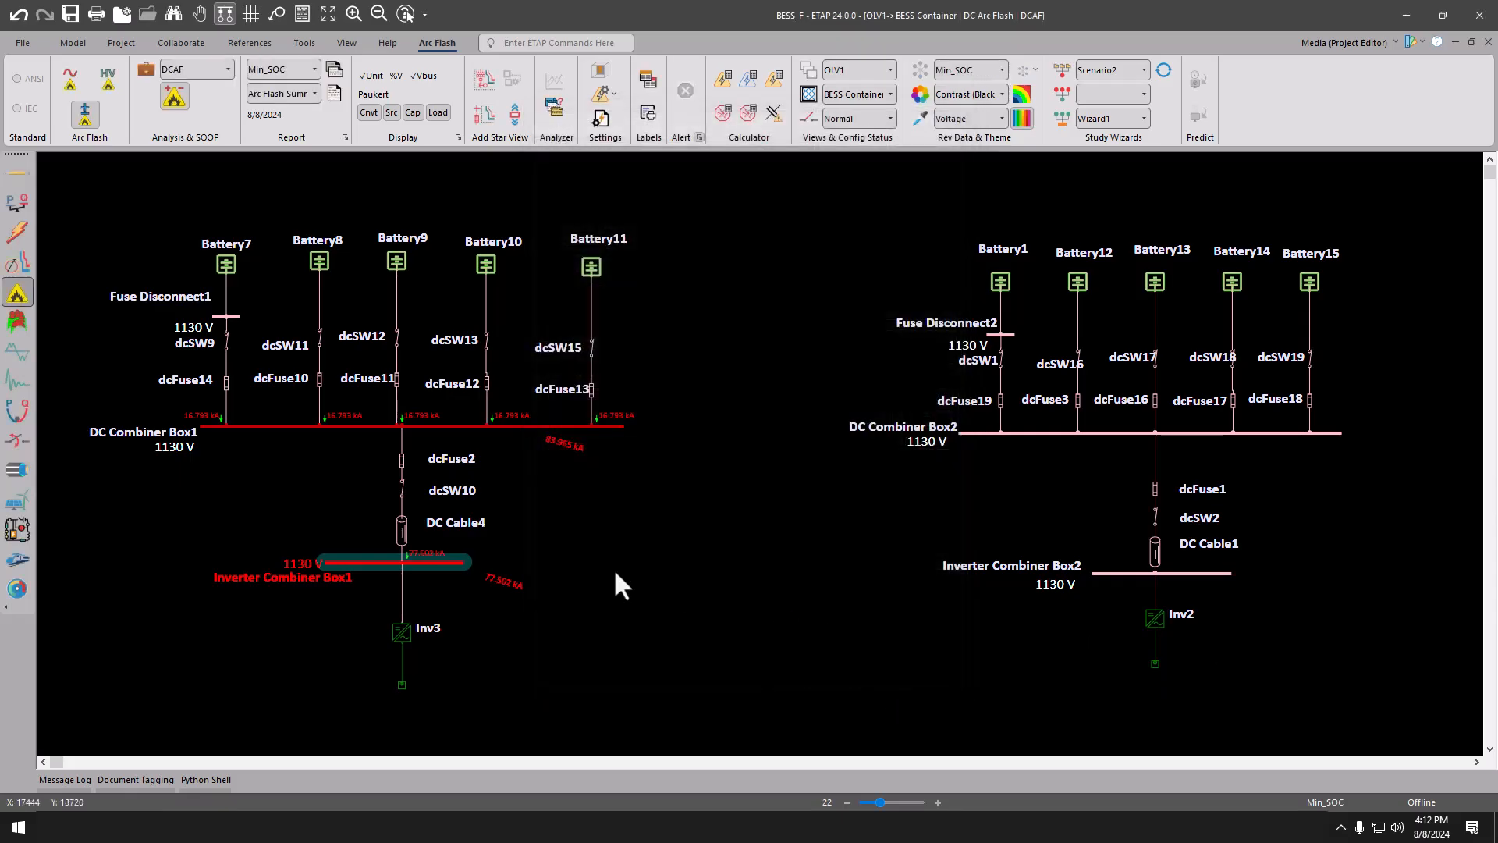
Examine Inverter Combiner Box1's maximum and minimum fault currents and its arc flash results for the Min_SOC case
double_click(459, 560)
left_click(551, 260)
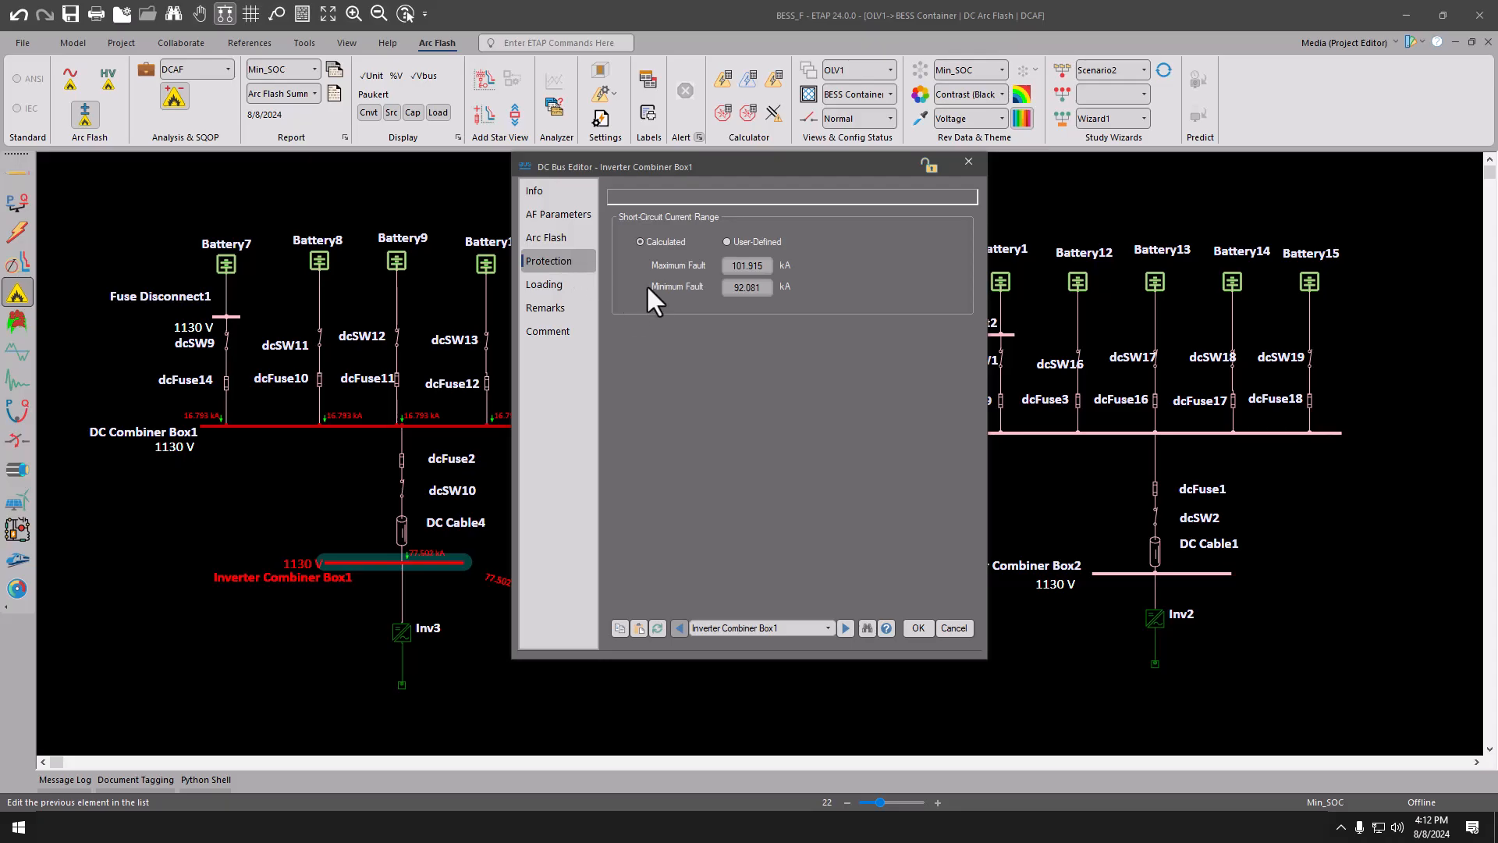
left_click_drag(784, 164, 843, 144)
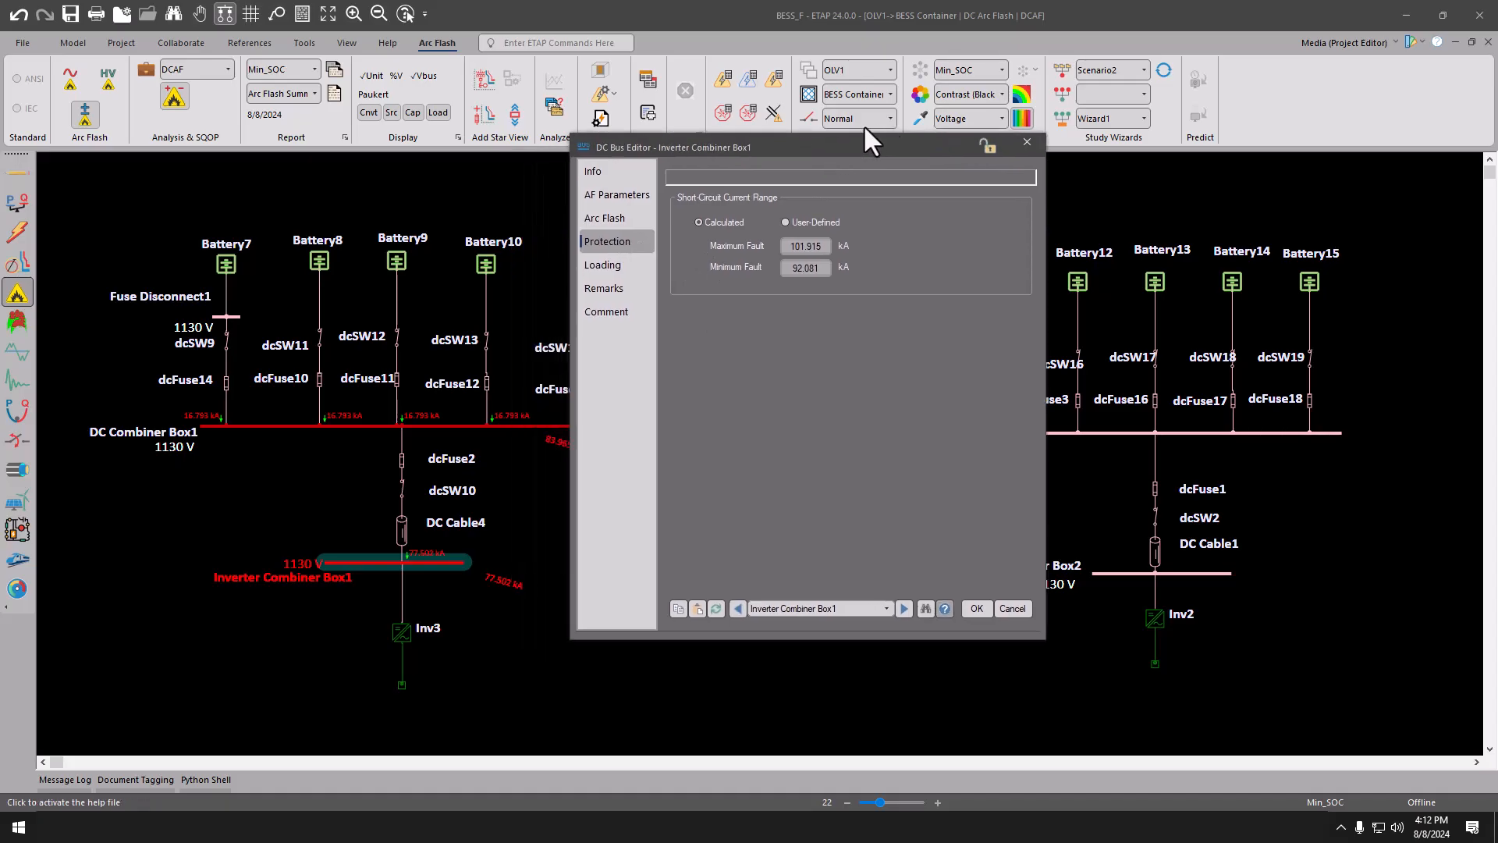
left_click(606, 222)
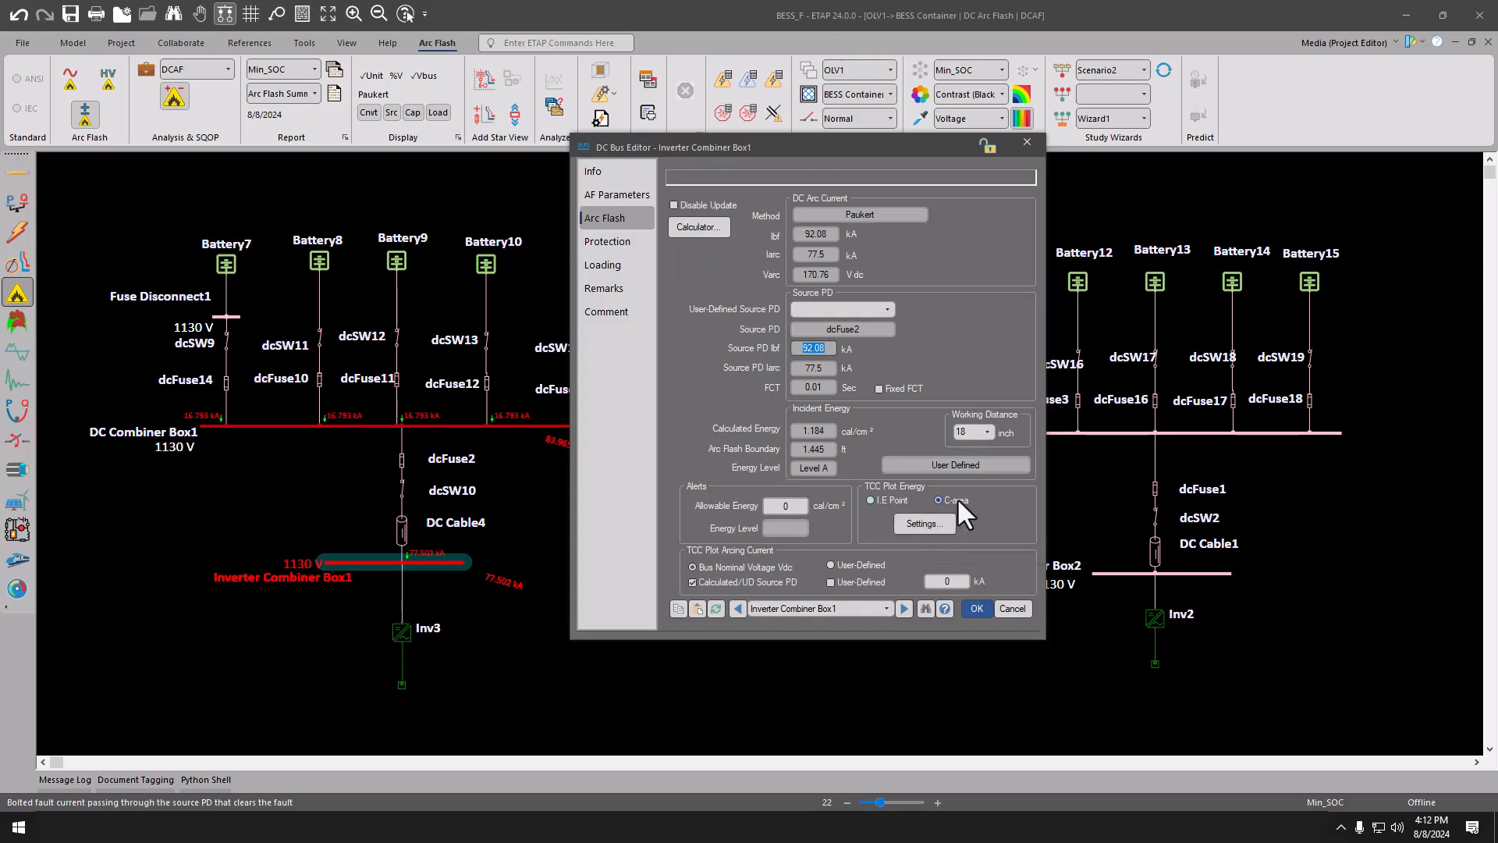
In the bus's DC C-area plot settings, set constant incident energy to 8 cal/cm² and upper and lower voltage tolerance to 10%
left_click(931, 524)
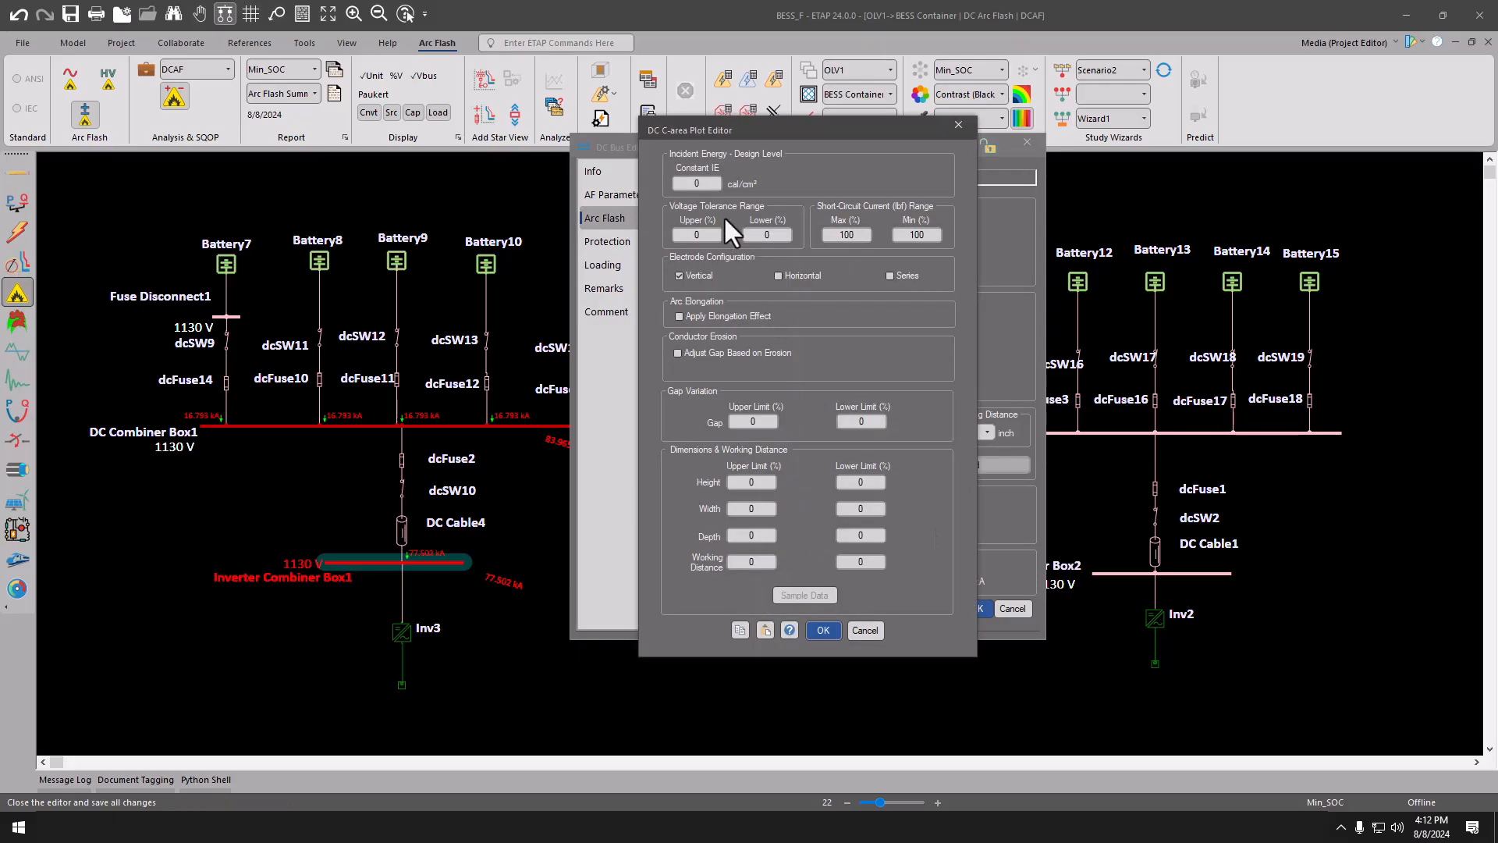
left_click(715, 186)
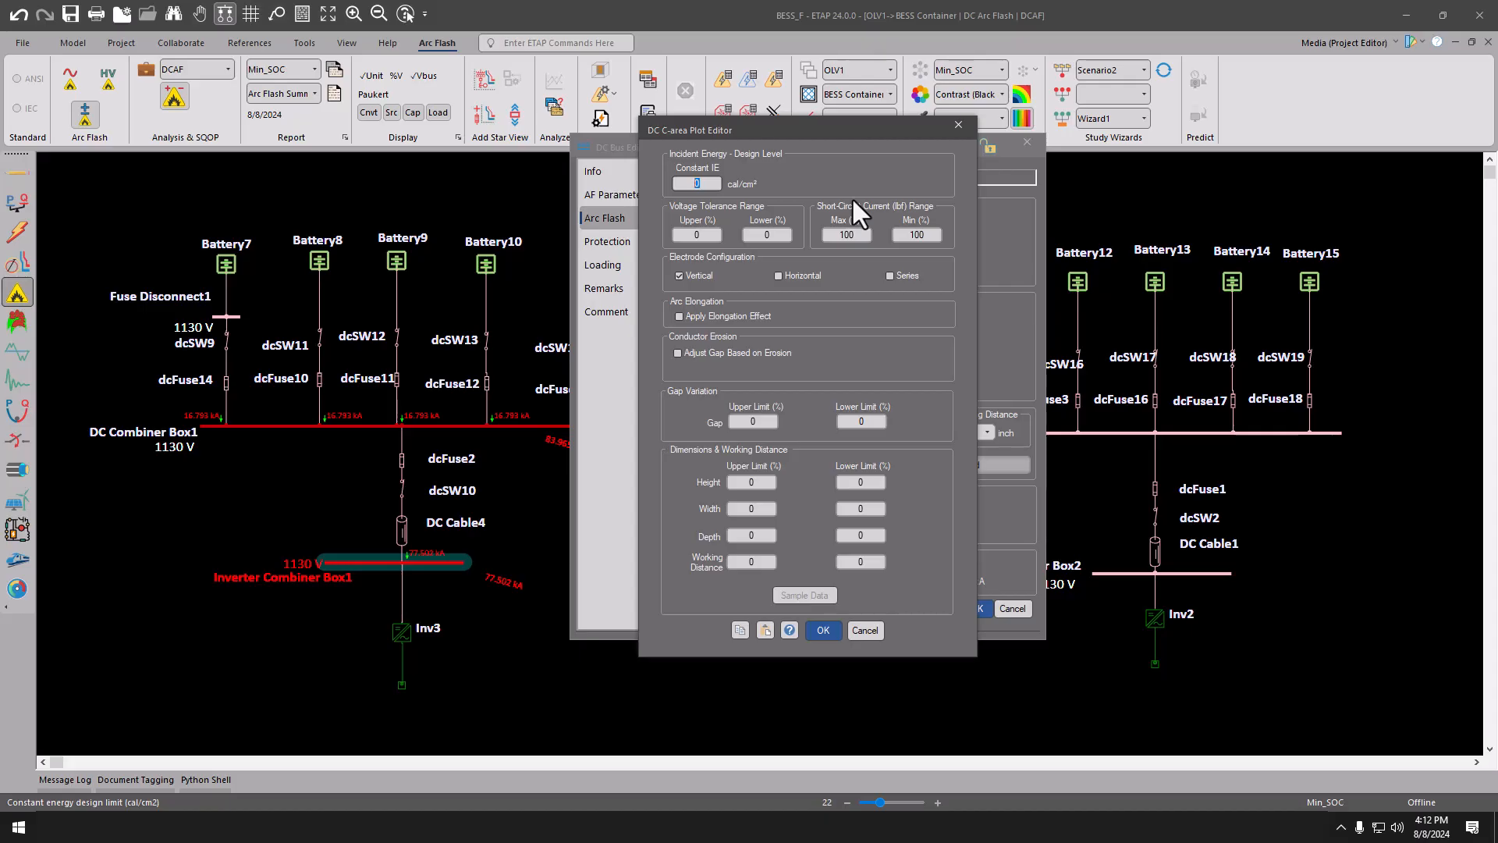
type("8")
left_click(681, 236)
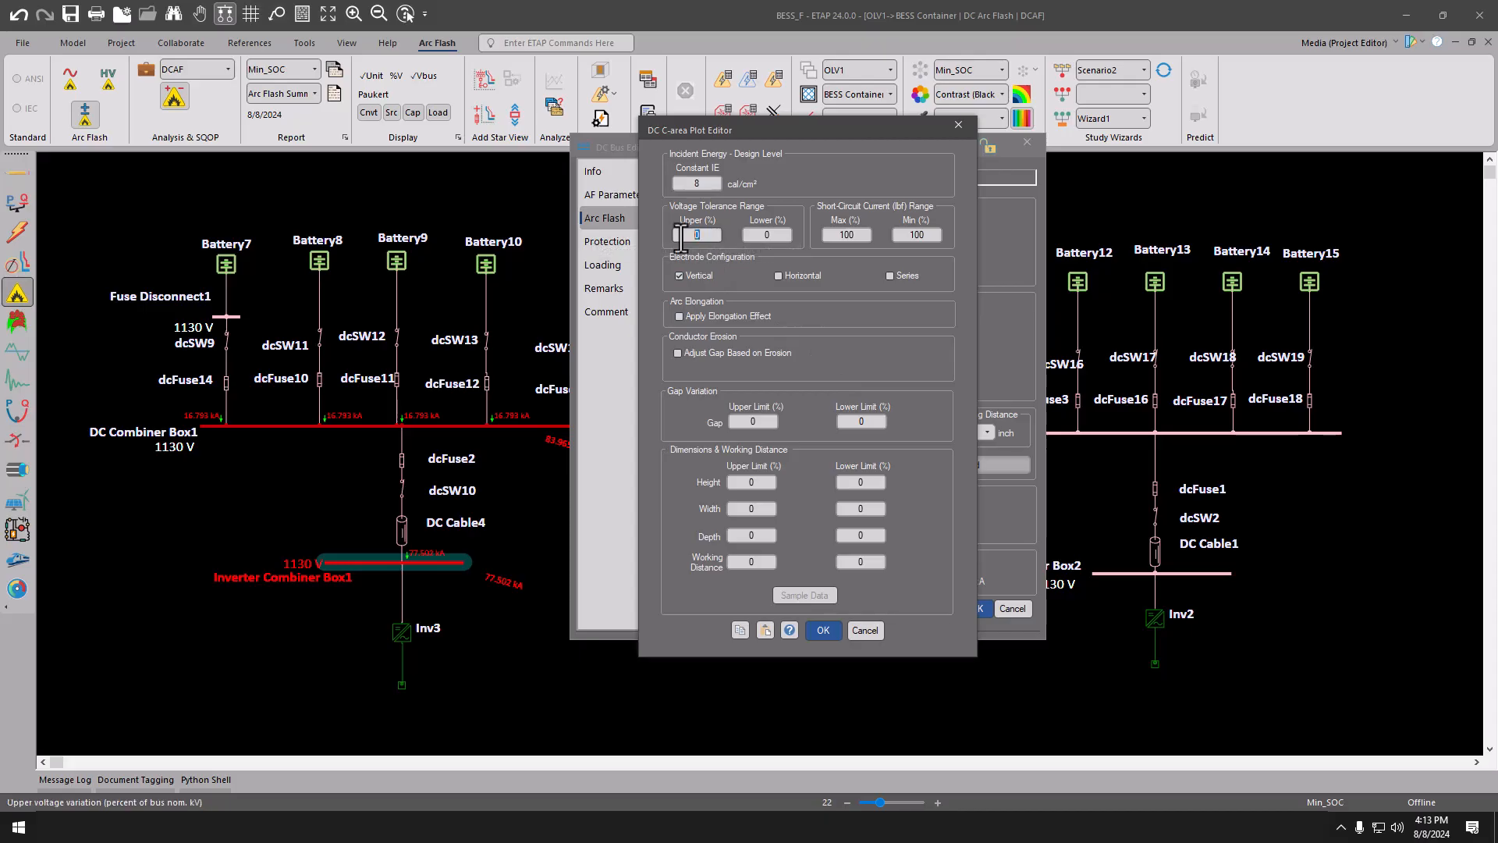
type("10")
left_click(739, 235)
type("10")
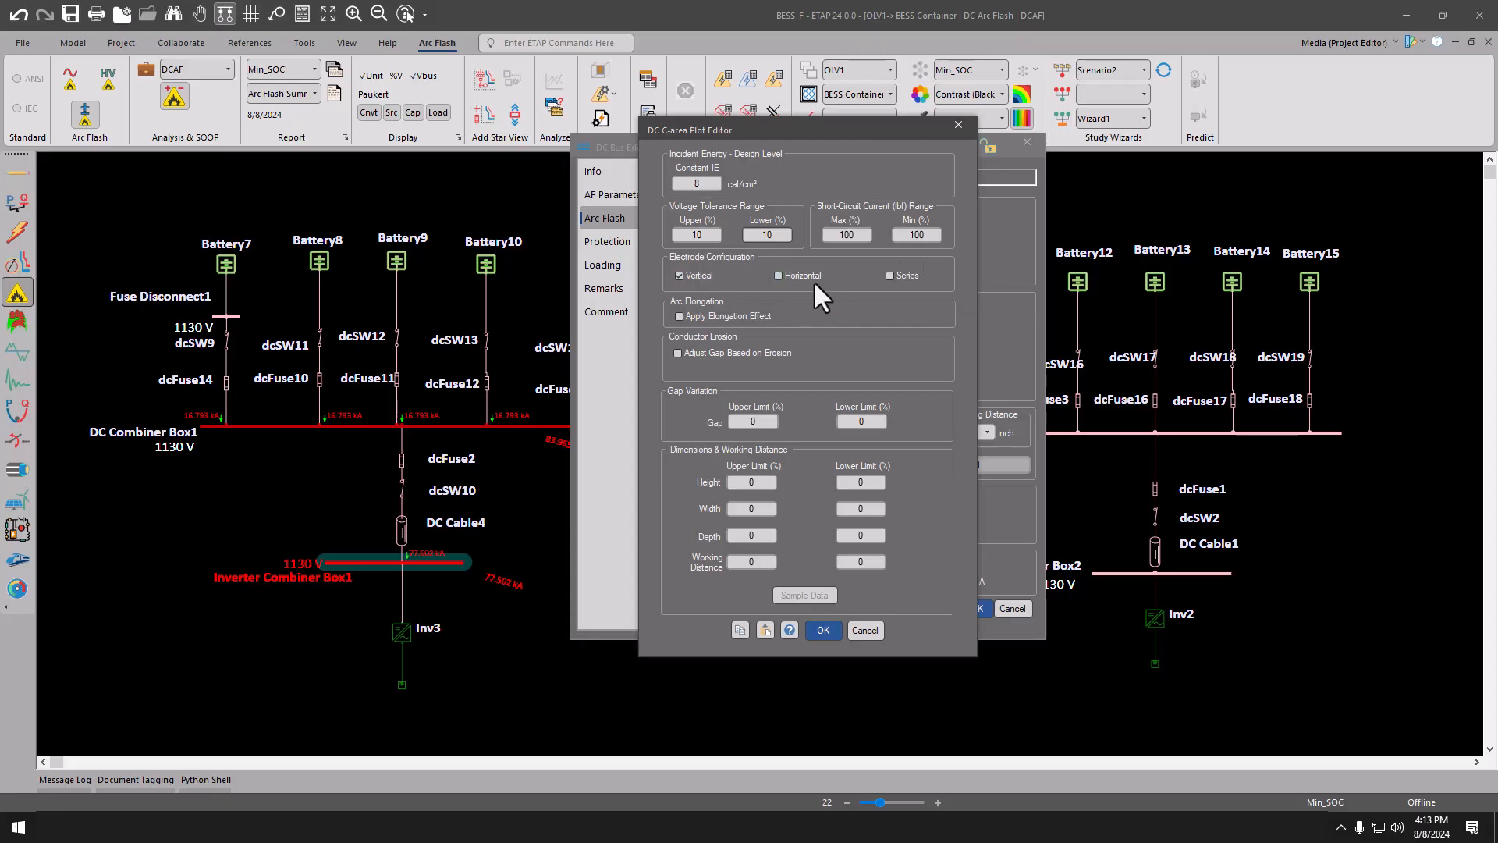
Include the horizontal electrode configuration in the C-area plot and set the upper and lower gap variation limits to 30%
left_click(793, 277)
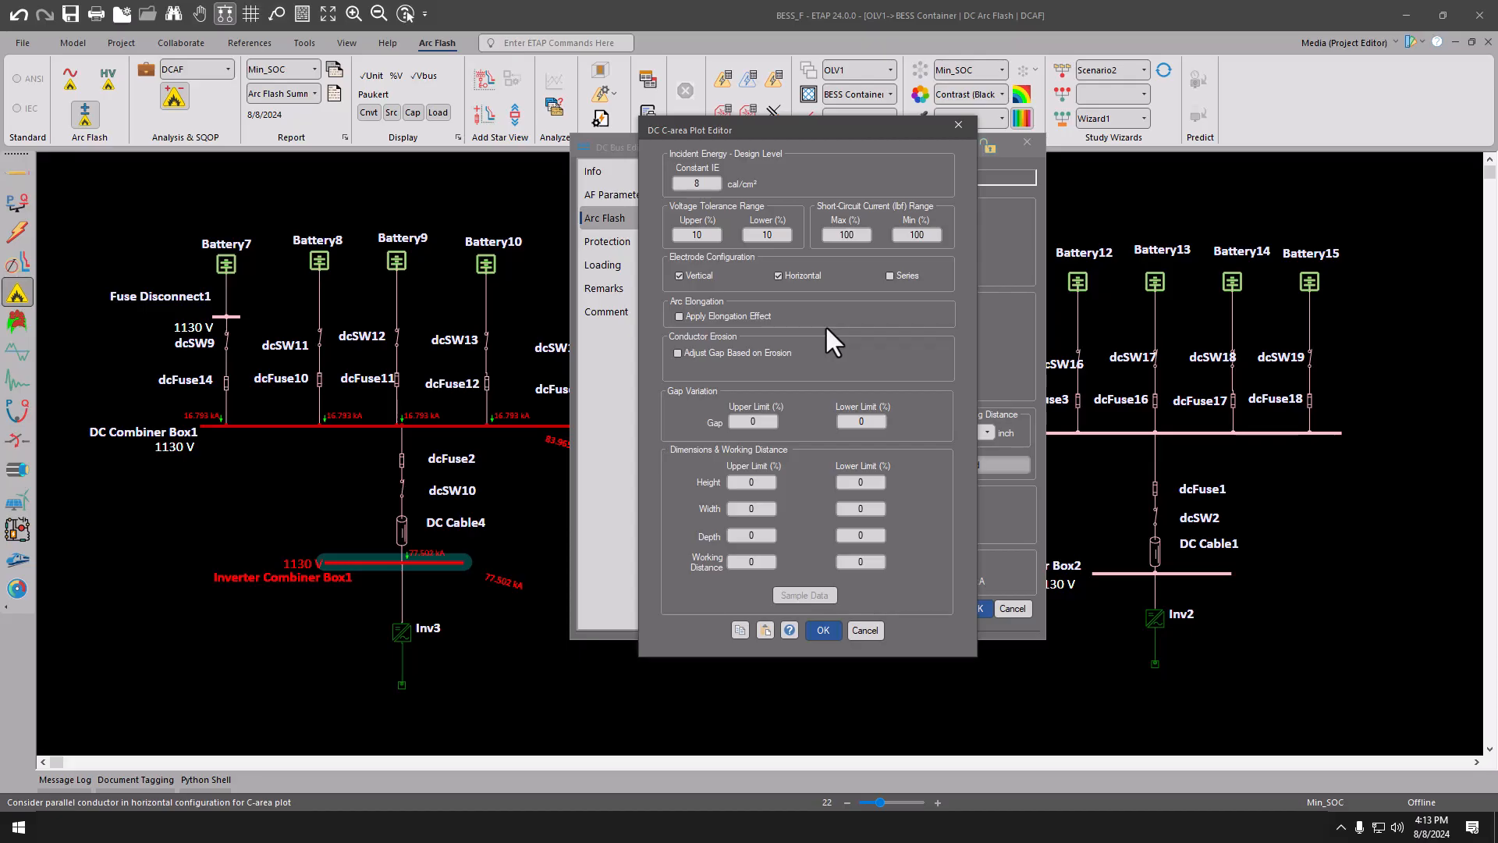
left_click(768, 422)
left_click_drag(769, 422, 723, 424)
type("30")
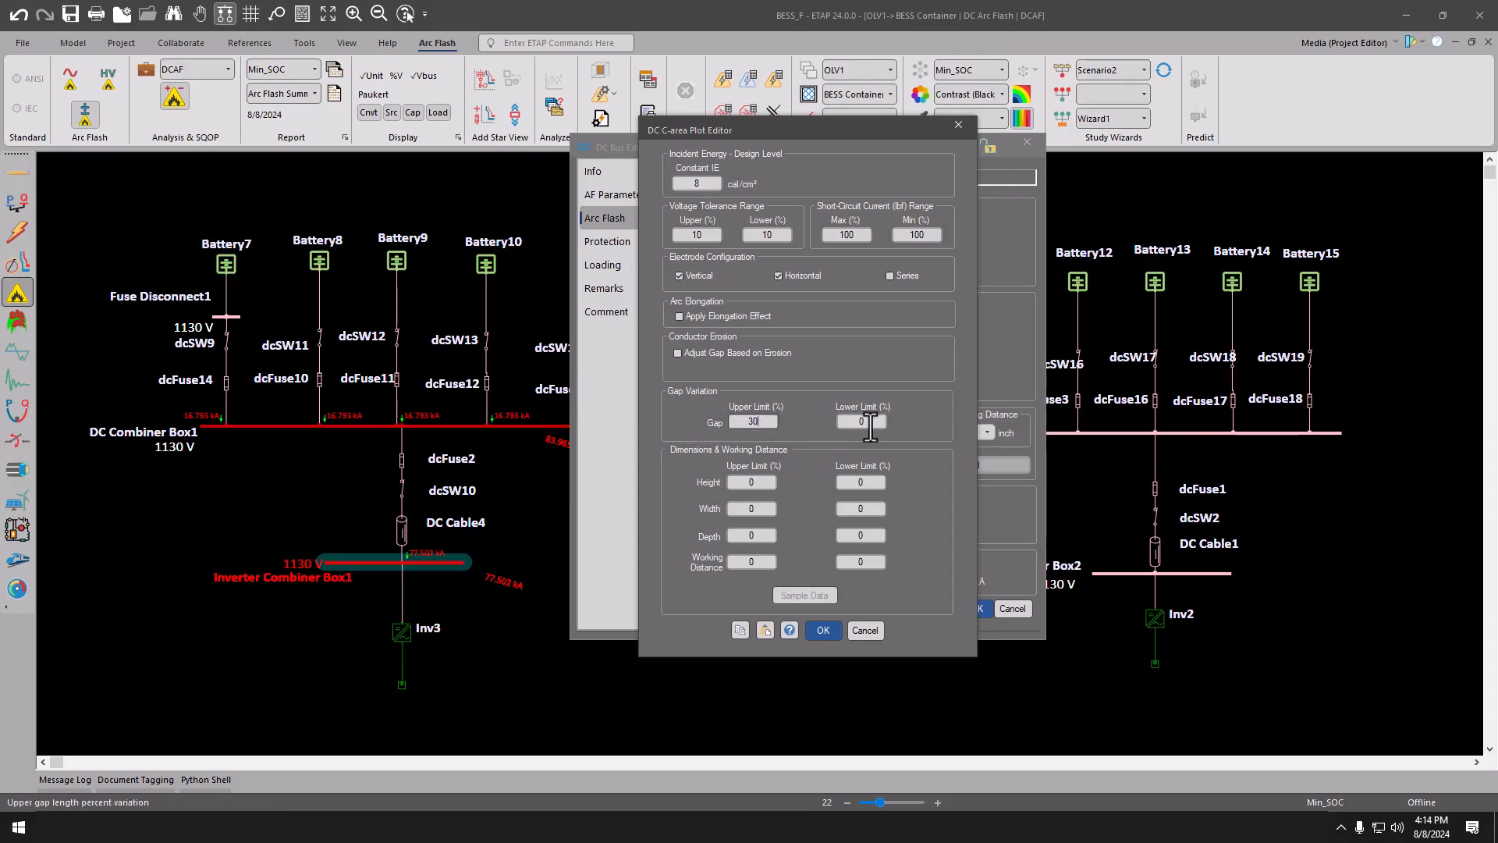
left_click_drag(866, 423, 827, 425)
type("30")
Set the upper and lower variation limits for enclosure height, width and depth to 20%
left_click_drag(771, 482, 711, 482)
type("20")
left_click_drag(882, 482, 719, 534)
type("2020")
left_click_drag(867, 541, 813, 531)
type("20")
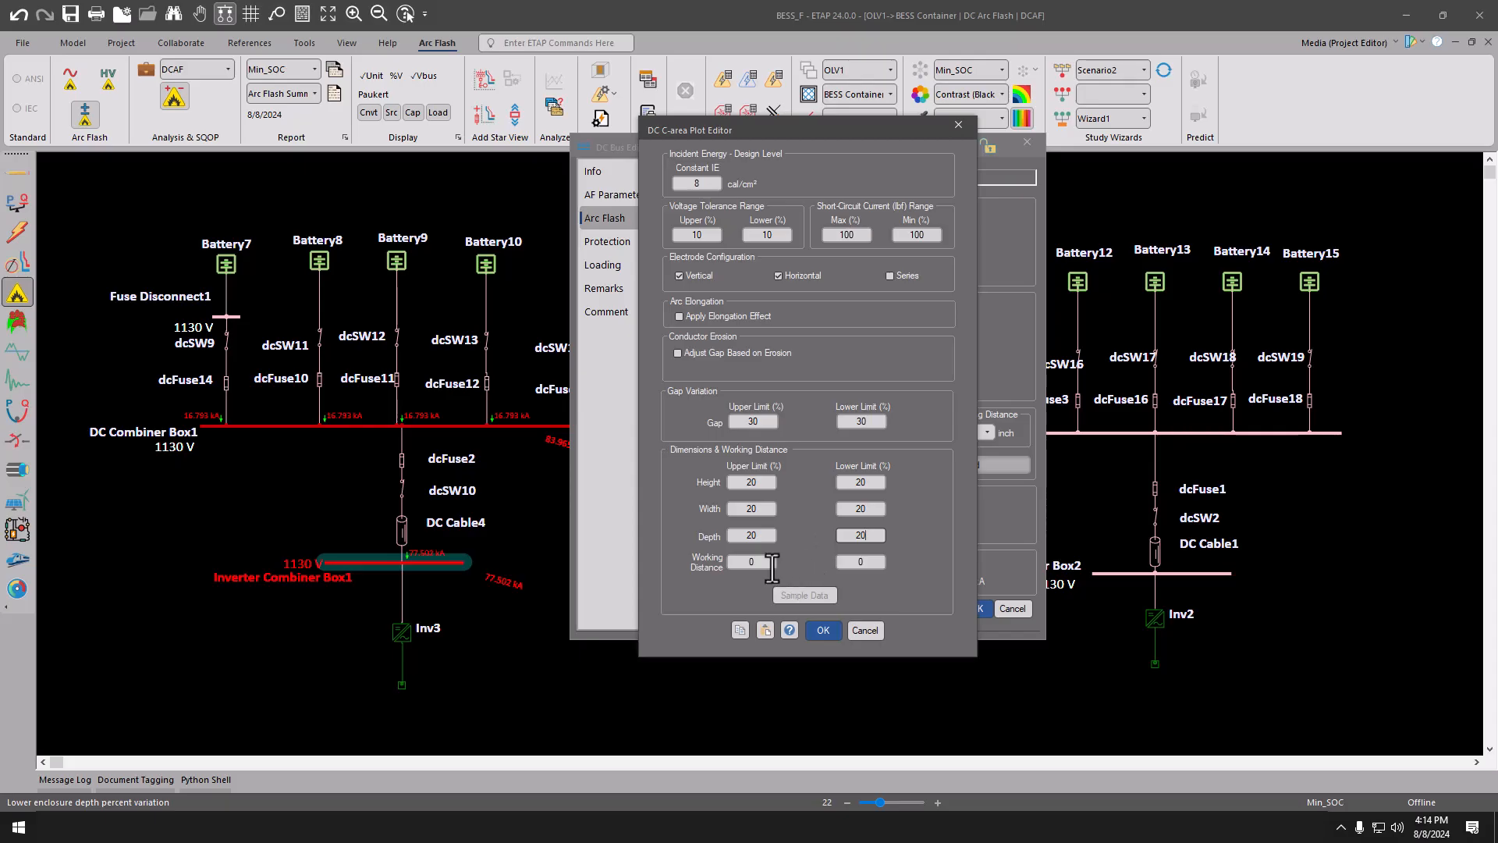
Set the upper and lower working distance limits to 20% and accept the C-area plot and bus settings
left_click_drag(772, 569, 673, 566)
type("20")
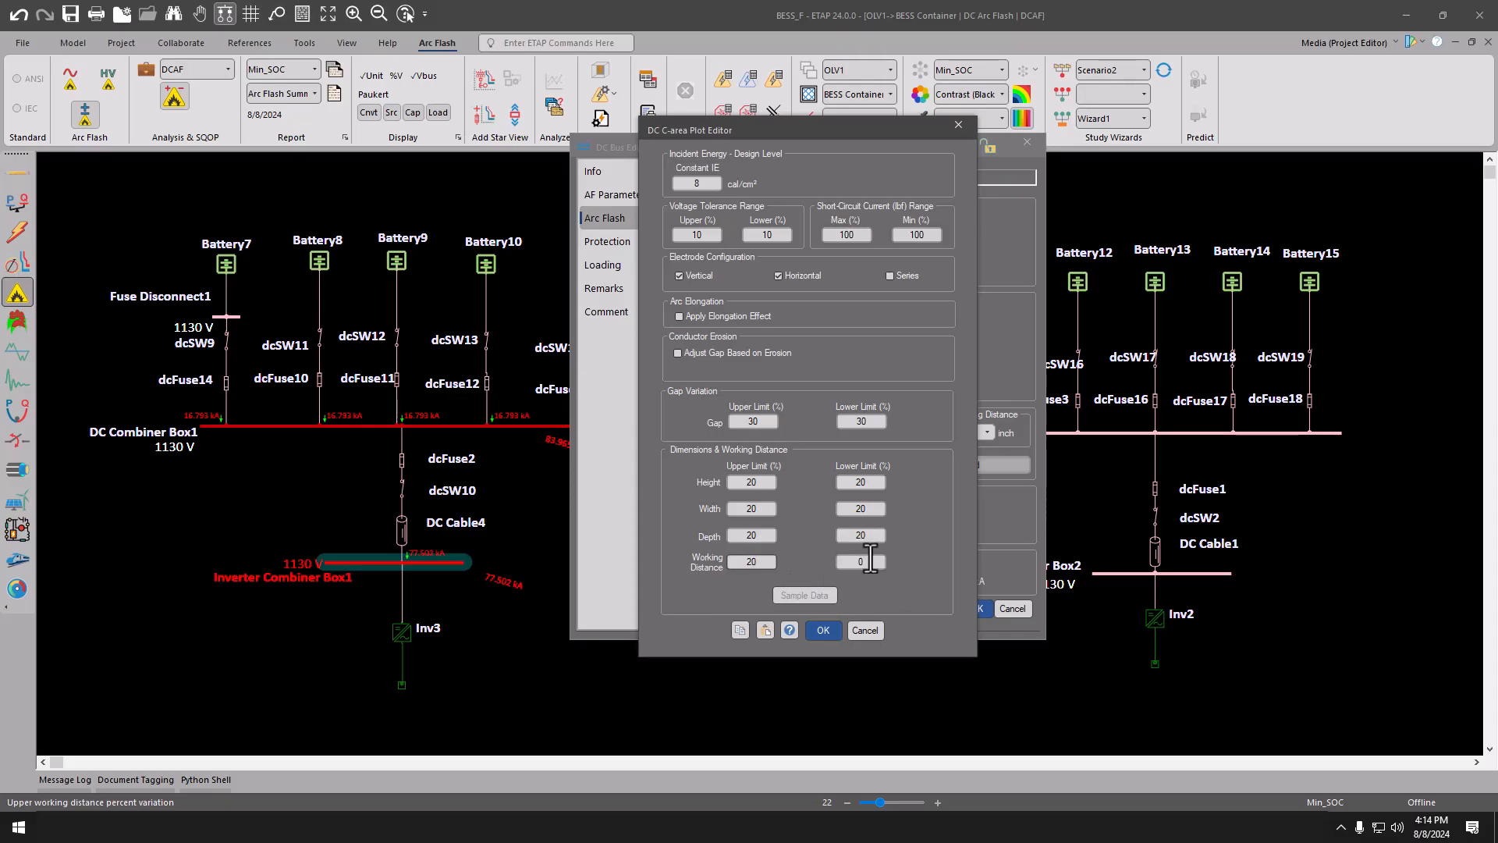
key("Tab")
type("20")
left_click(821, 628)
left_click(977, 608)
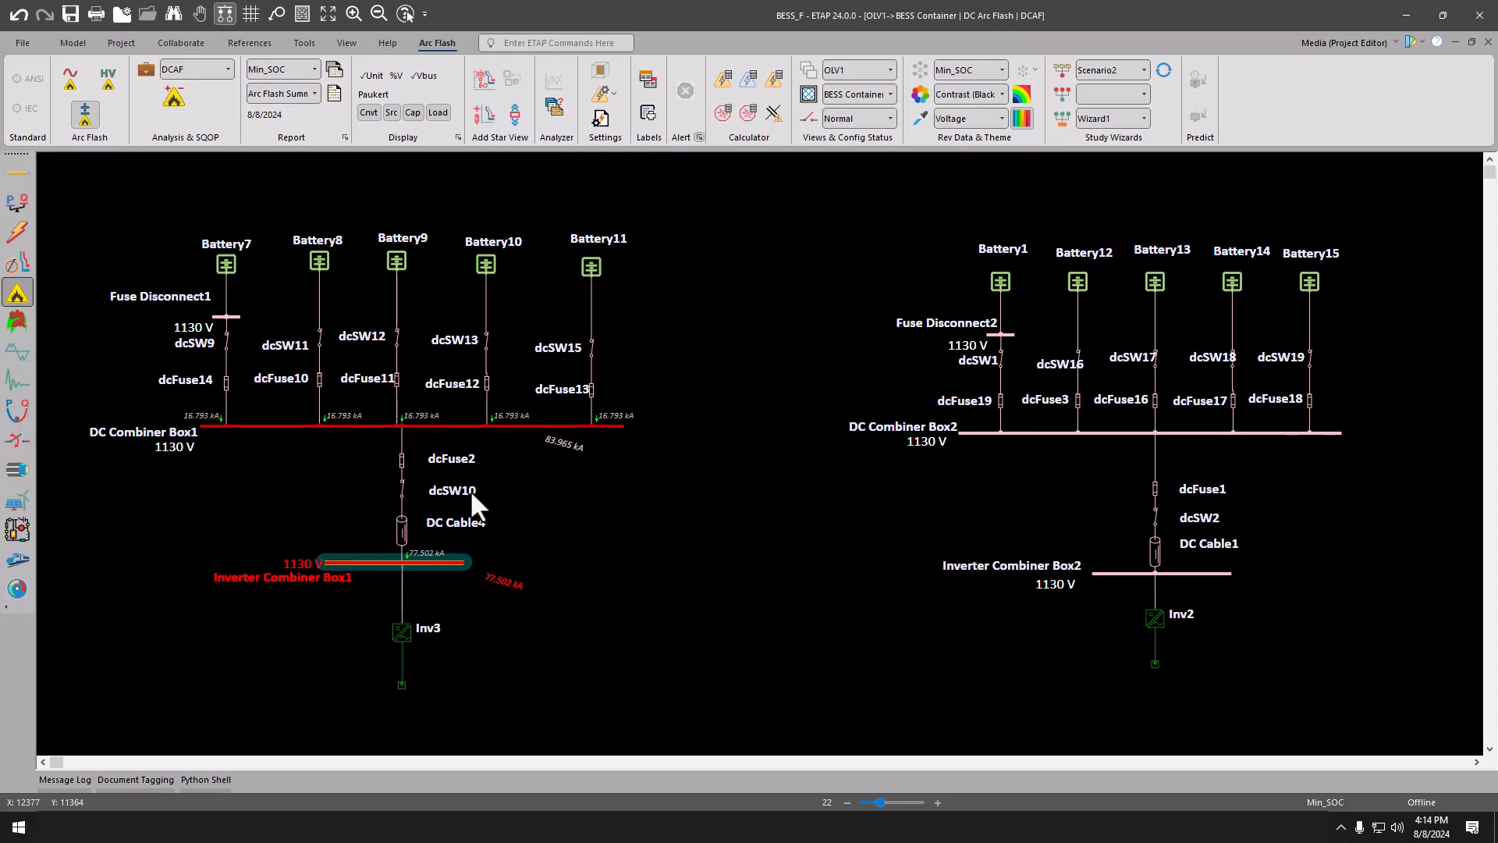
Create a new Star view of the path from dcFuse2 through dcSW10 and DC Cable4 to Inverter Combiner Box1
left_click_drag(367, 447, 440, 582)
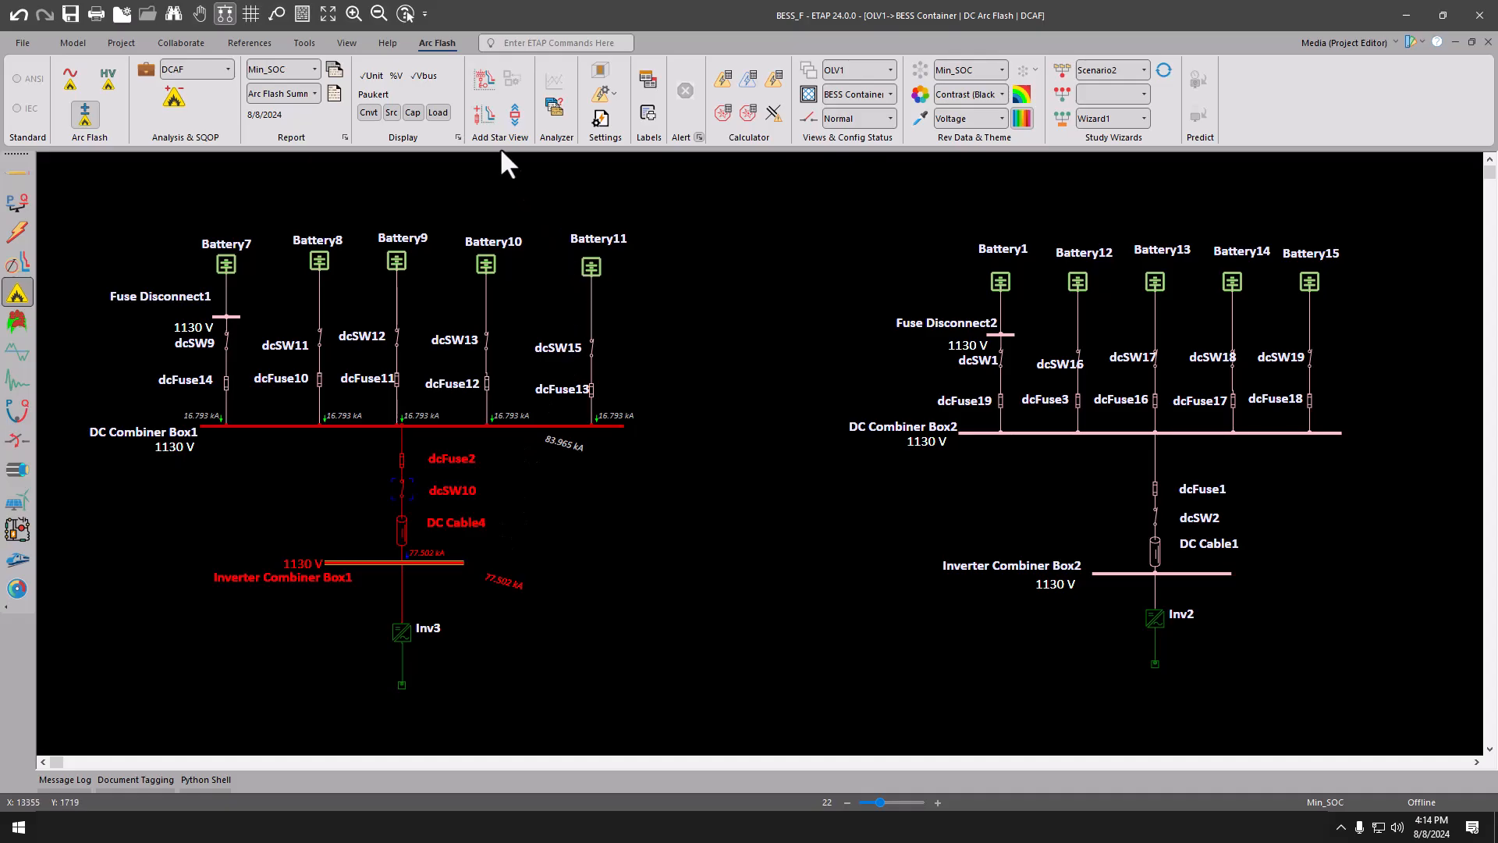
left_click(490, 78)
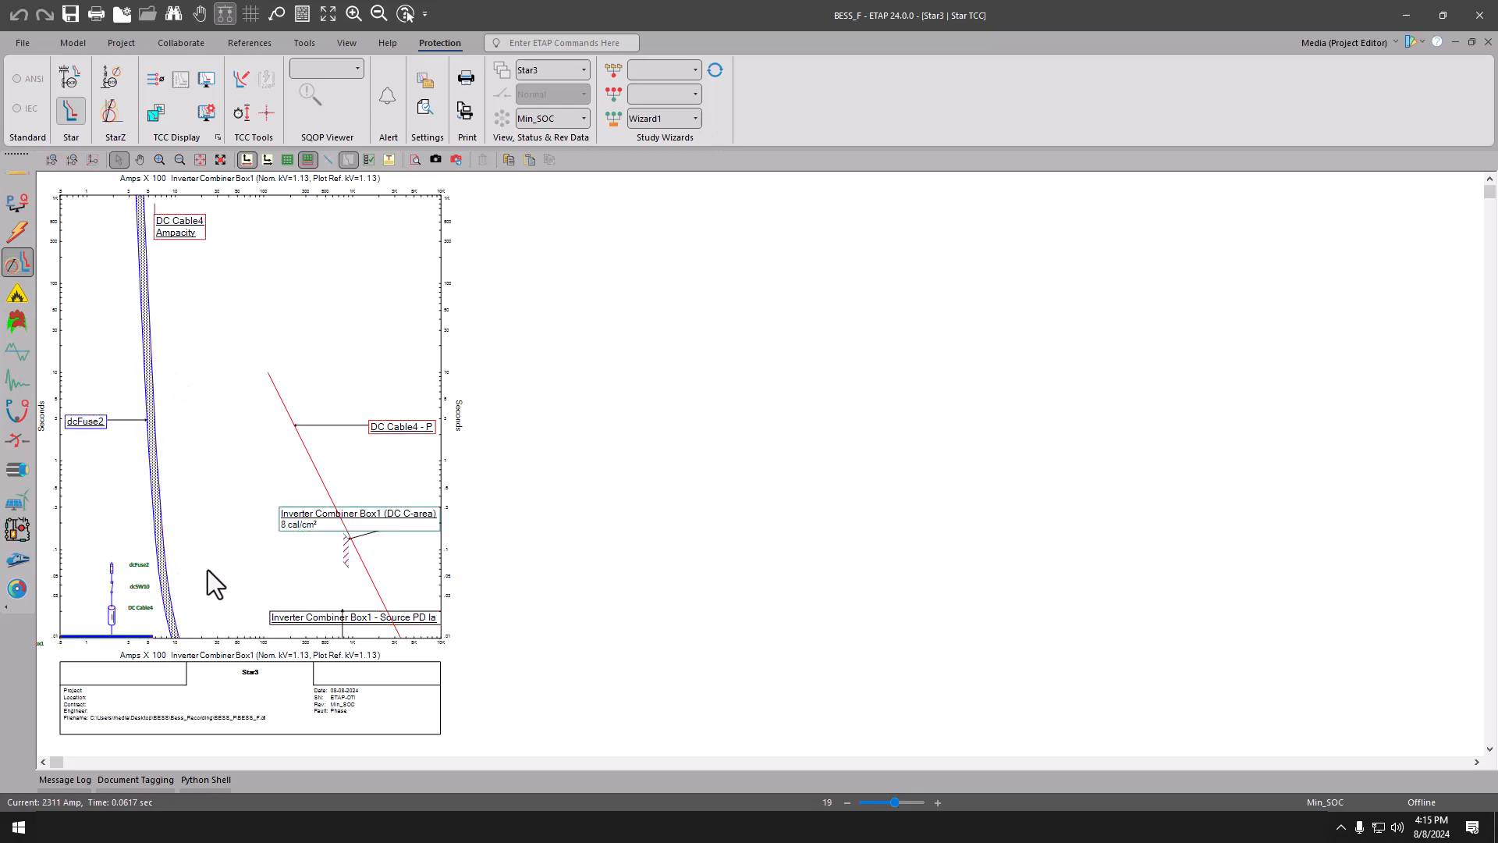
Move the Inverter Combiner Box1 C-area and source PD arcing current labels clear of the cable curve and shaded area
scroll(207, 573, "up", 3)
left_click_drag(207, 570, 494, 546)
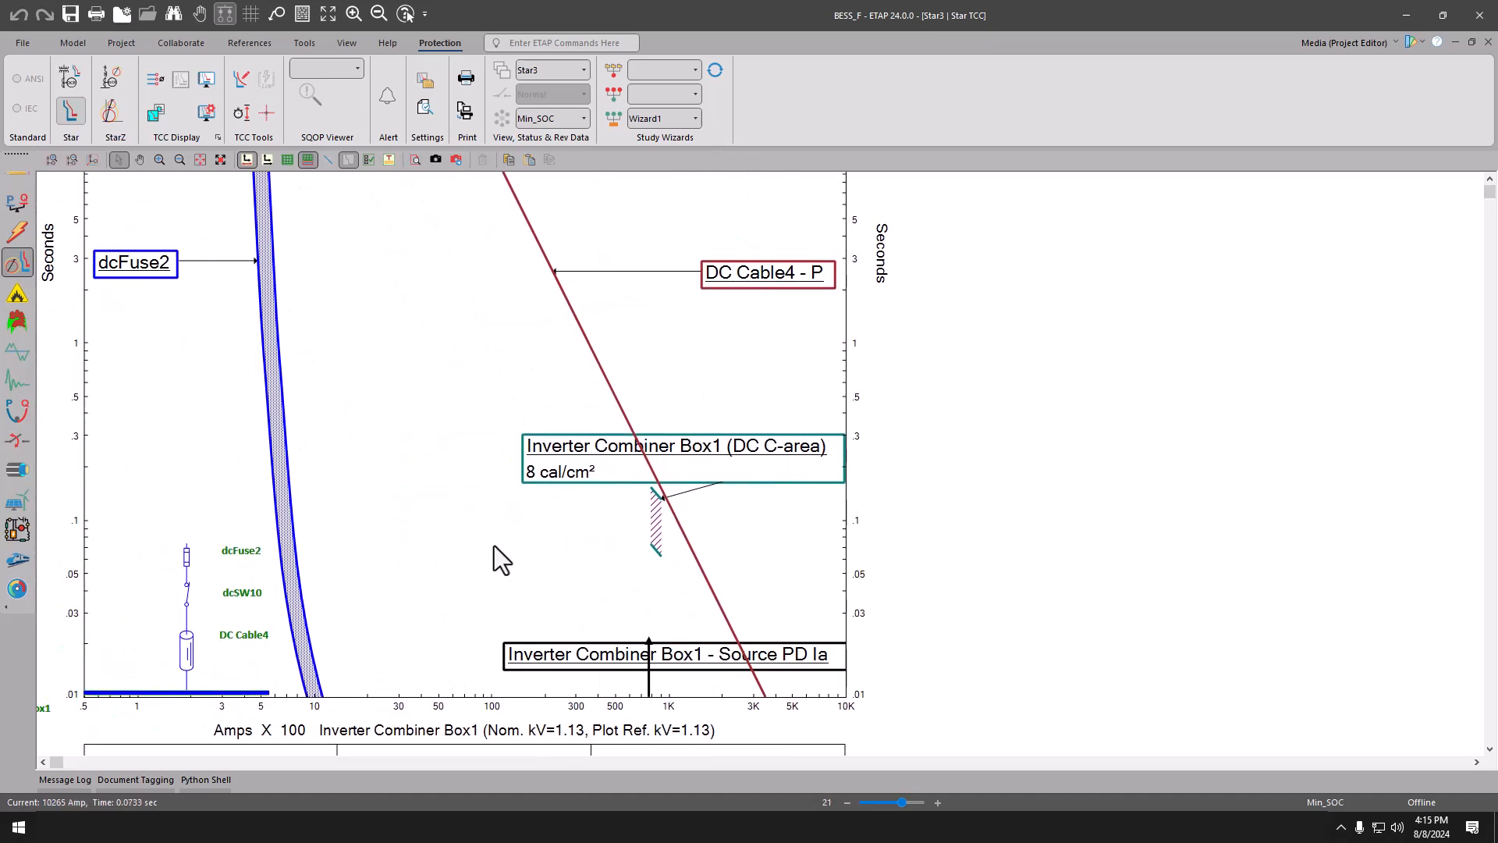
scroll(494, 546, "up", 1)
left_click_drag(535, 605, 614, 622)
left_click_drag(669, 685, 495, 640)
left_click_drag(729, 491, 473, 511)
left_click(664, 533)
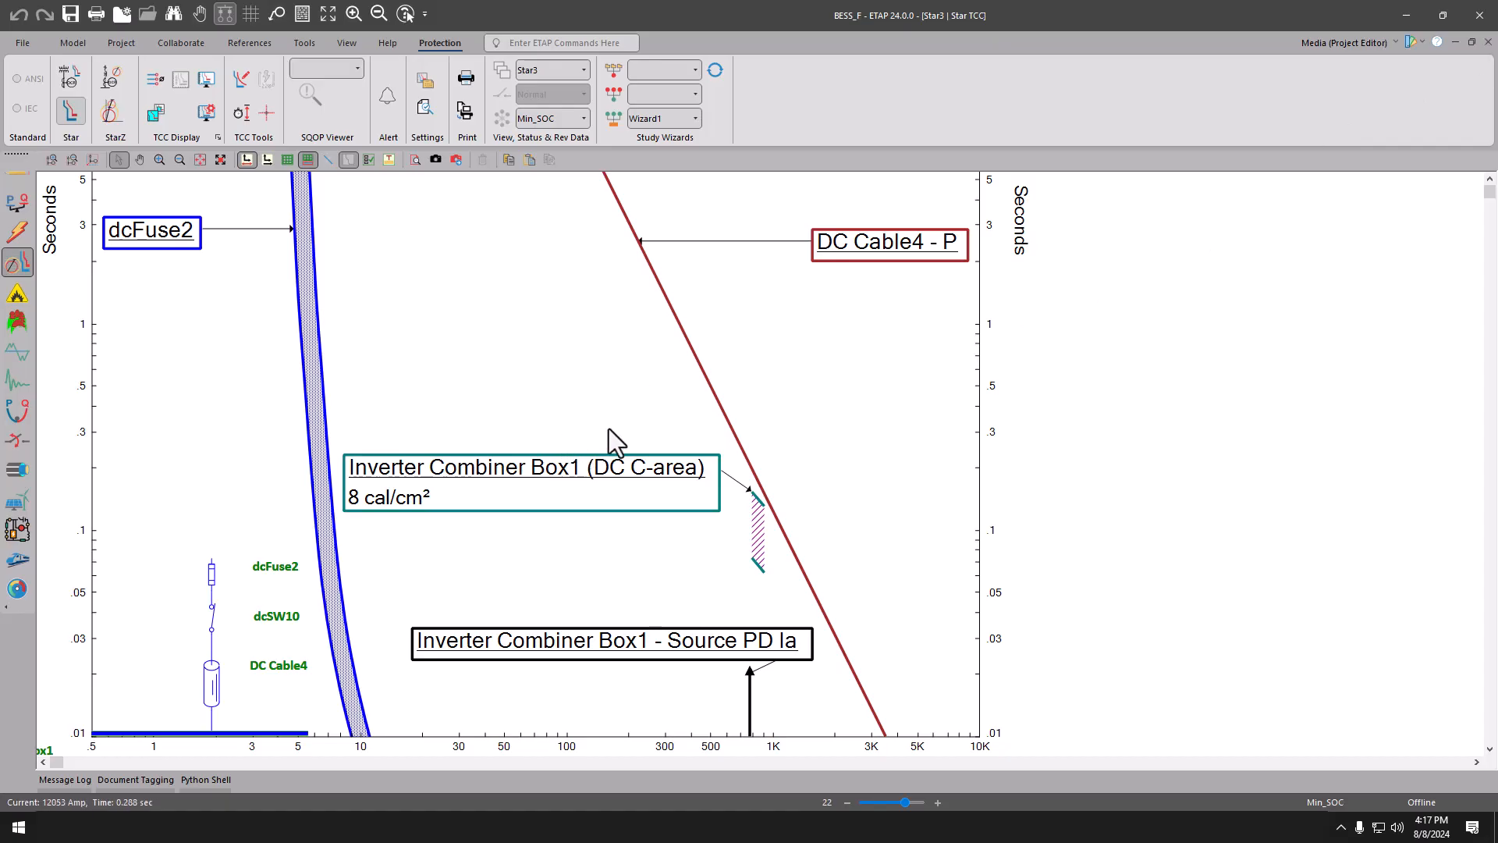
Return from the time-current plot to the BESS Container one-line diagram
left_click(1488, 42)
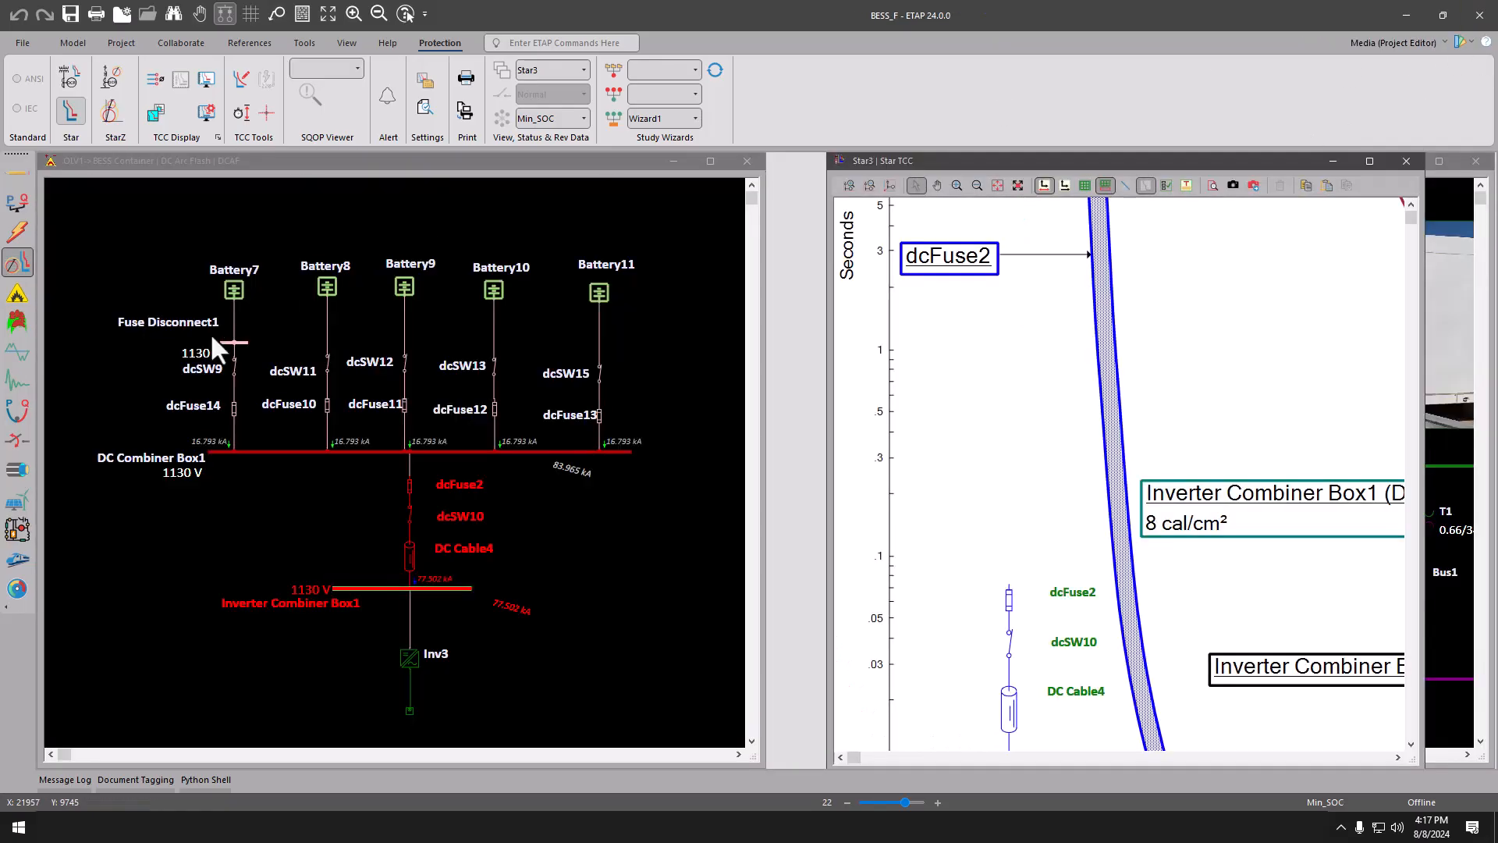
left_click(111, 453)
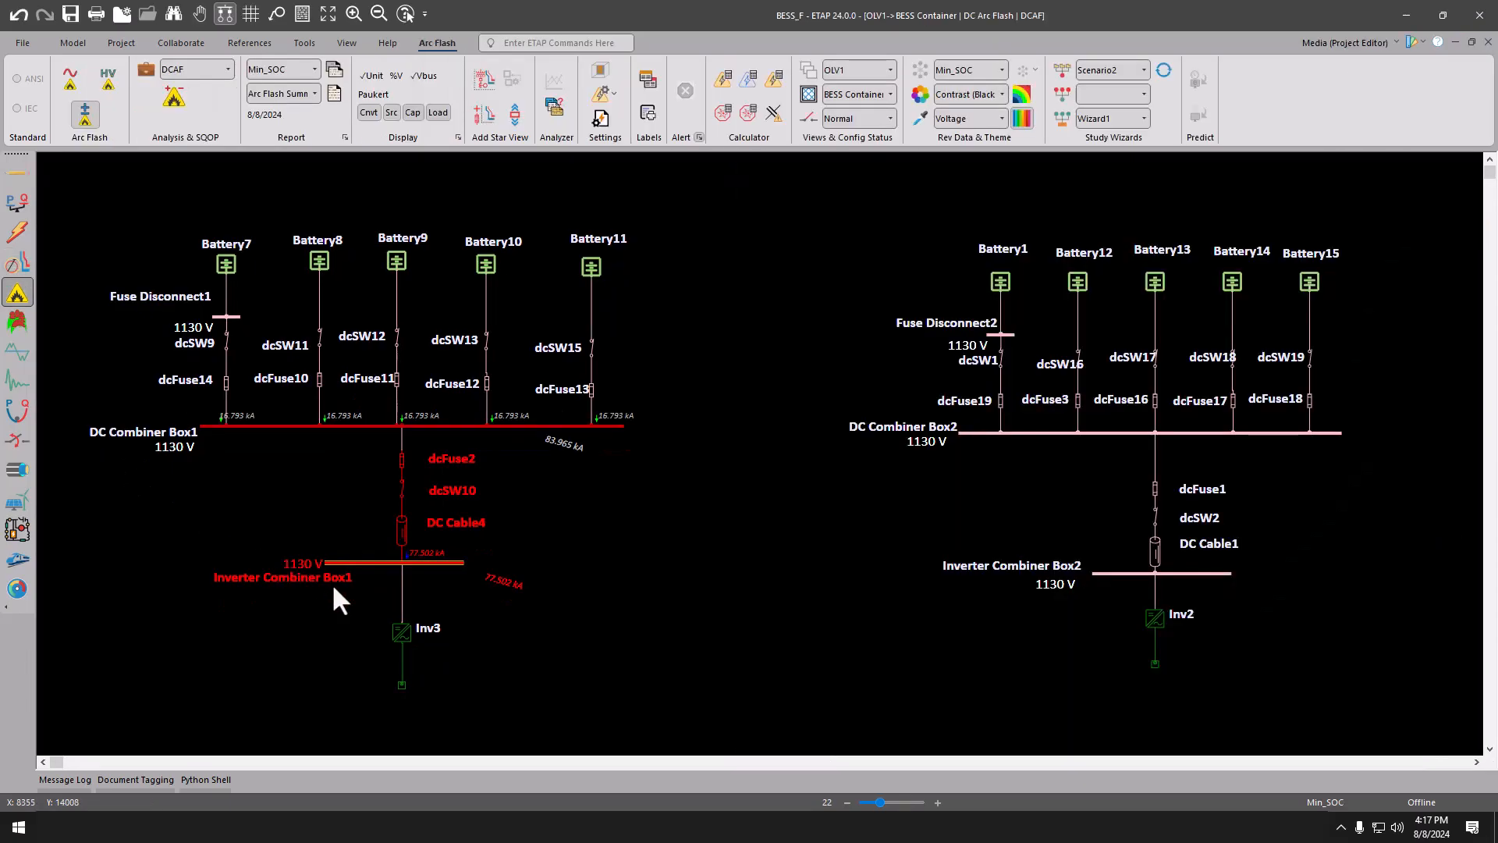
Copy the C-area plot settings of Inverter Combiner Box1 and close its plot and bus editors
double_click(446, 558)
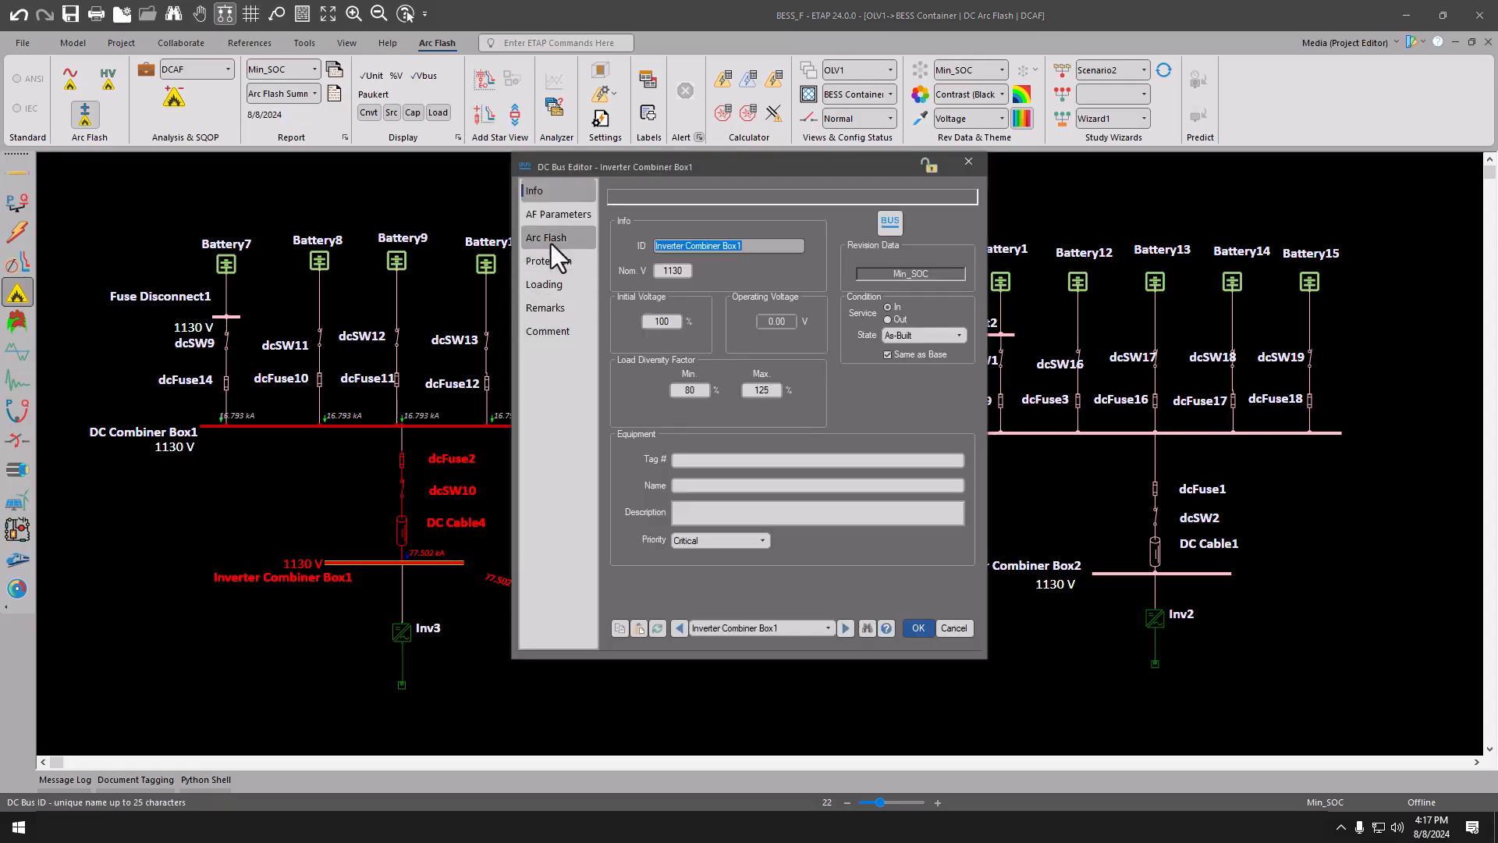
left_click(551, 238)
left_click(878, 544)
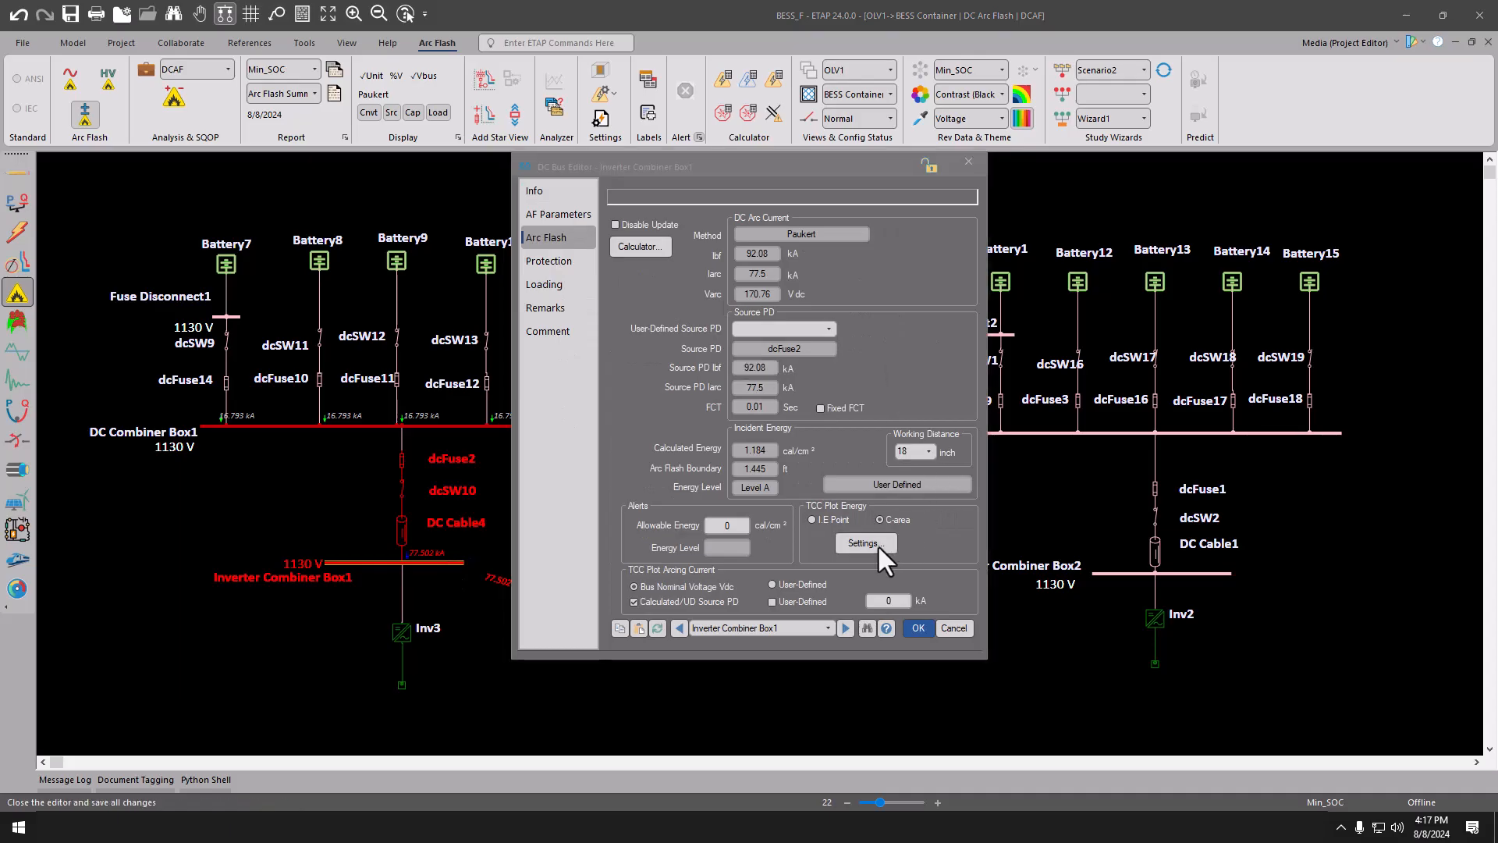
left_click_drag(736, 143, 612, 166)
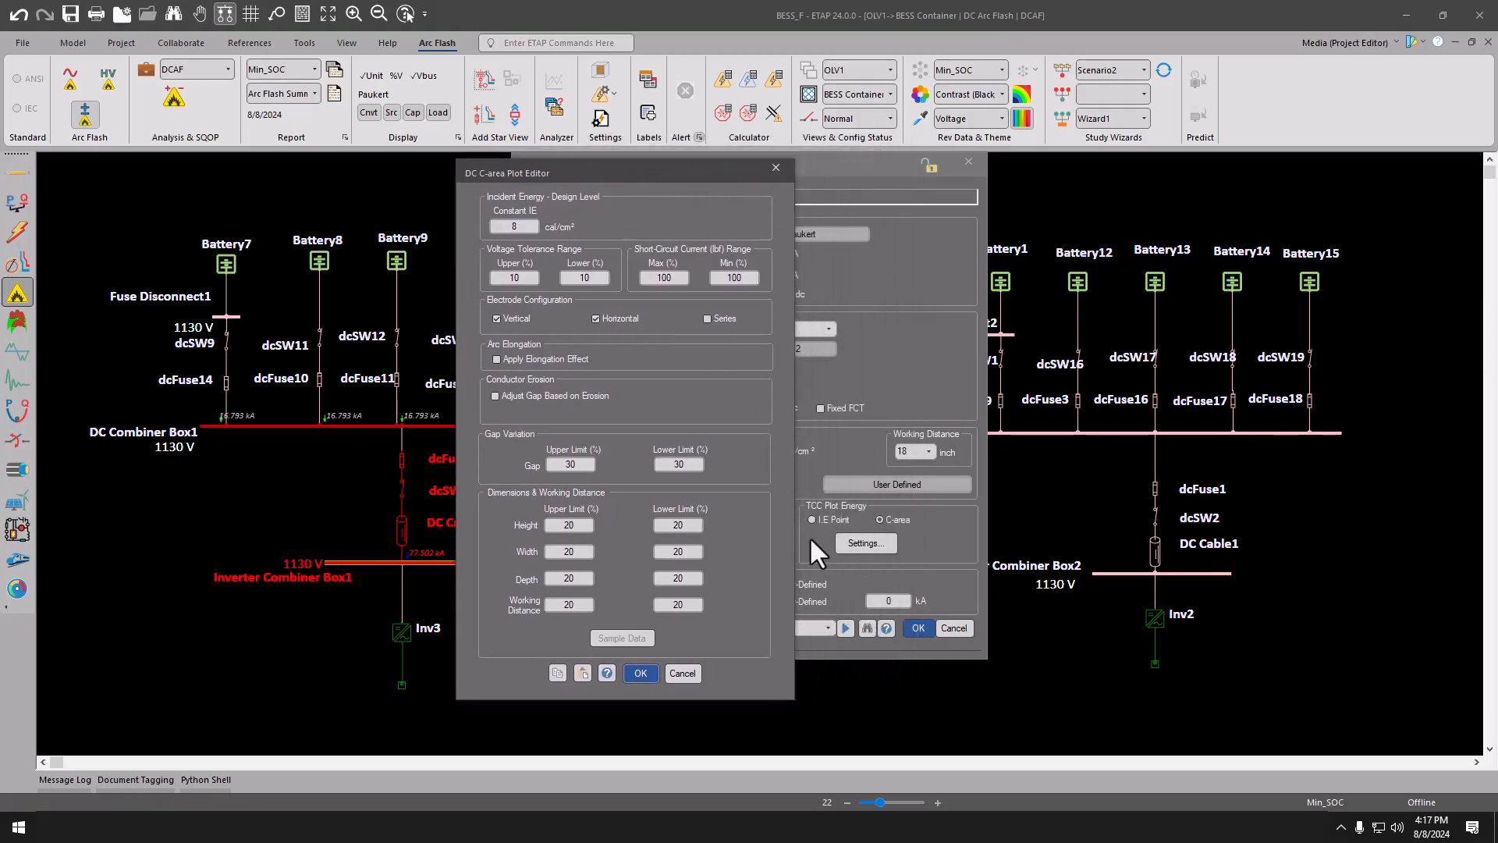
left_click(556, 672)
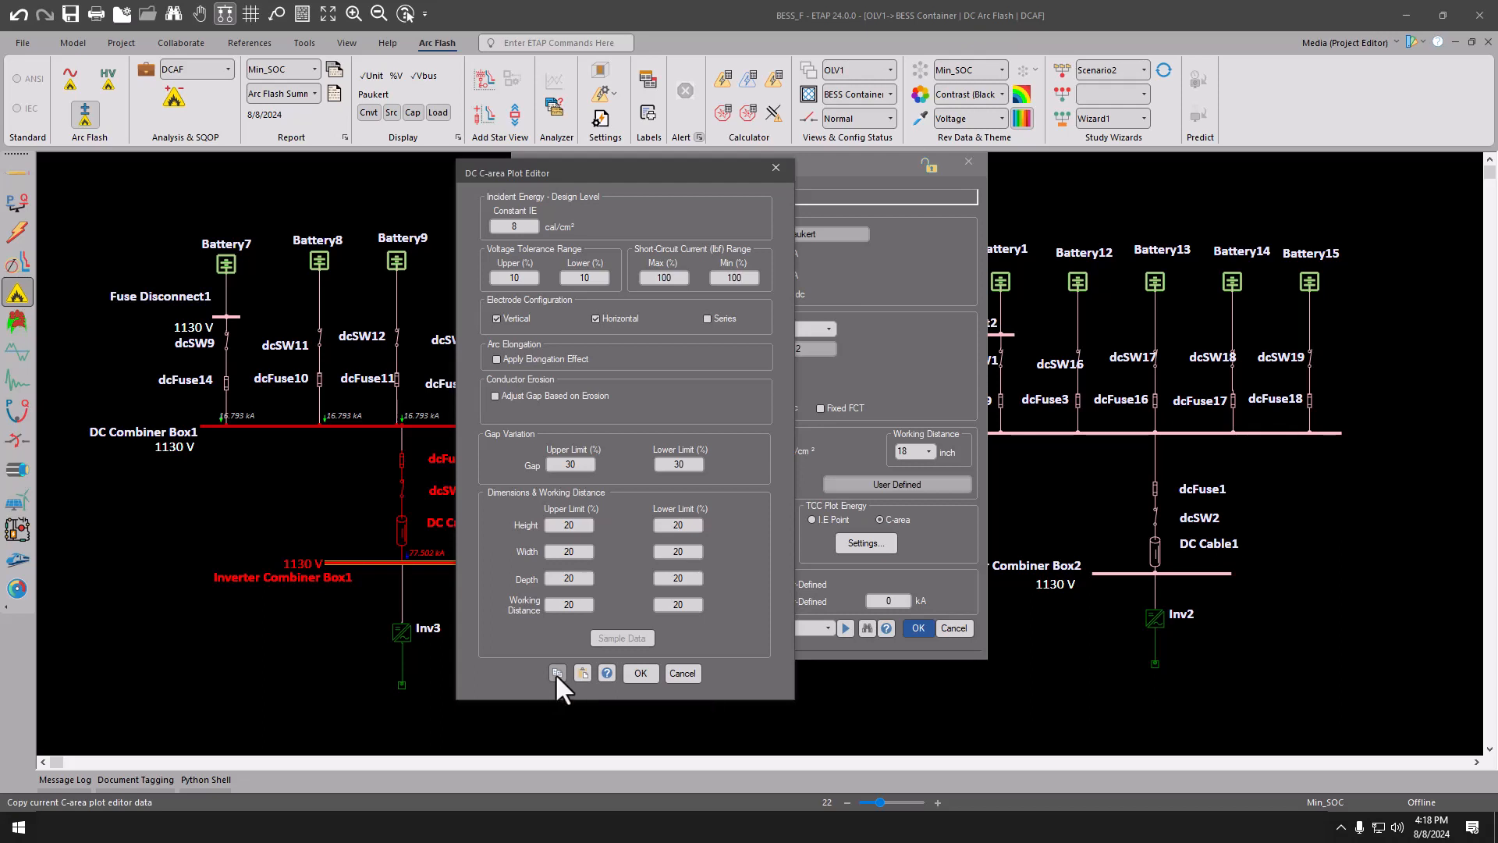
left_click(644, 672)
left_click(919, 622)
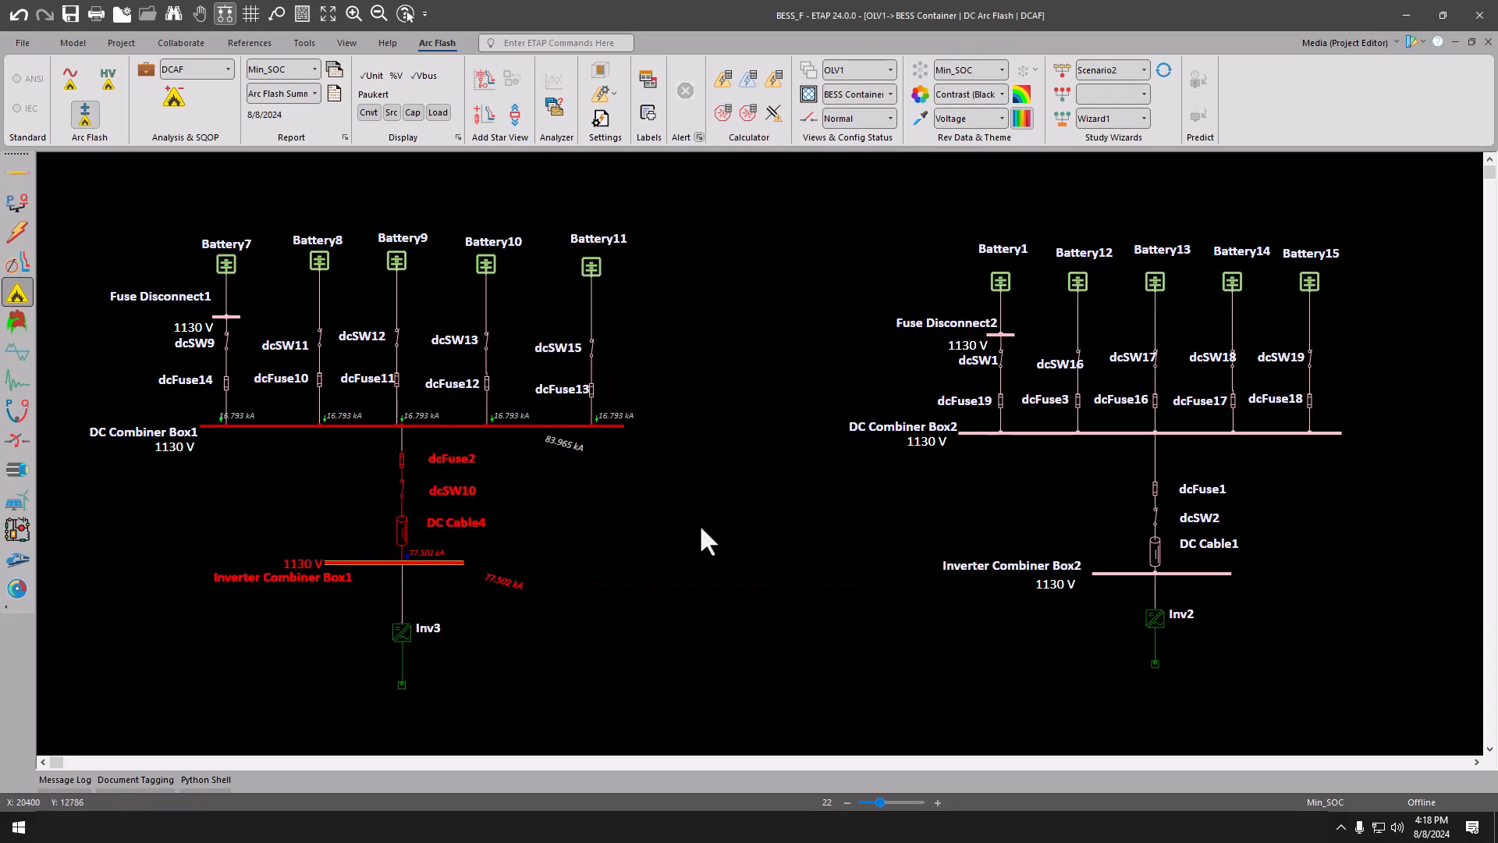
Enable the C-area plot for DC Combiner Box1 and paste the copied C-area settings into it
double_click(490, 425)
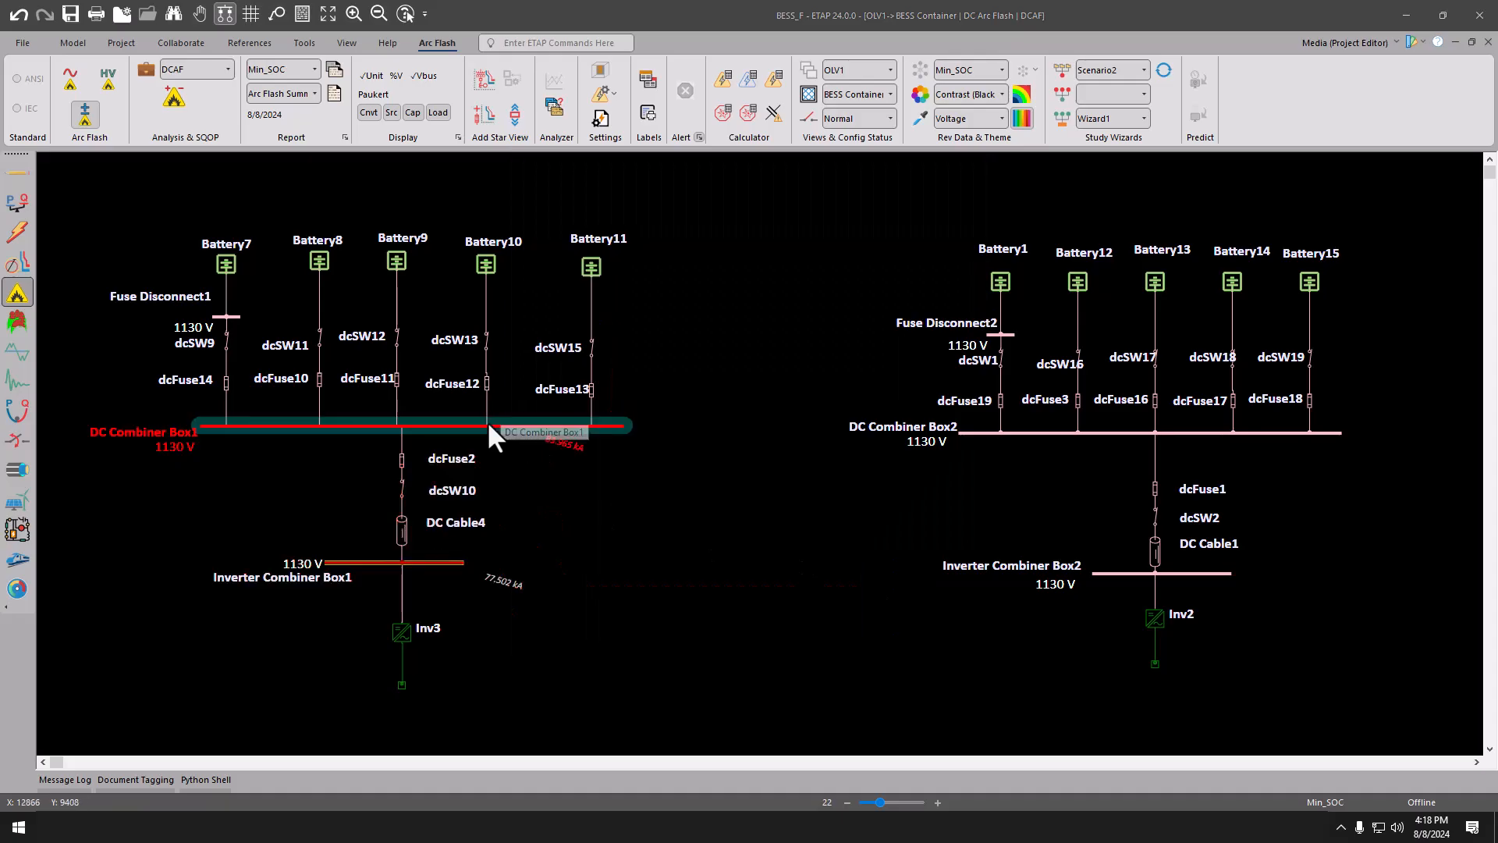
left_click_drag(672, 163, 751, 71)
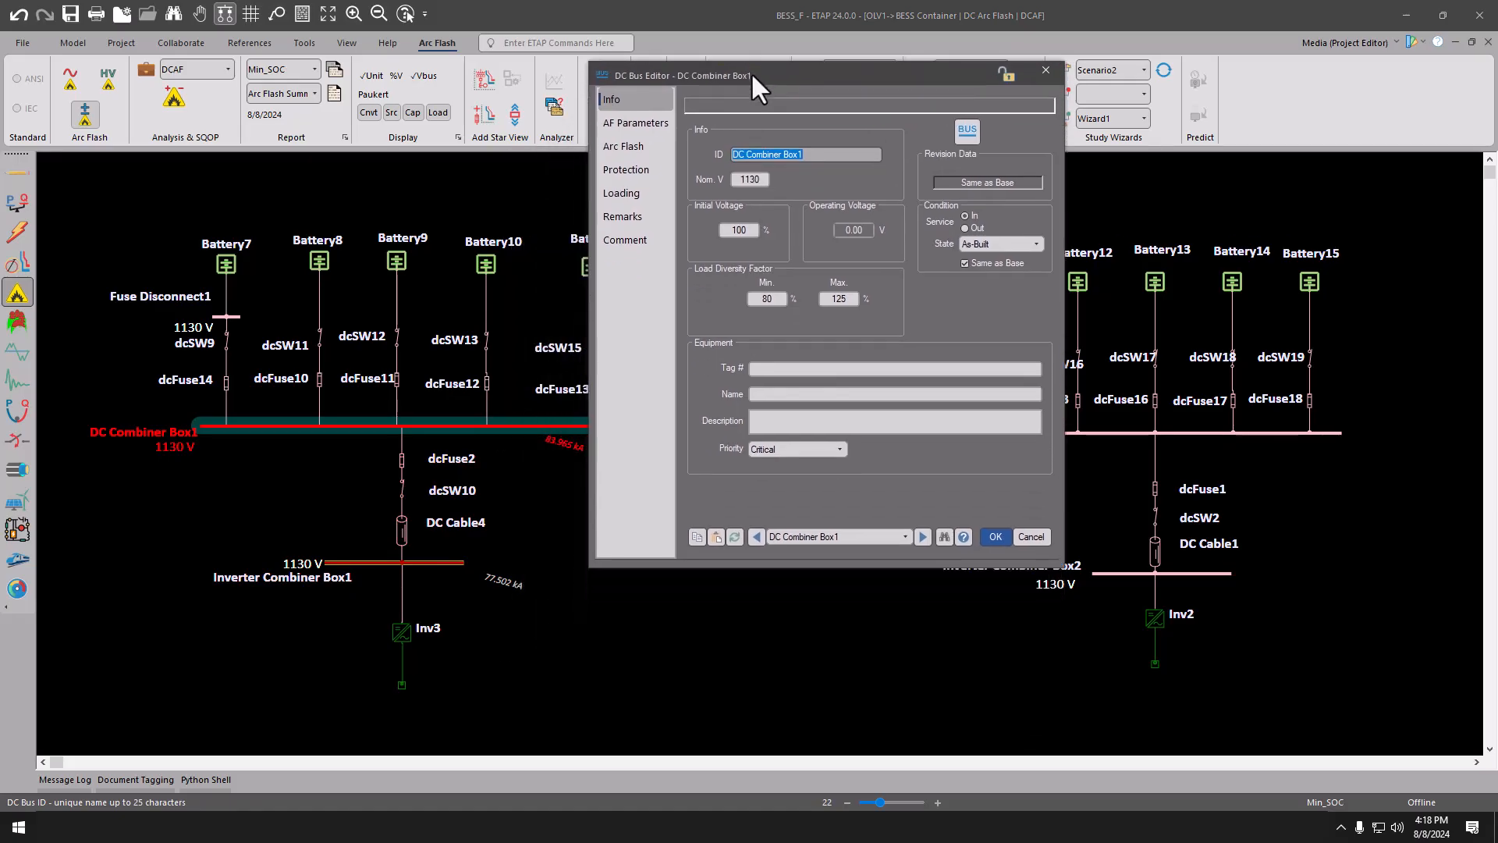
left_click(649, 150)
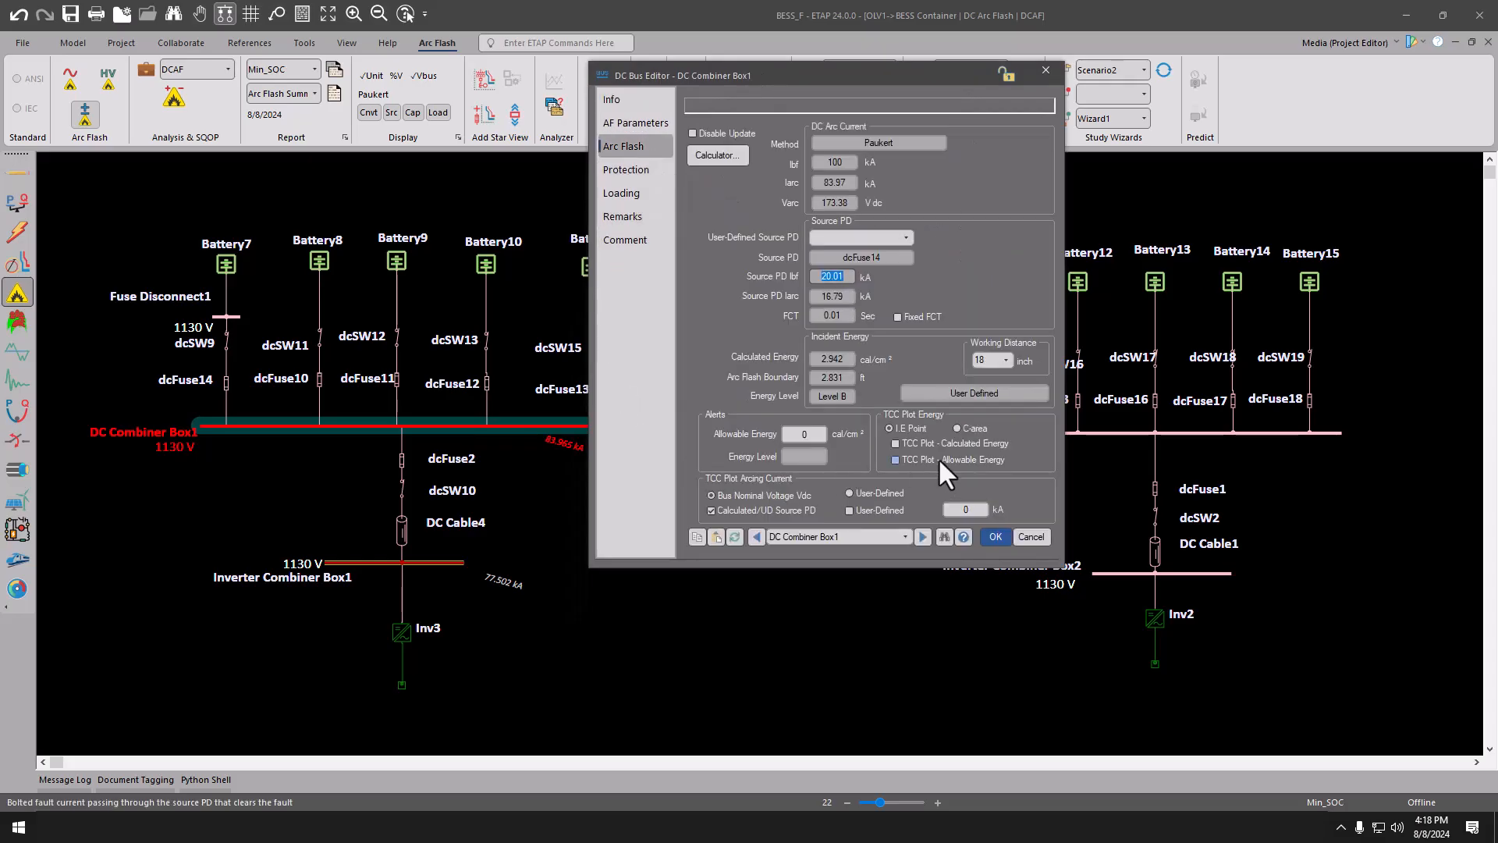
left_click(980, 428)
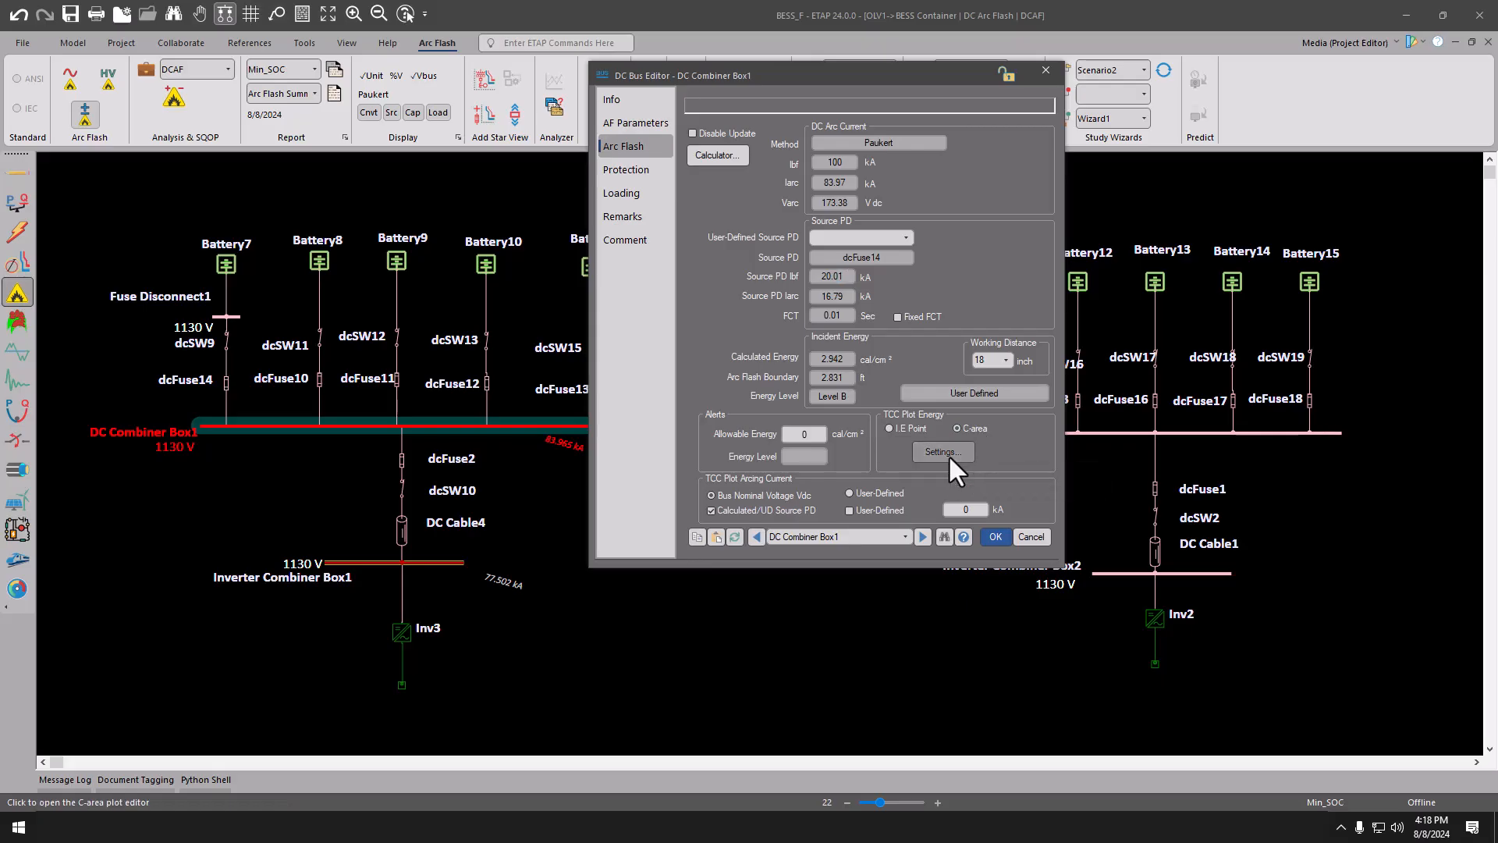
left_click(948, 454)
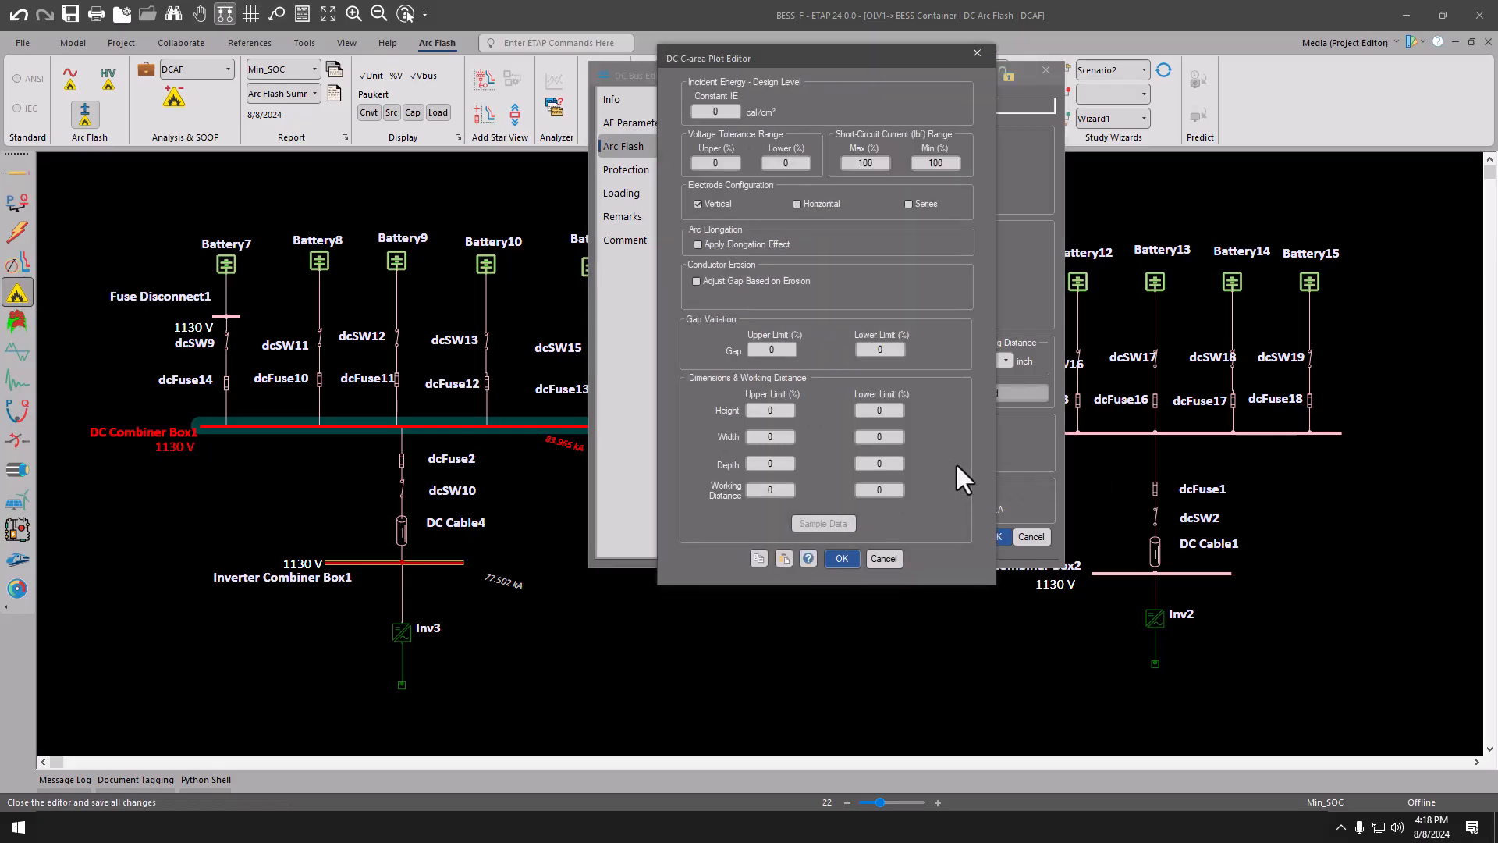
left_click(784, 558)
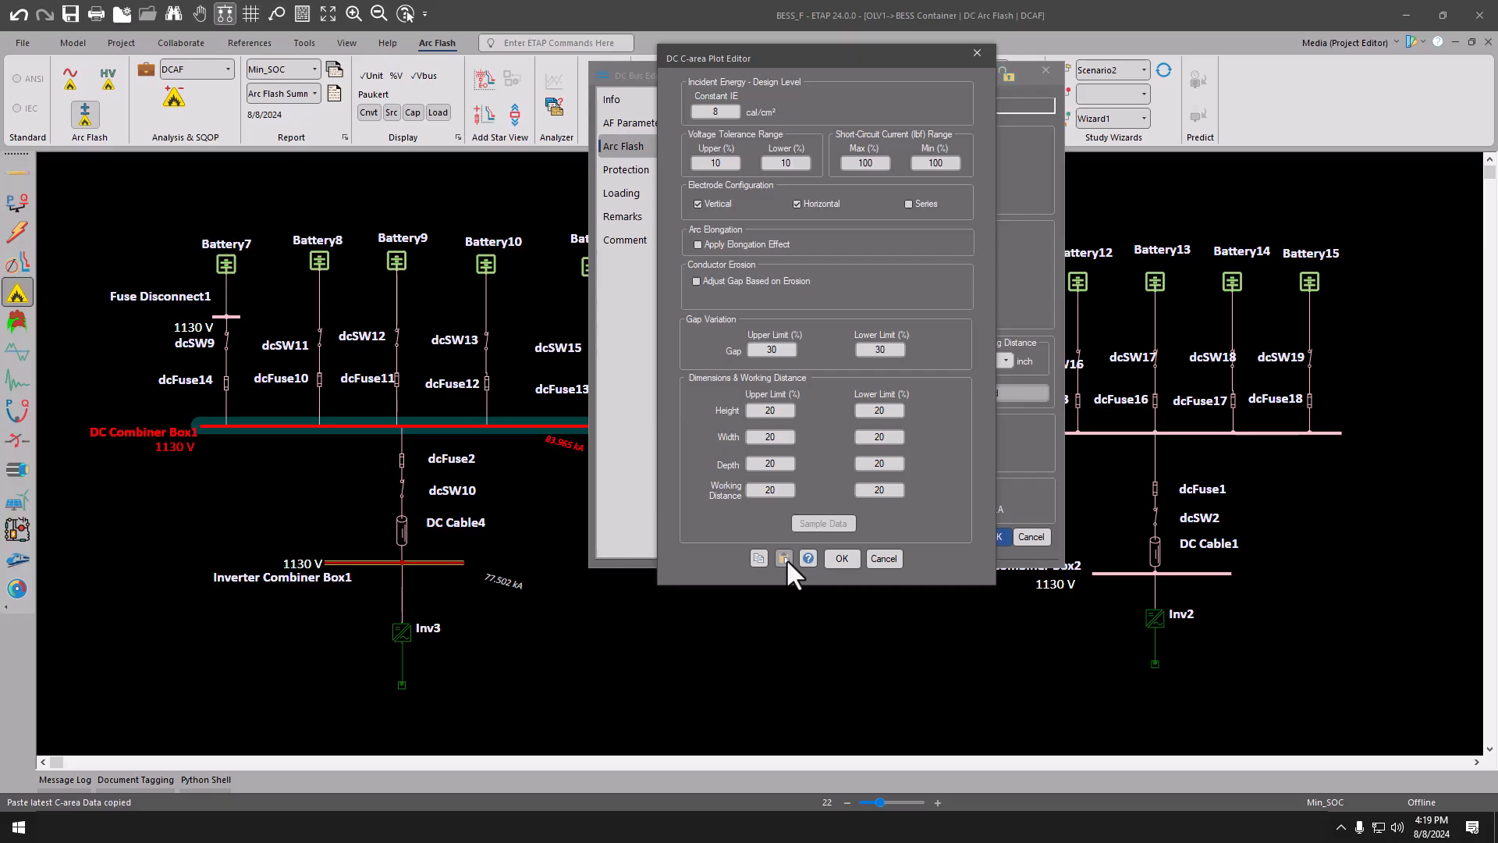
Set DC Combiner Box1's constant incident energy to 1.6 cal/cm² and its maximum and minimum Ibf range to 20%, and accept the bus settings
left_click(694, 111)
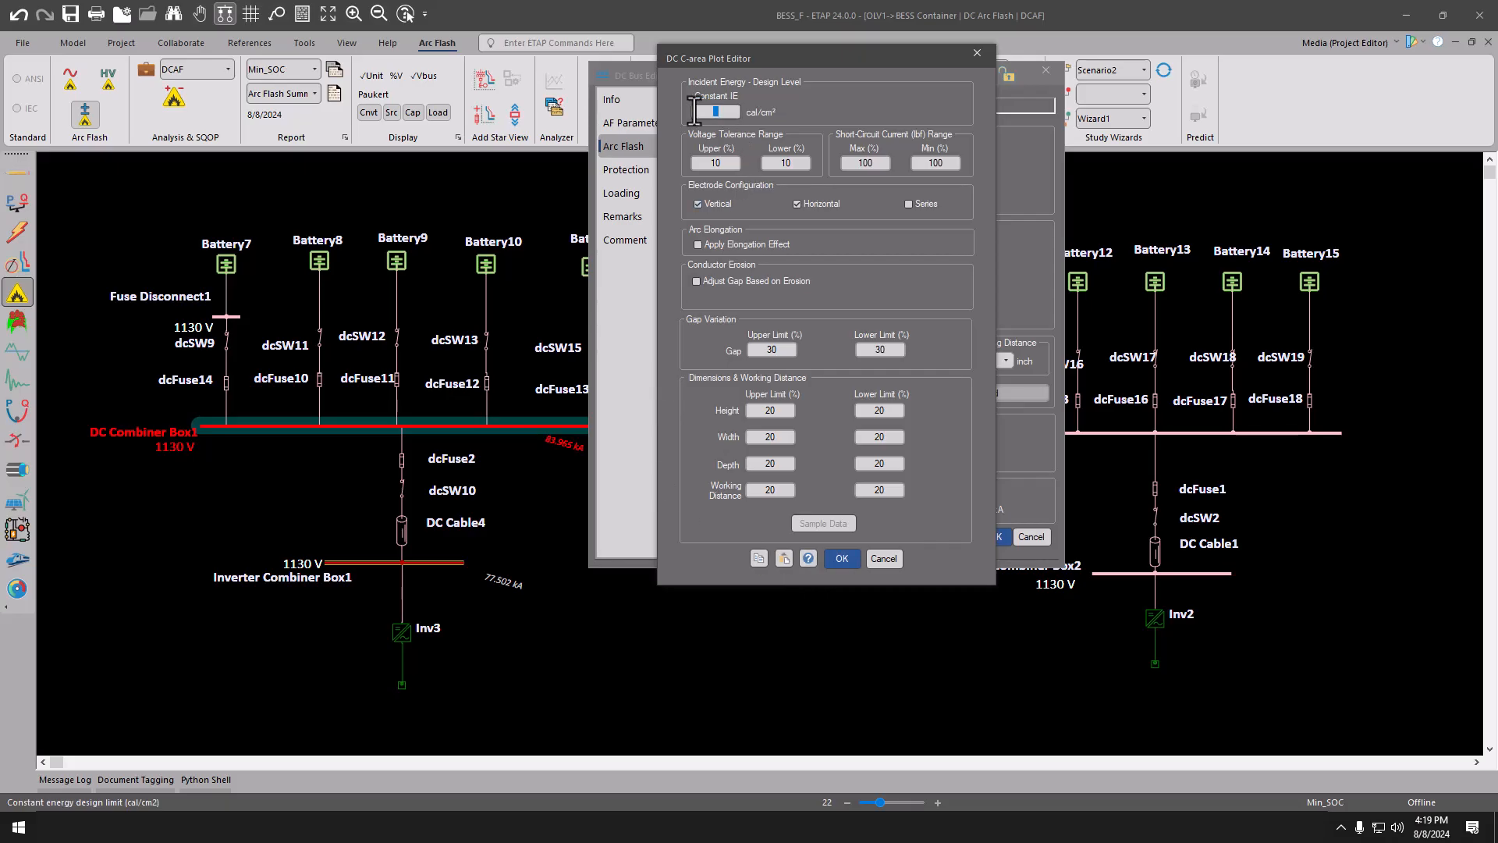
type("1.6")
left_click_drag(958, 163, 897, 164)
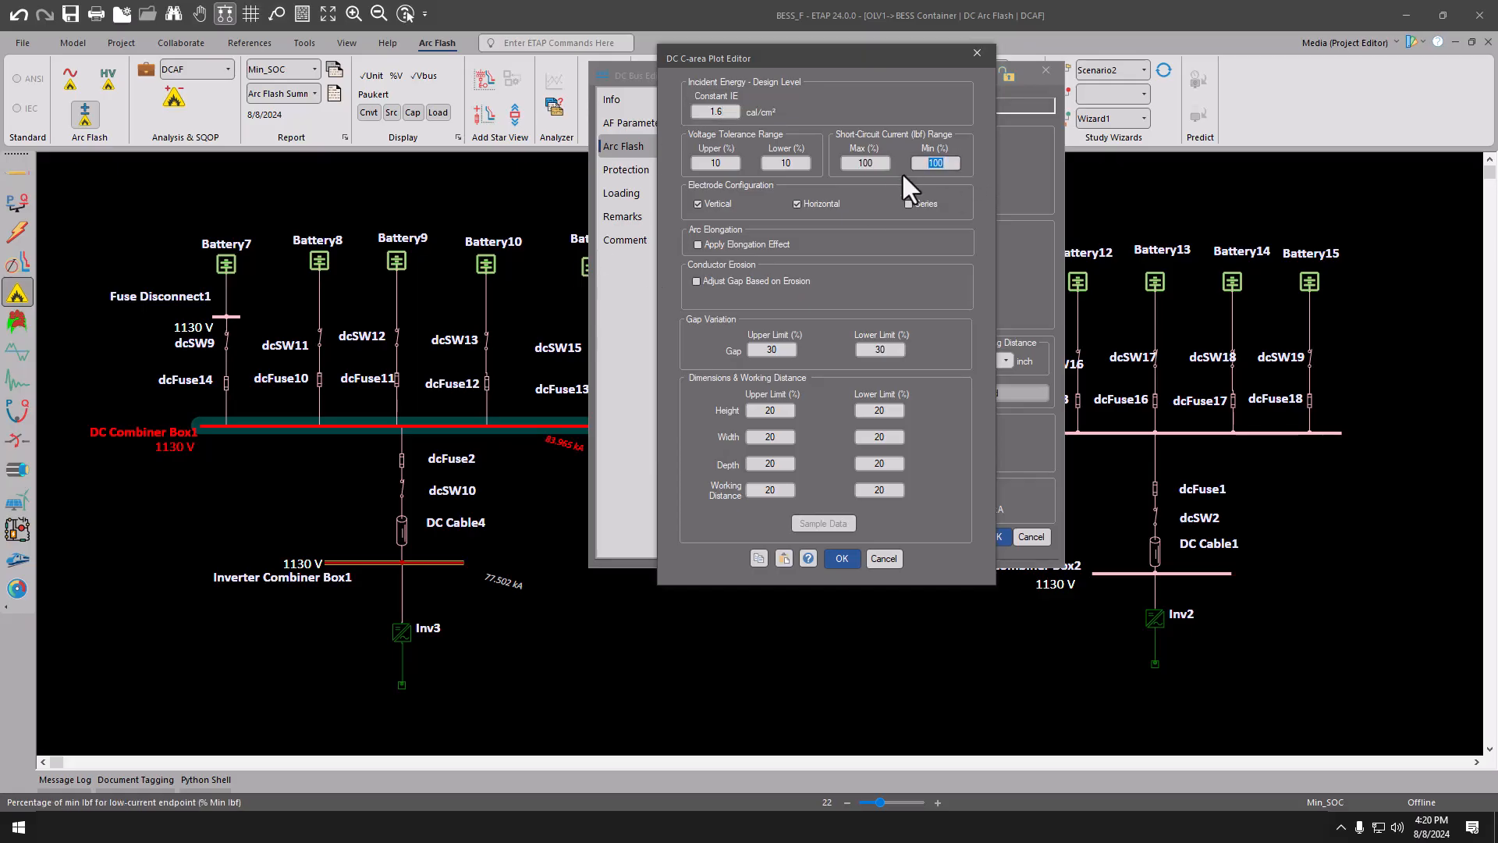
type("20")
key("shift+Tab")
type("20")
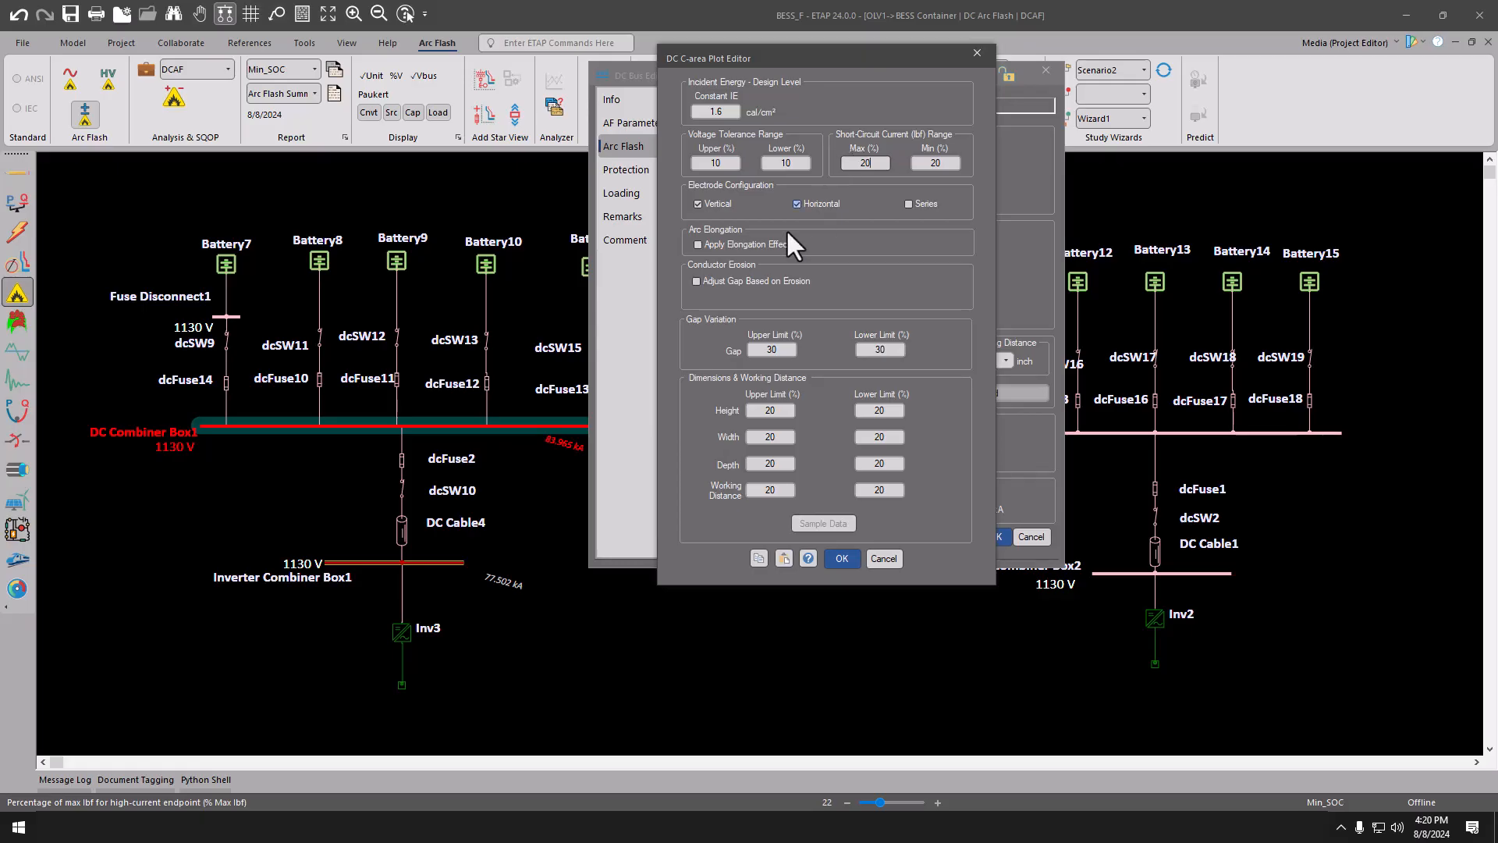
left_click(841, 559)
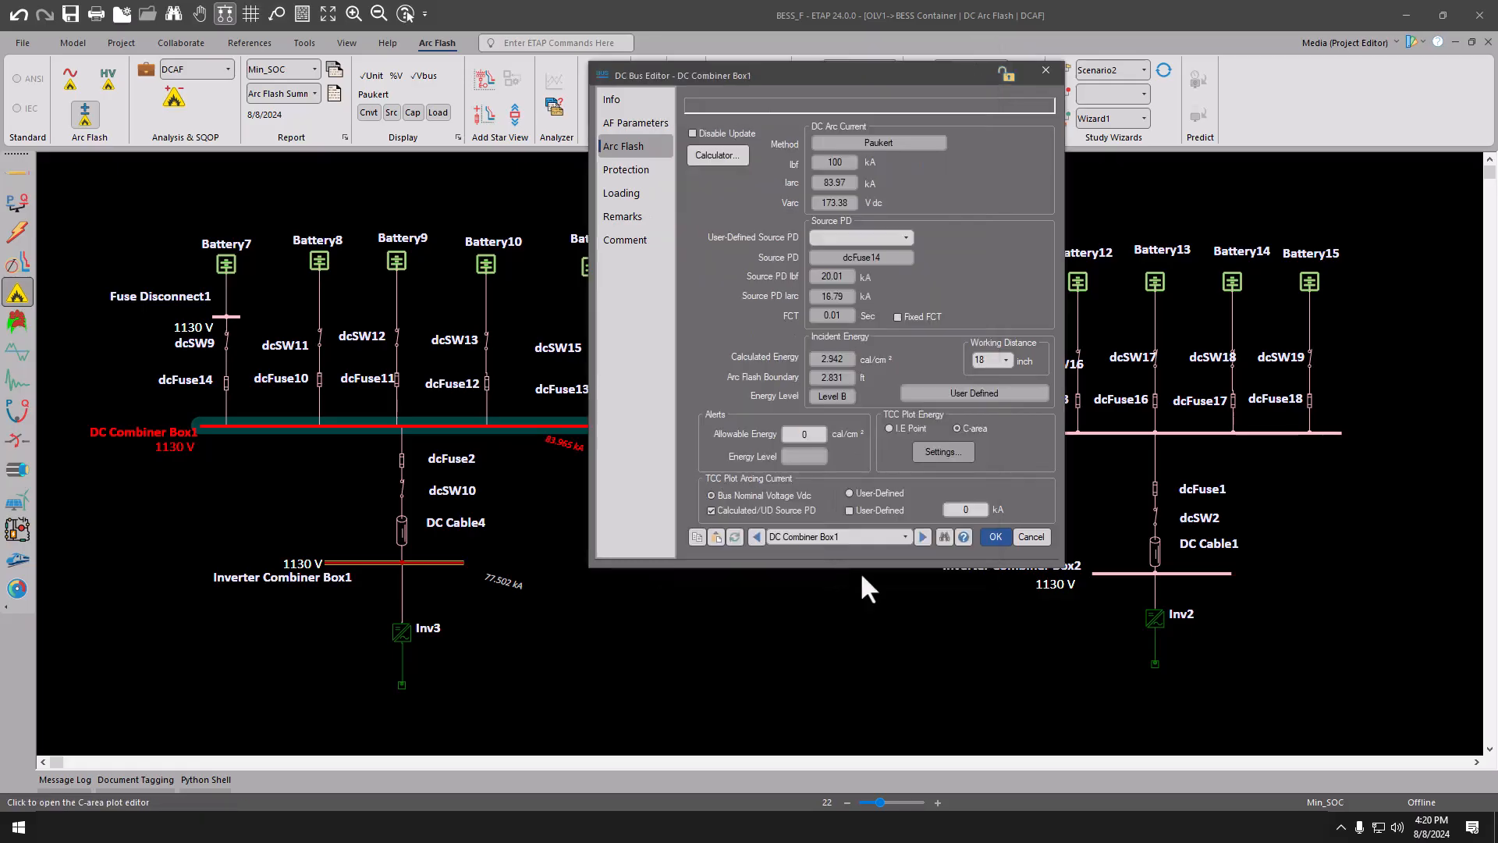
left_click(993, 536)
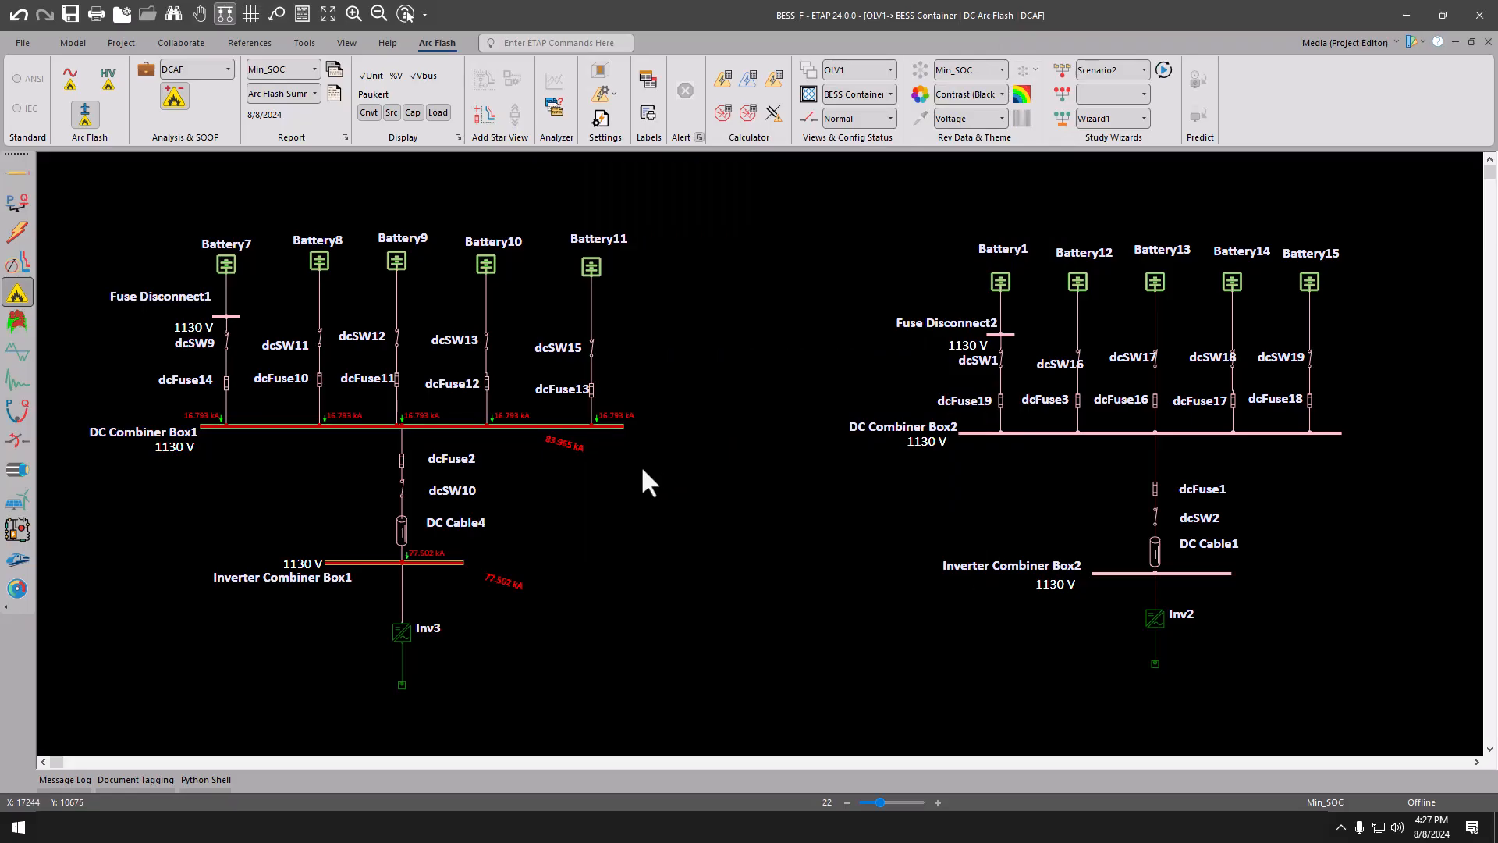
Create a new Star view of dcFuse13 and DC Combiner Box1
left_click_drag(607, 429, 552, 365)
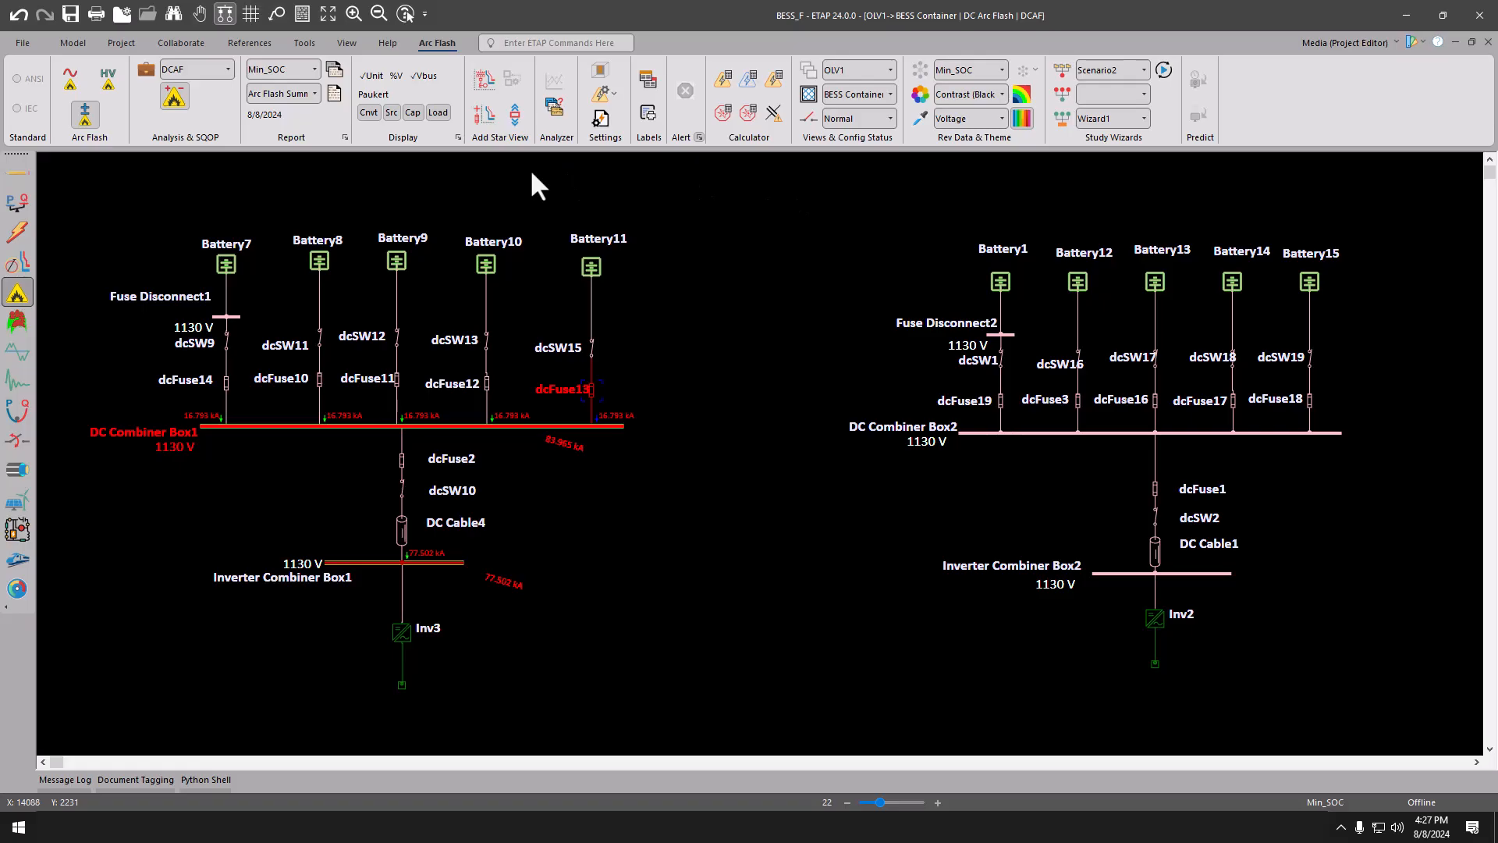
left_click(487, 81)
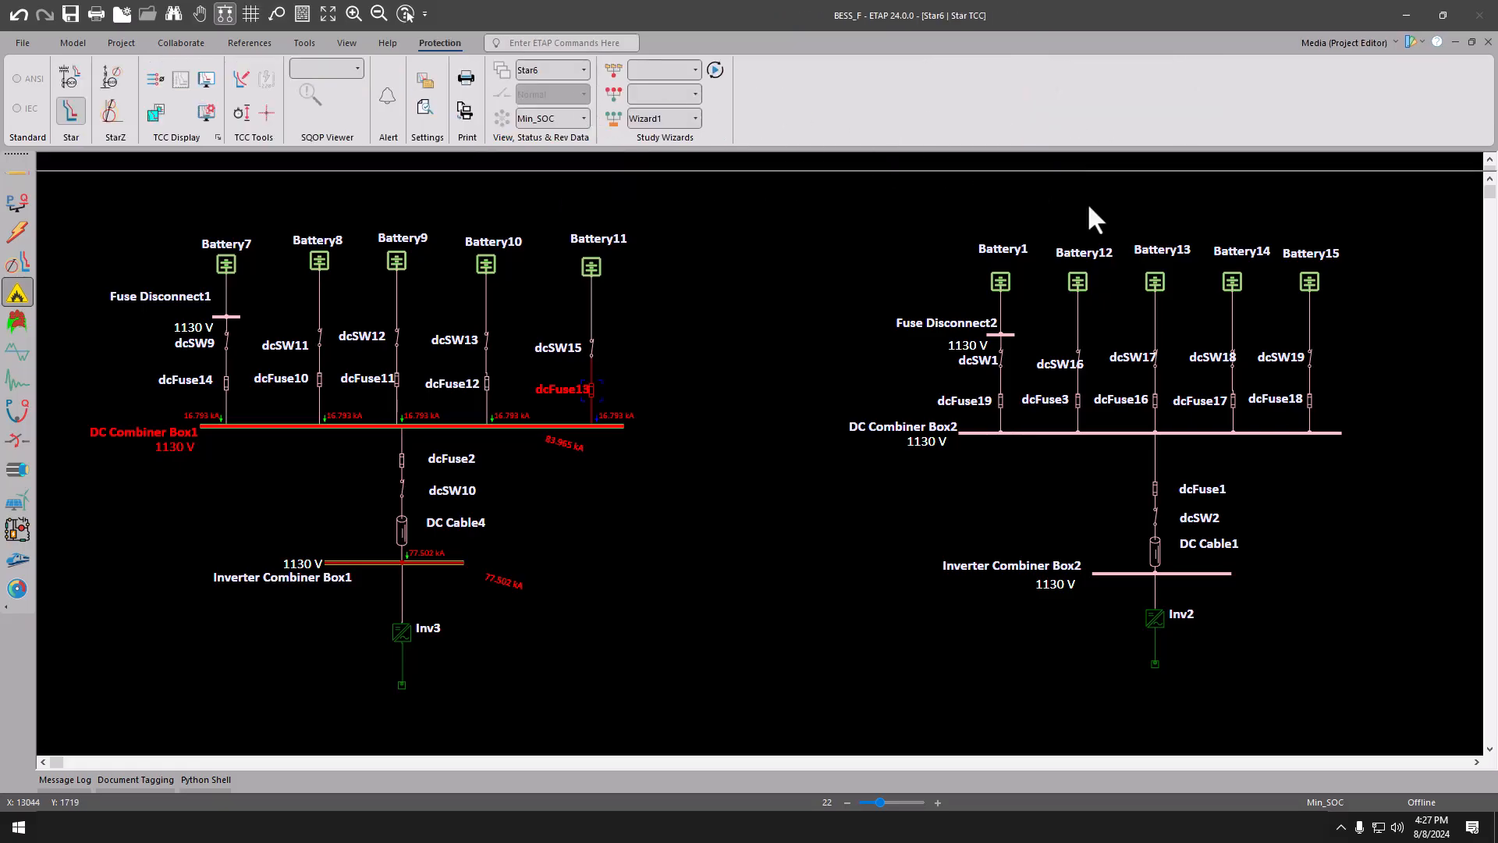
scroll(78, 621, "up", 3)
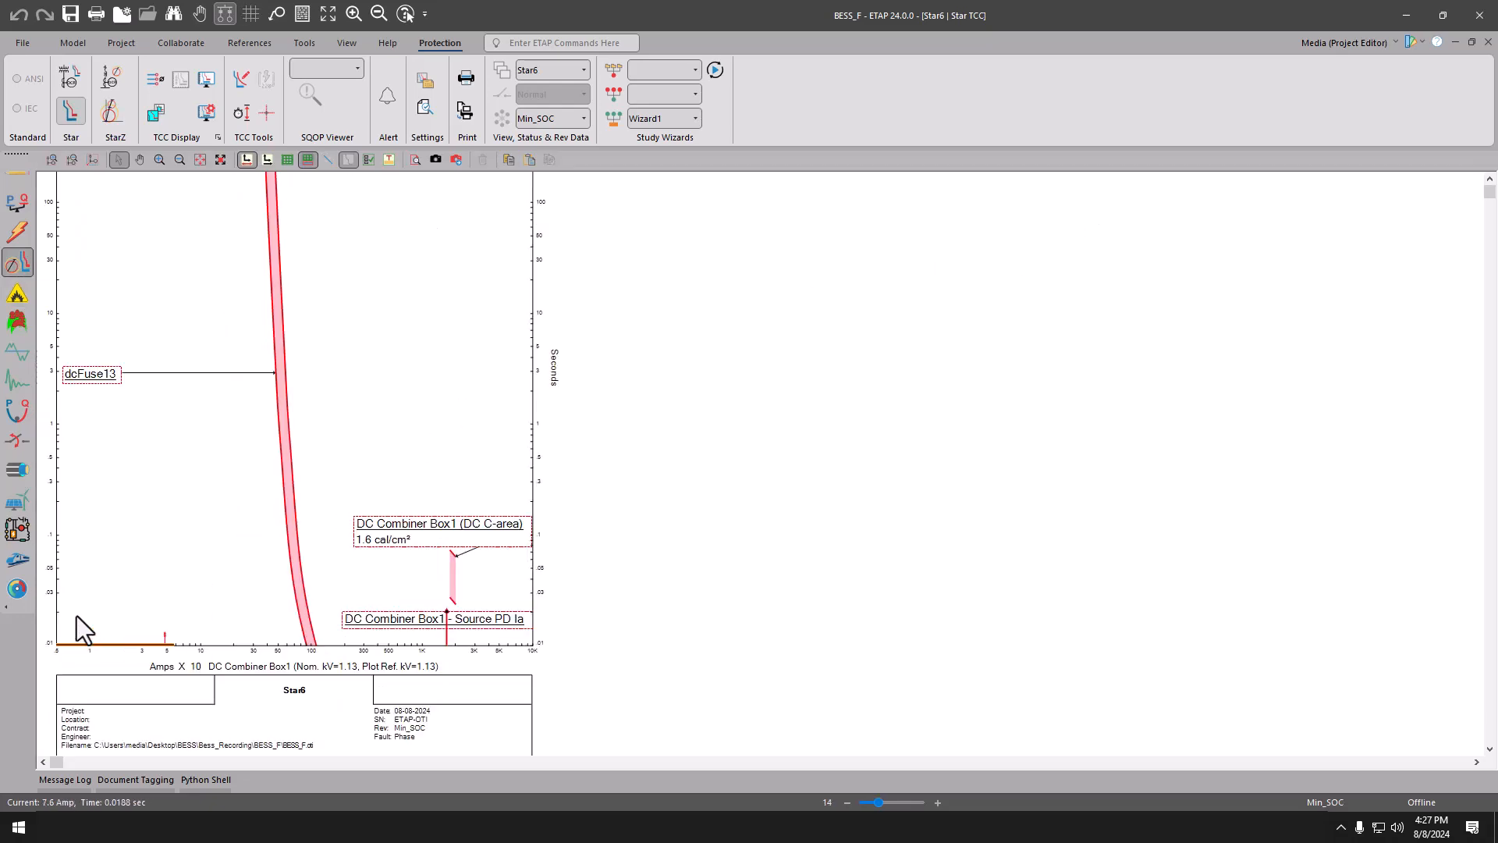
scroll(91, 615, "up", 1)
Move the DC Combiner Box1 source PD arcing current label lower, away from the C-area, and return to the one-line diagram
left_click_drag(215, 565, 368, 601)
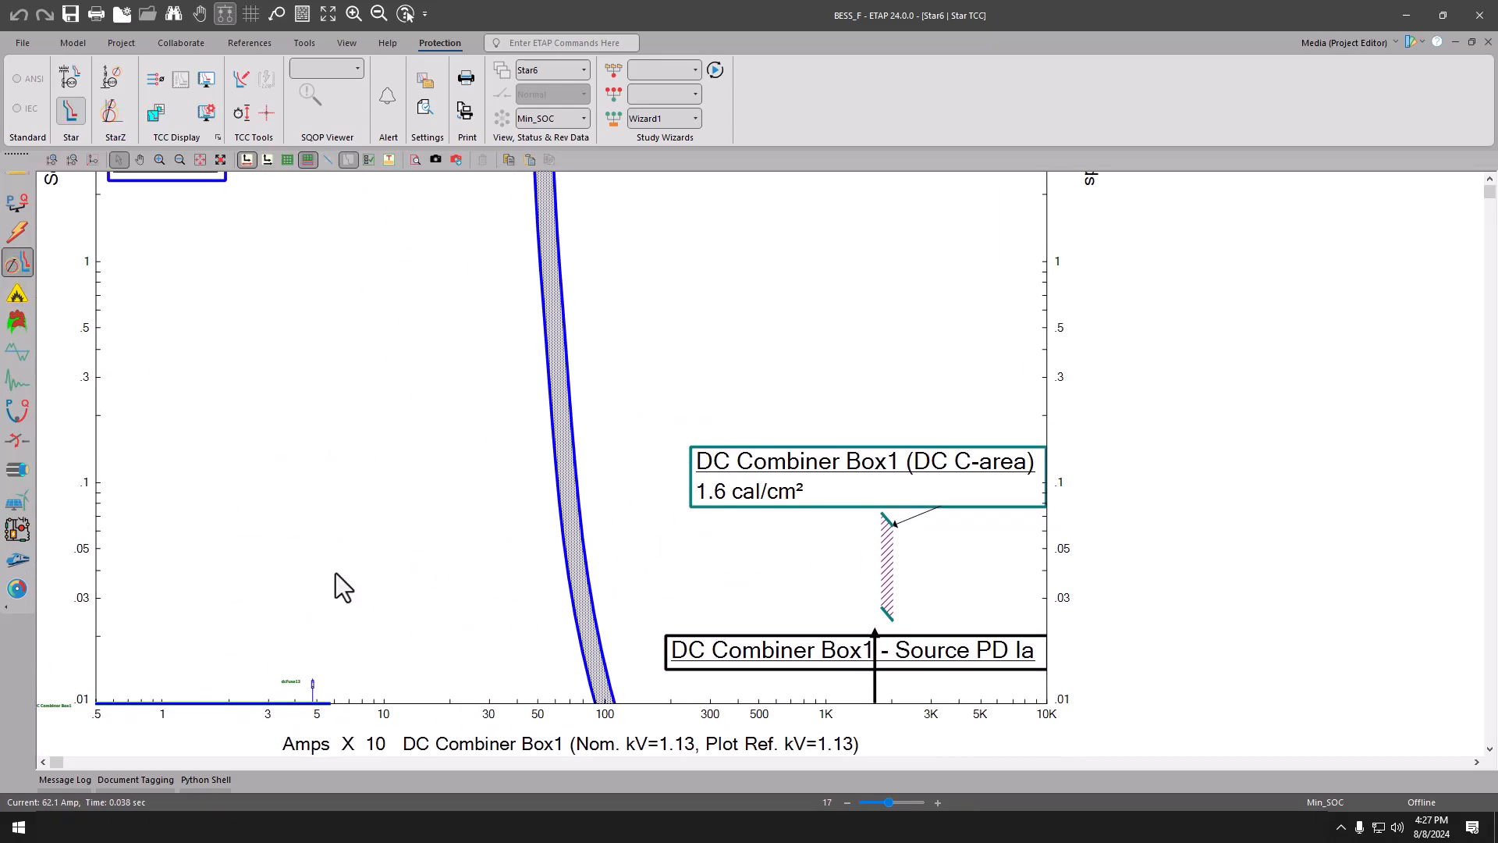
left_click_drag(836, 667, 821, 691)
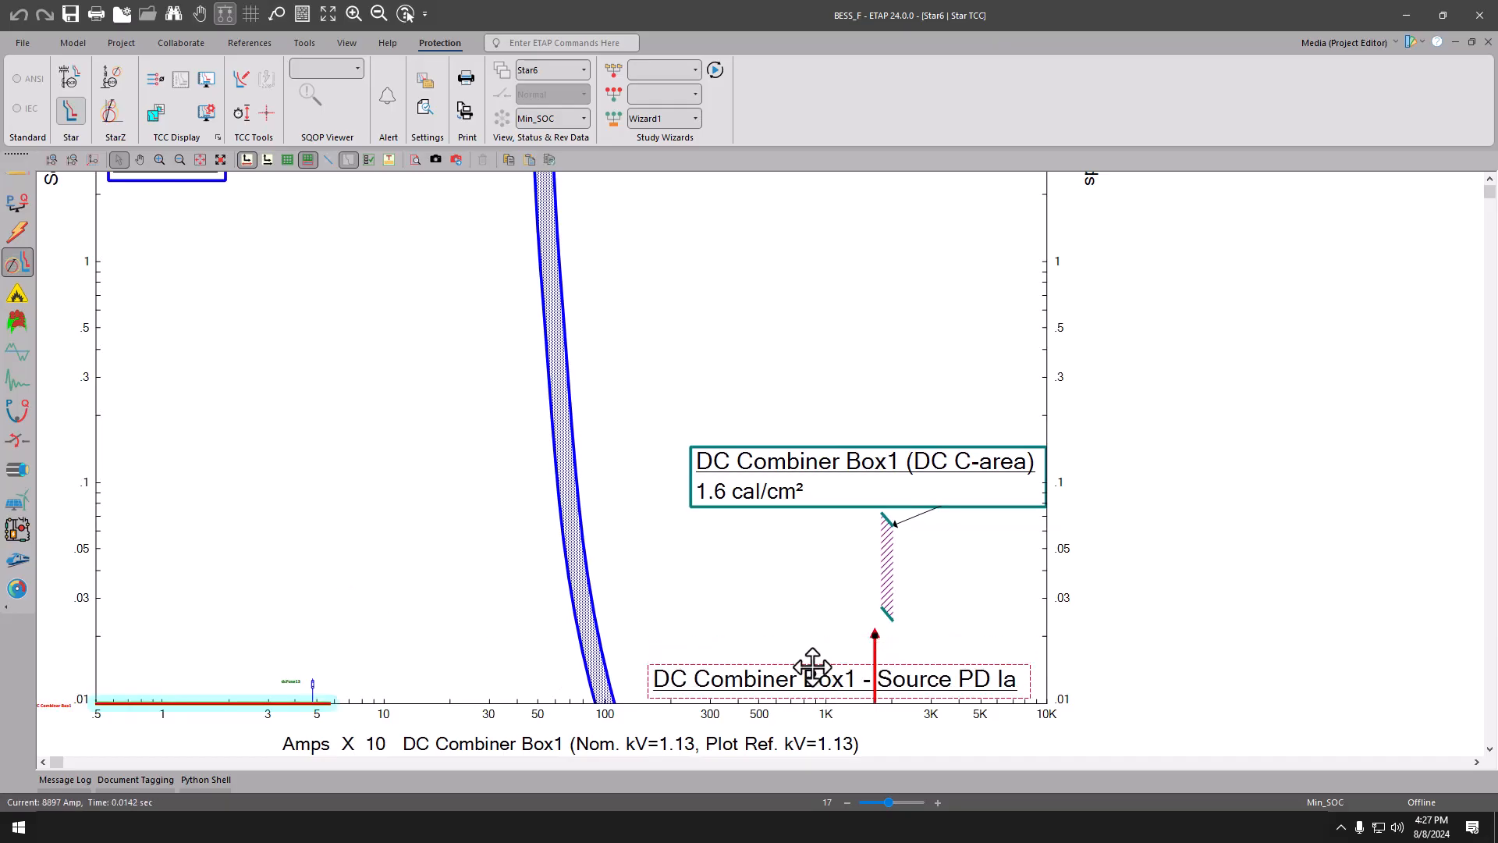
left_click(783, 573)
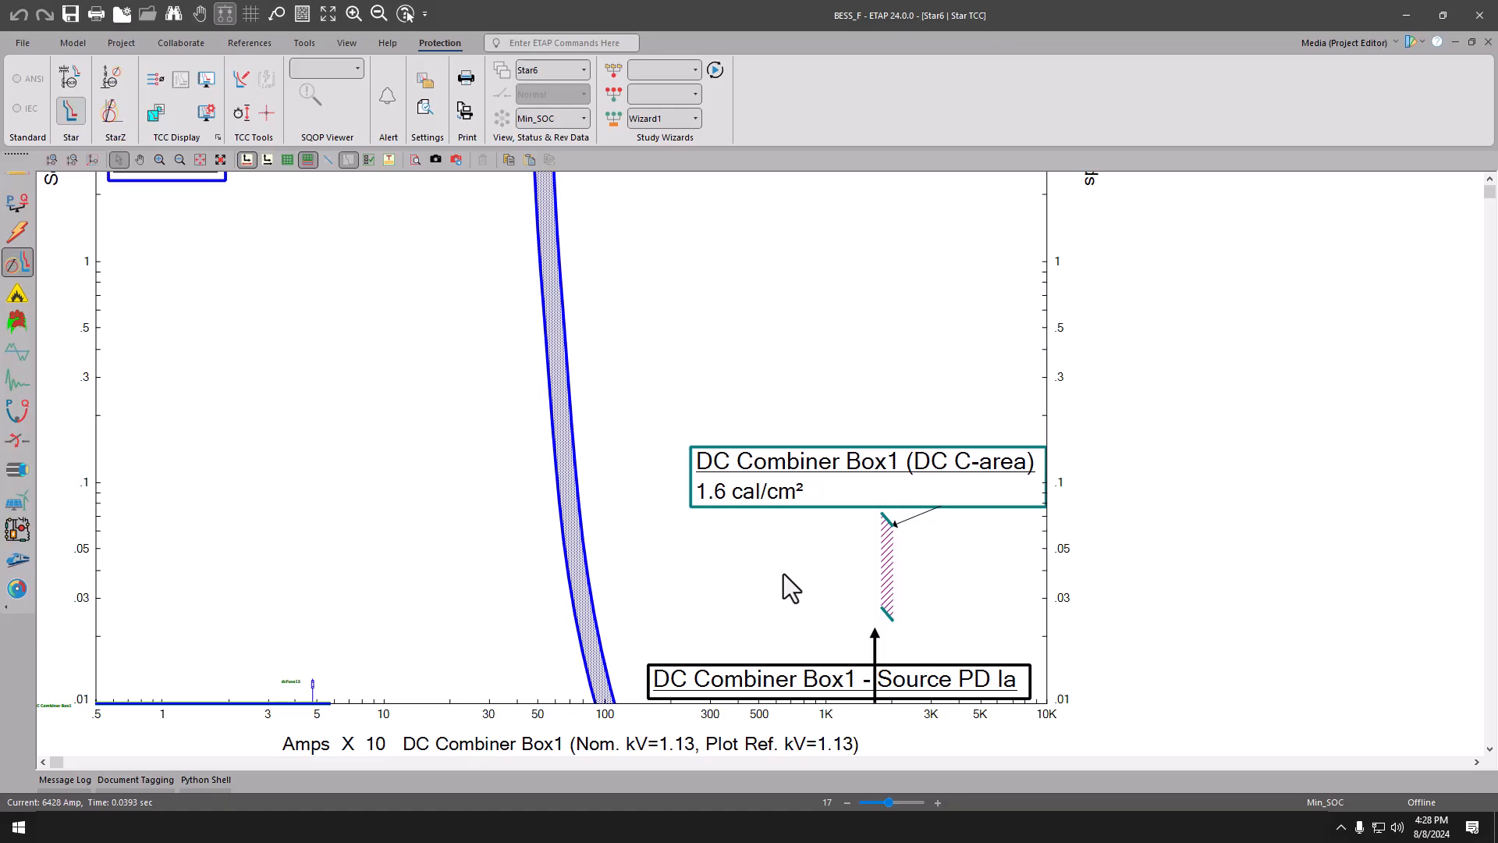
left_click(1488, 42)
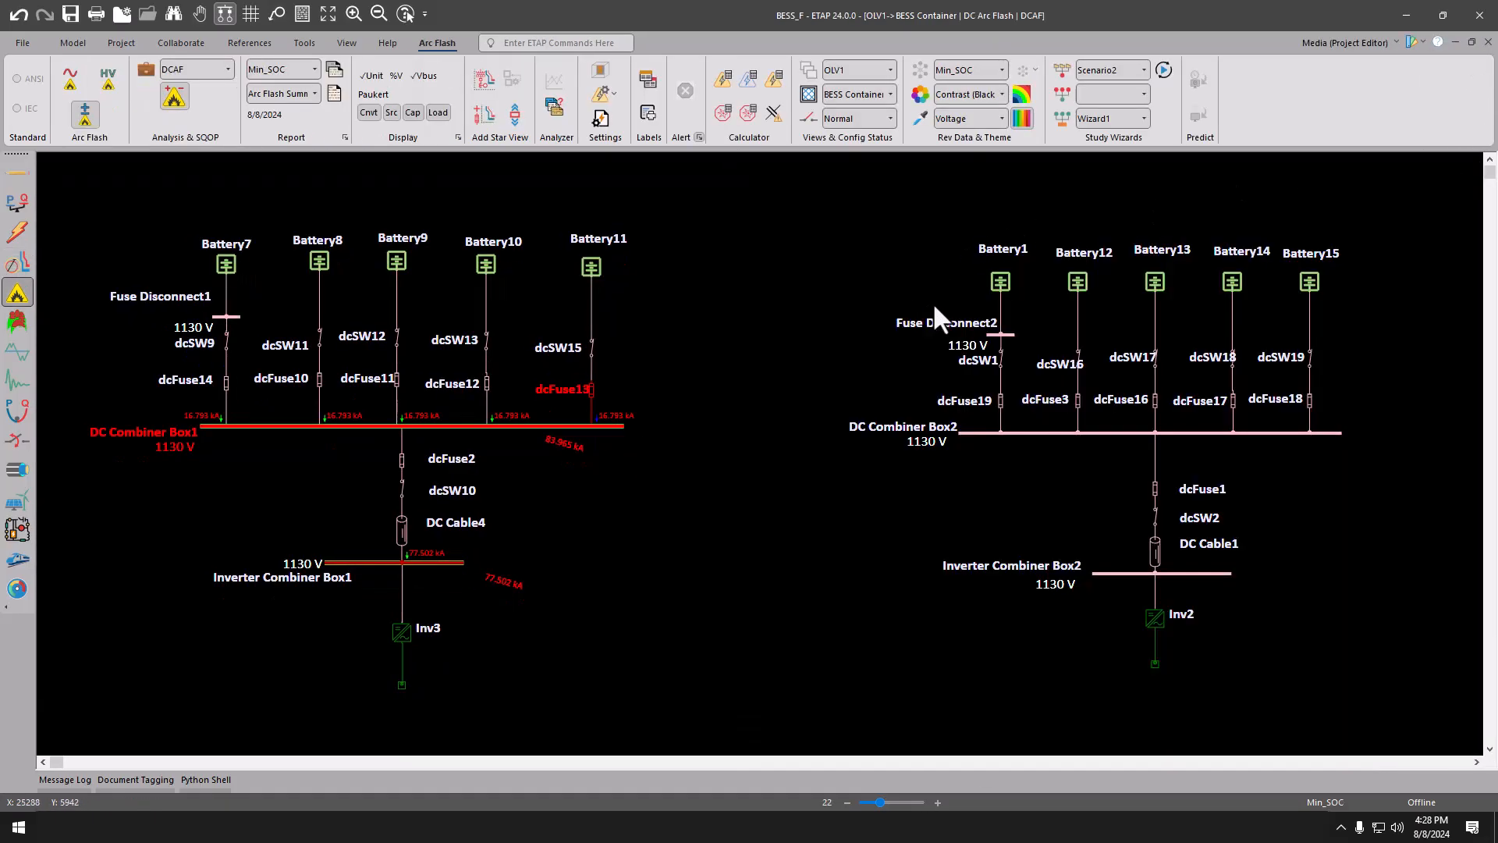
Run Scenario1 and examine the arc flash results at DC Combiner Box1 and Inverter Combiner Box1
left_click(1093, 223)
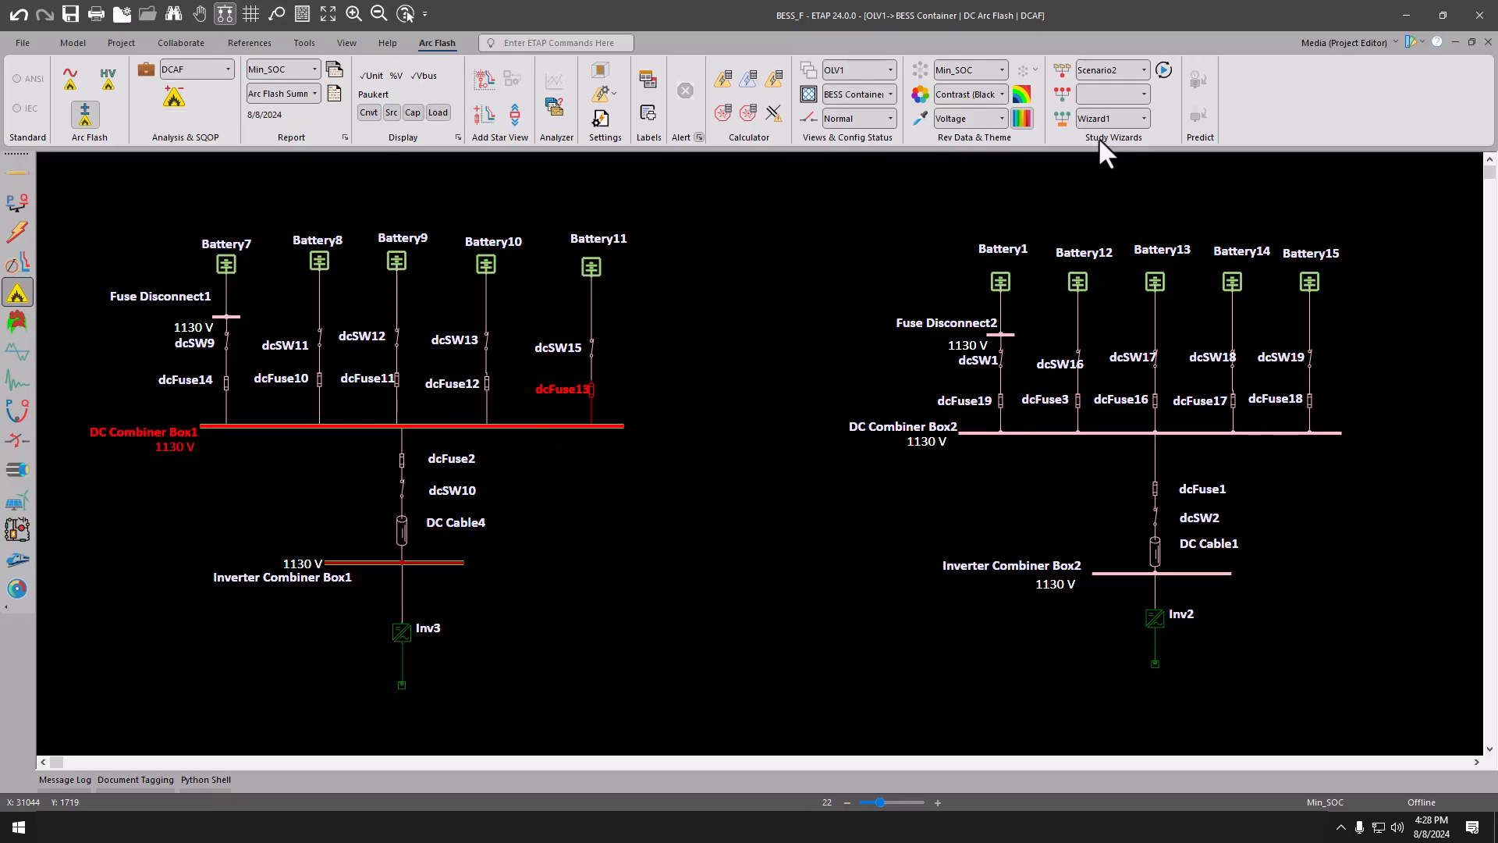
left_click(1111, 70)
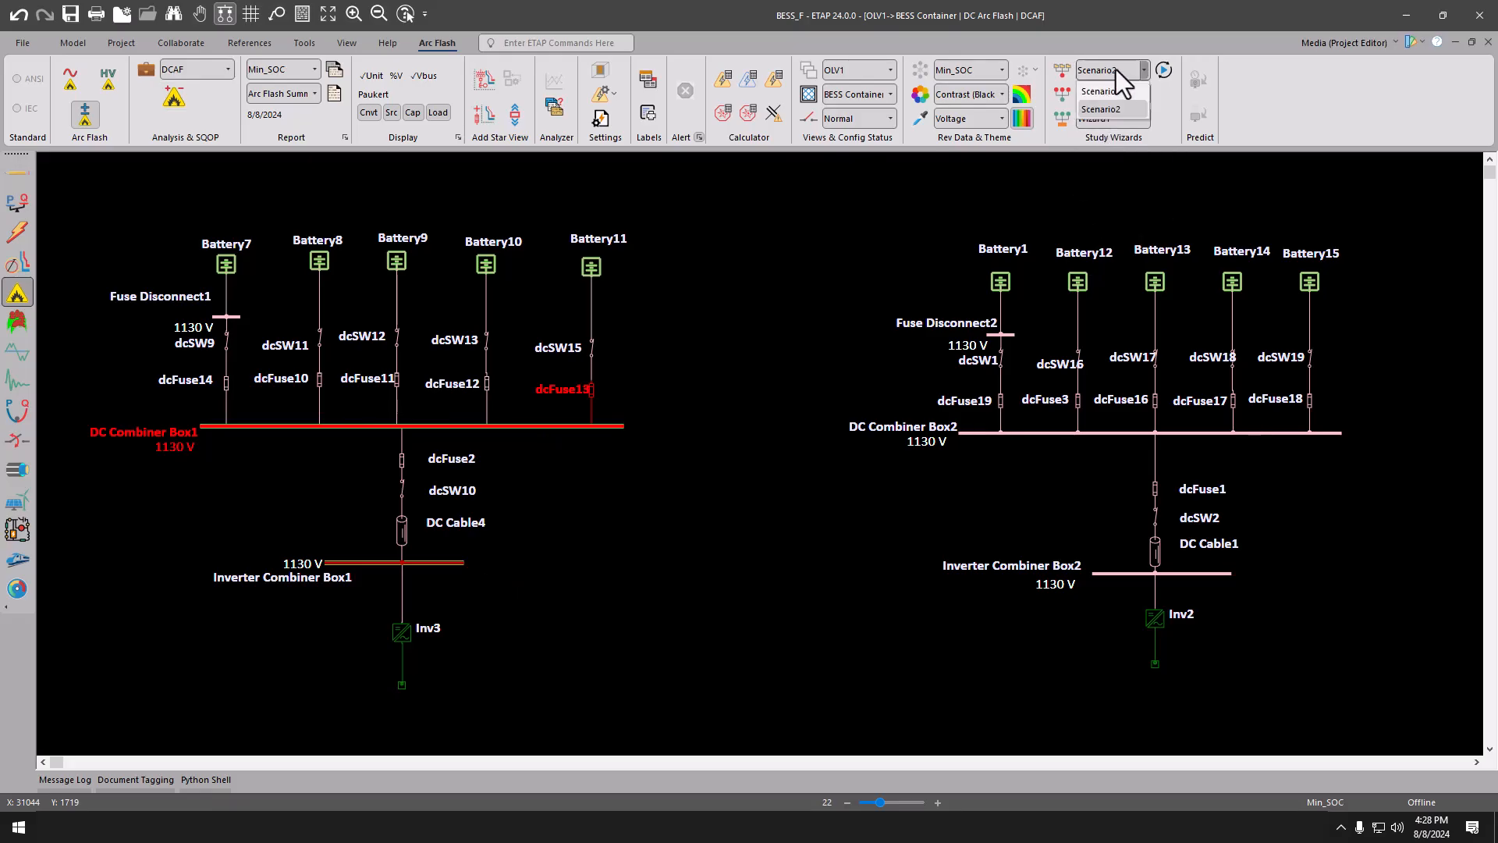
left_click(1137, 90)
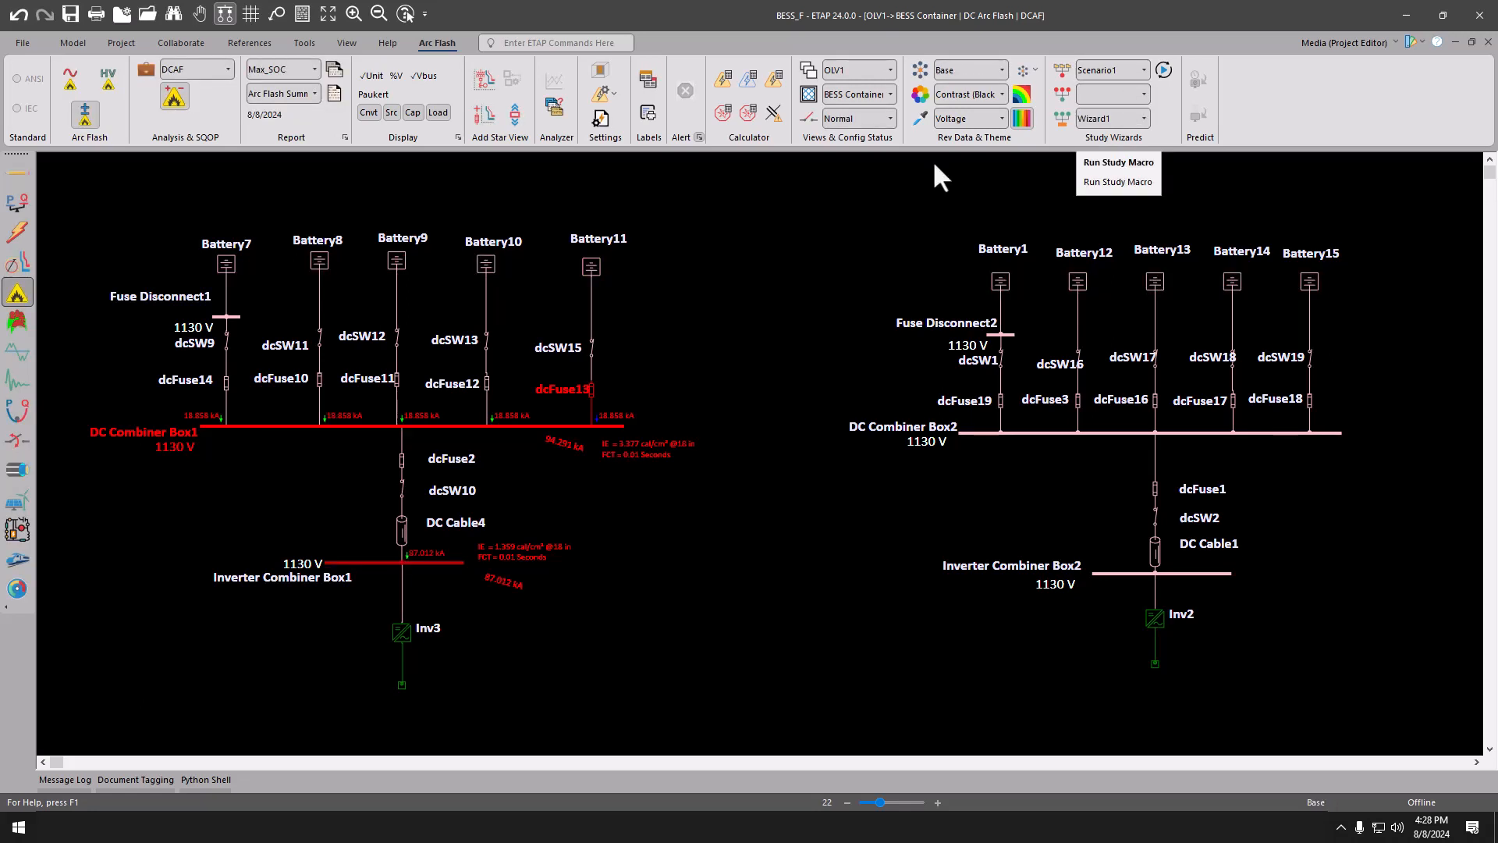
scroll(276, 447, "up", 2)
scroll(277, 448, "up", 2)
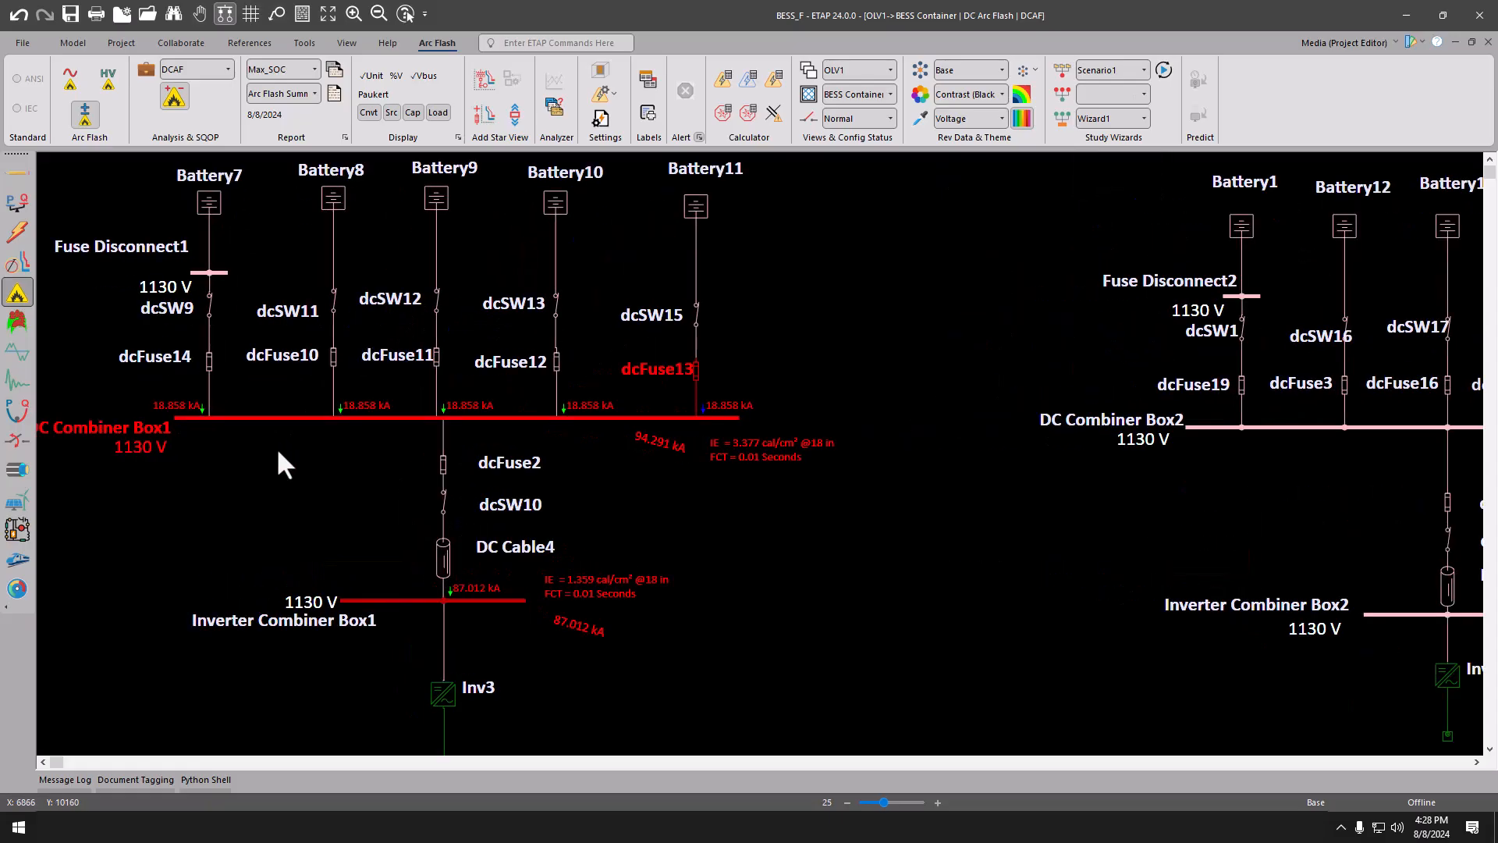
scroll(283, 467, "up", 2)
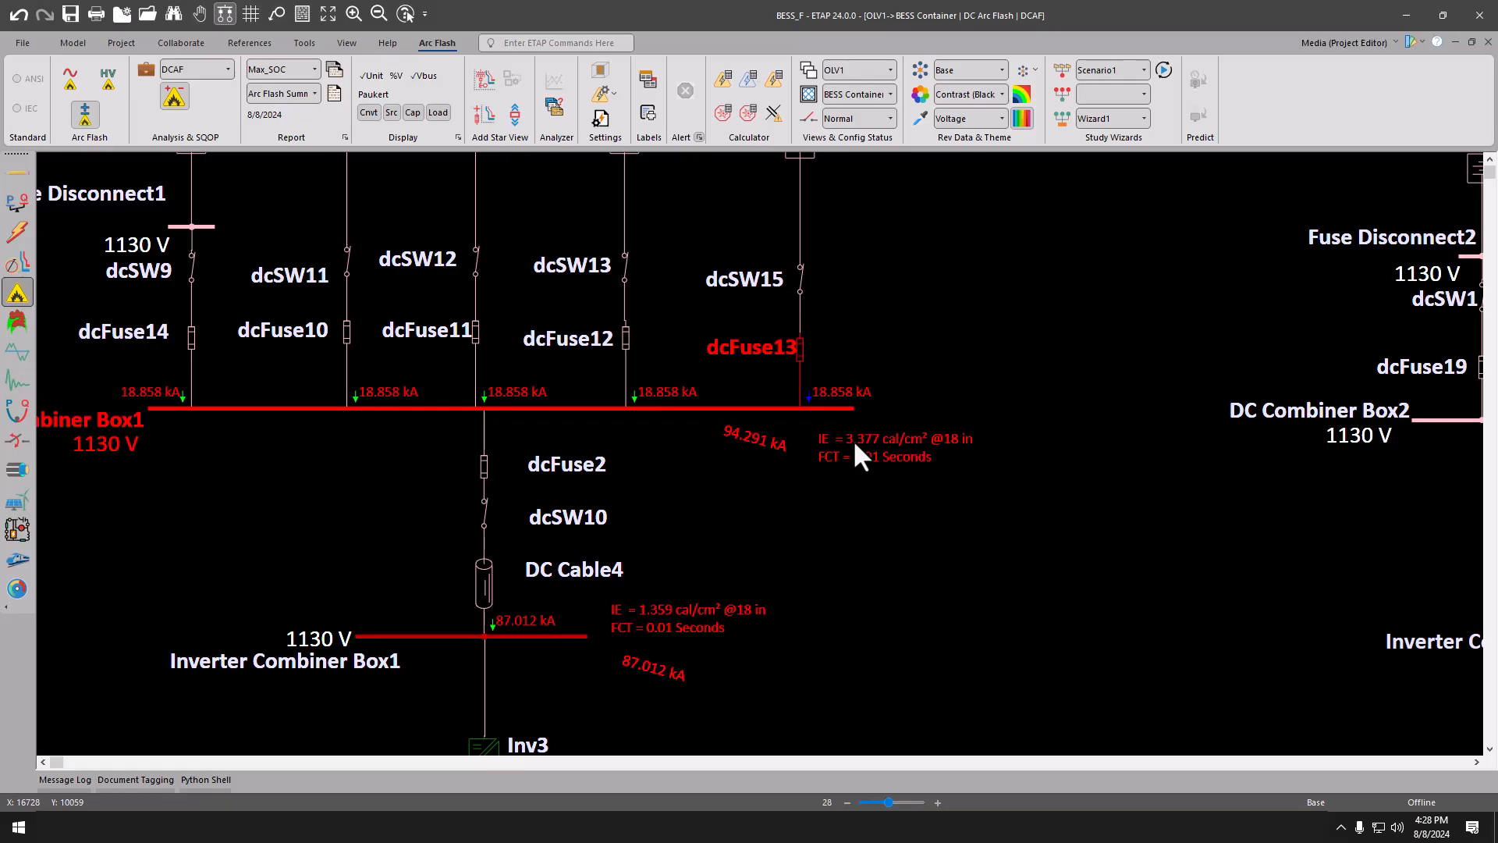
left_click(42, 762)
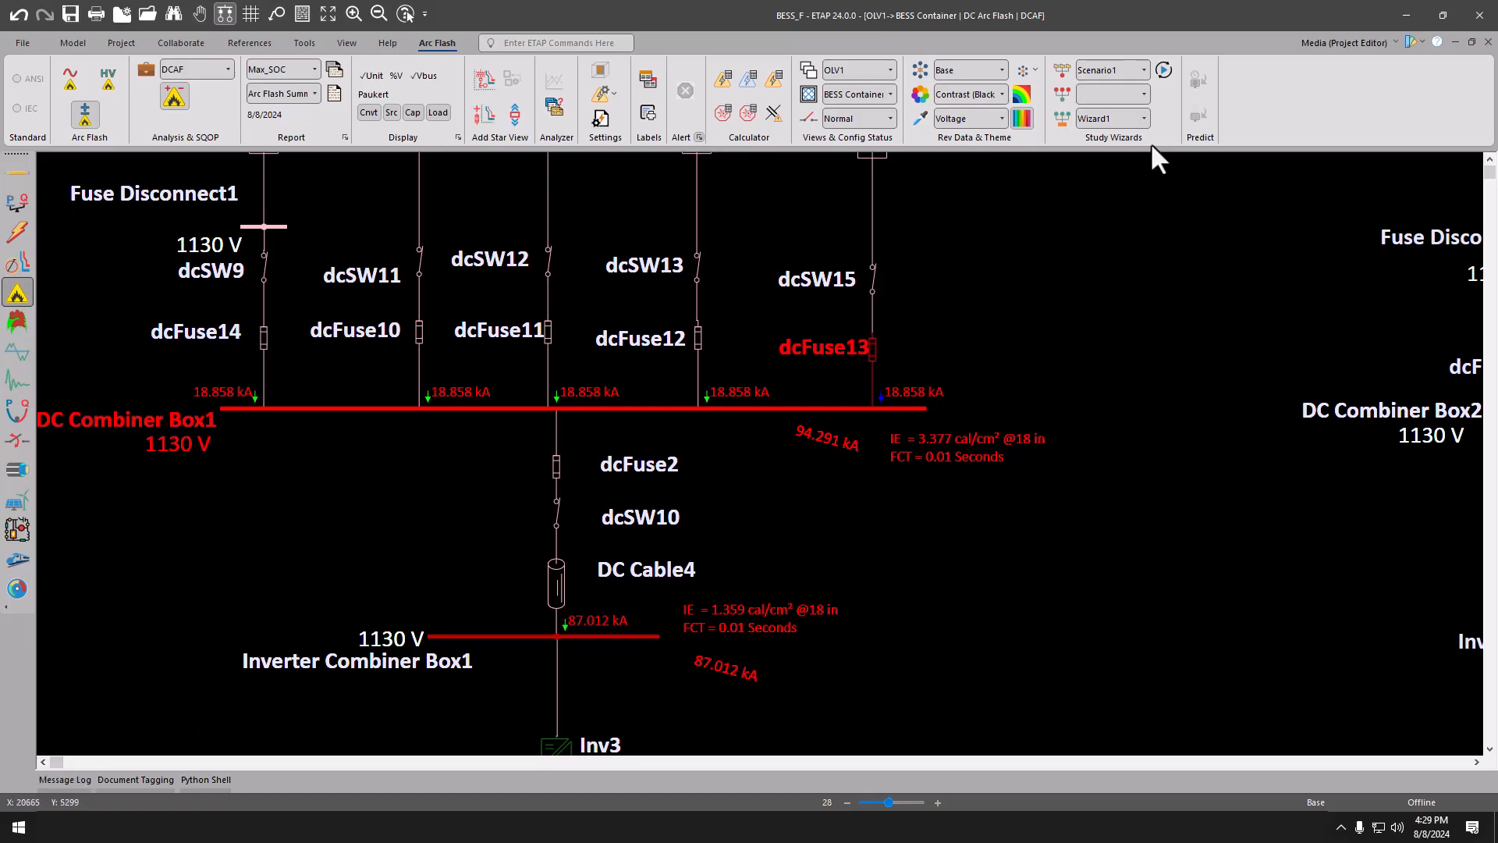
Switch the study to Scenario2 for the minimum state of charge
left_click(1132, 73)
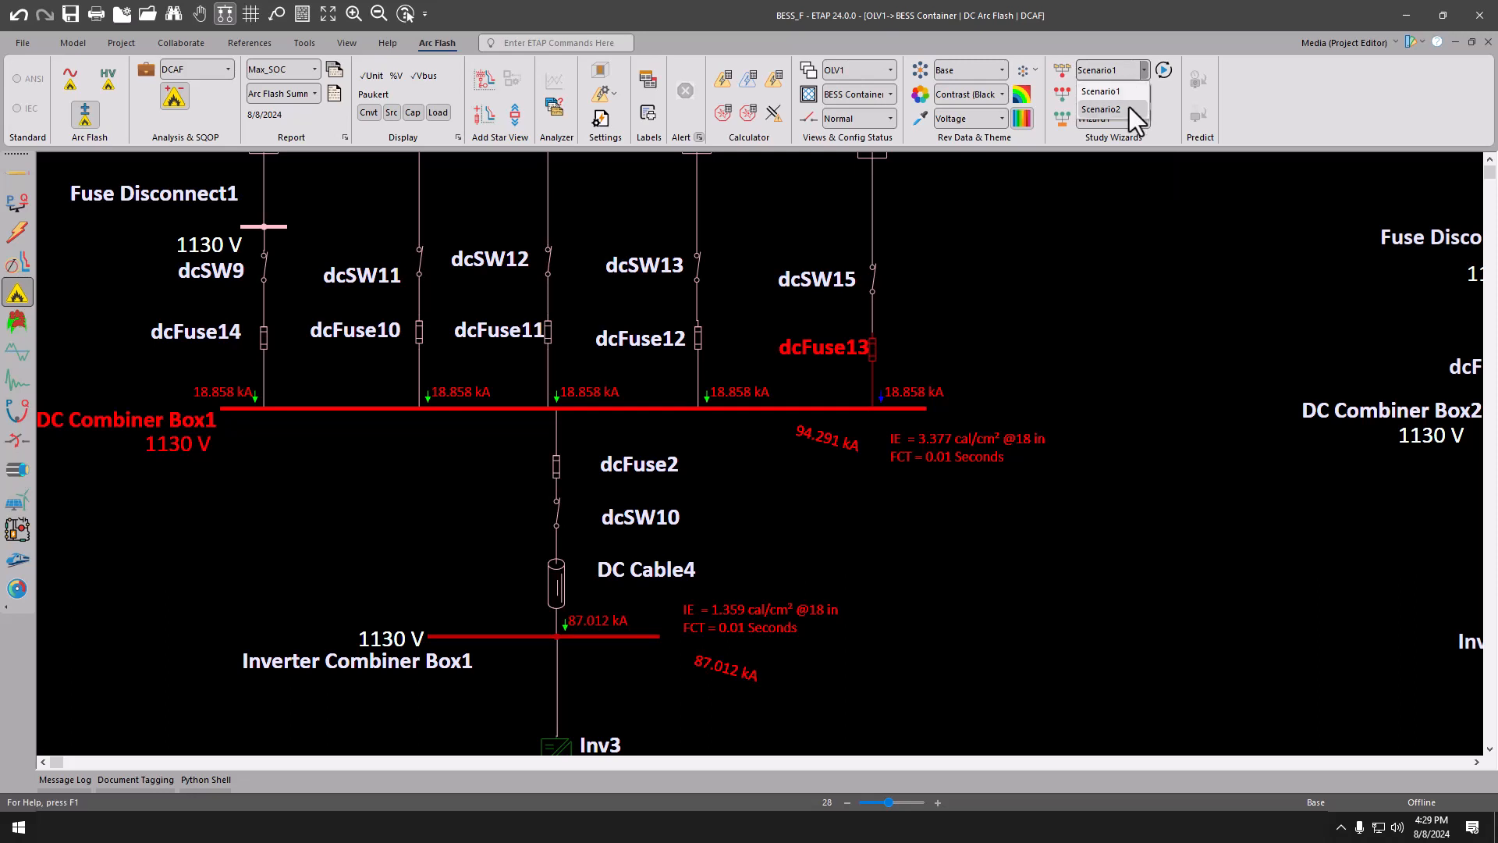
left_click(1130, 106)
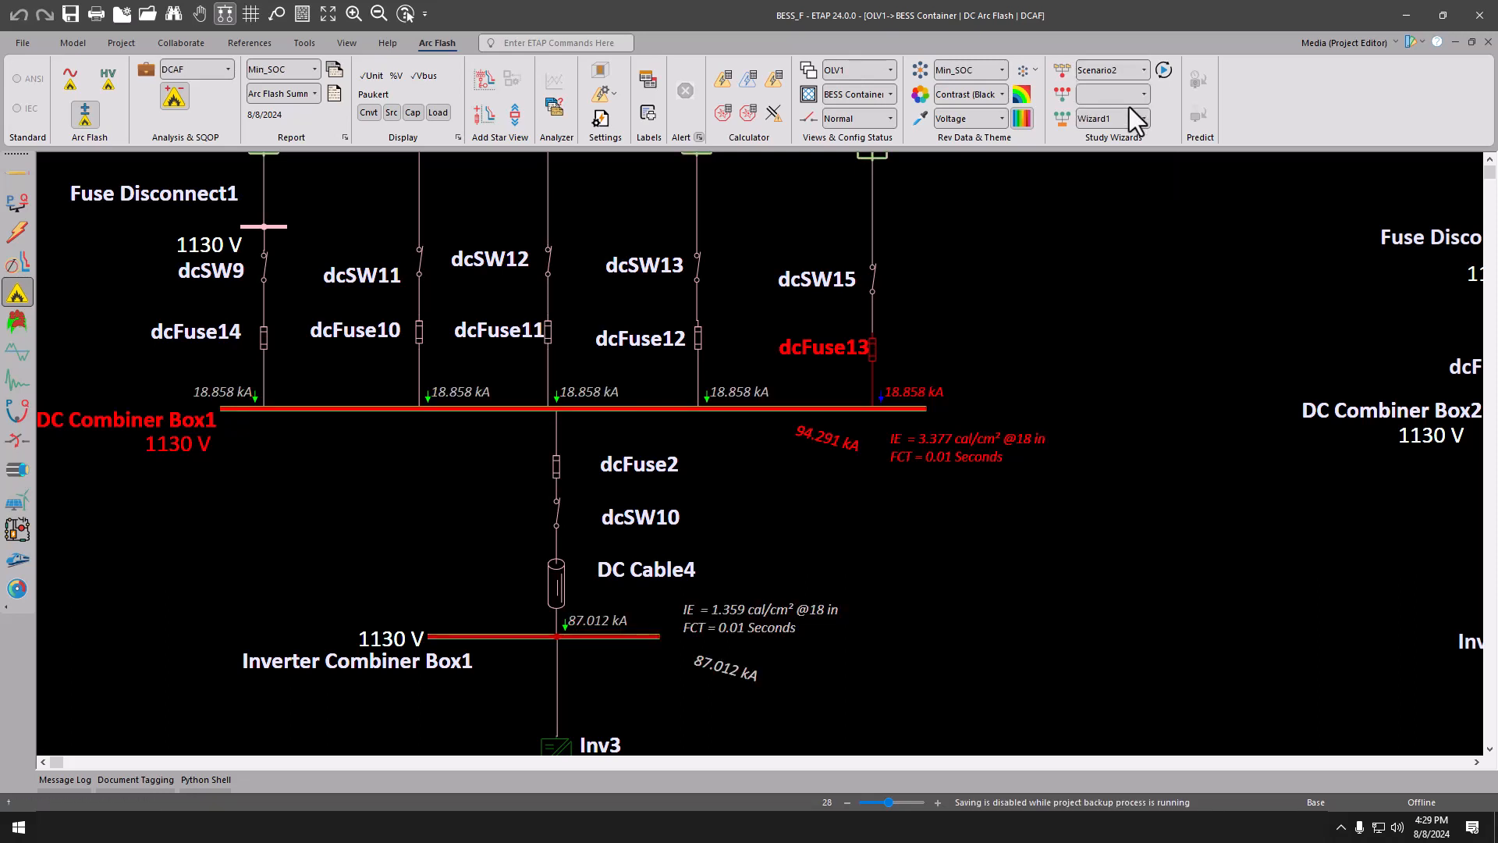
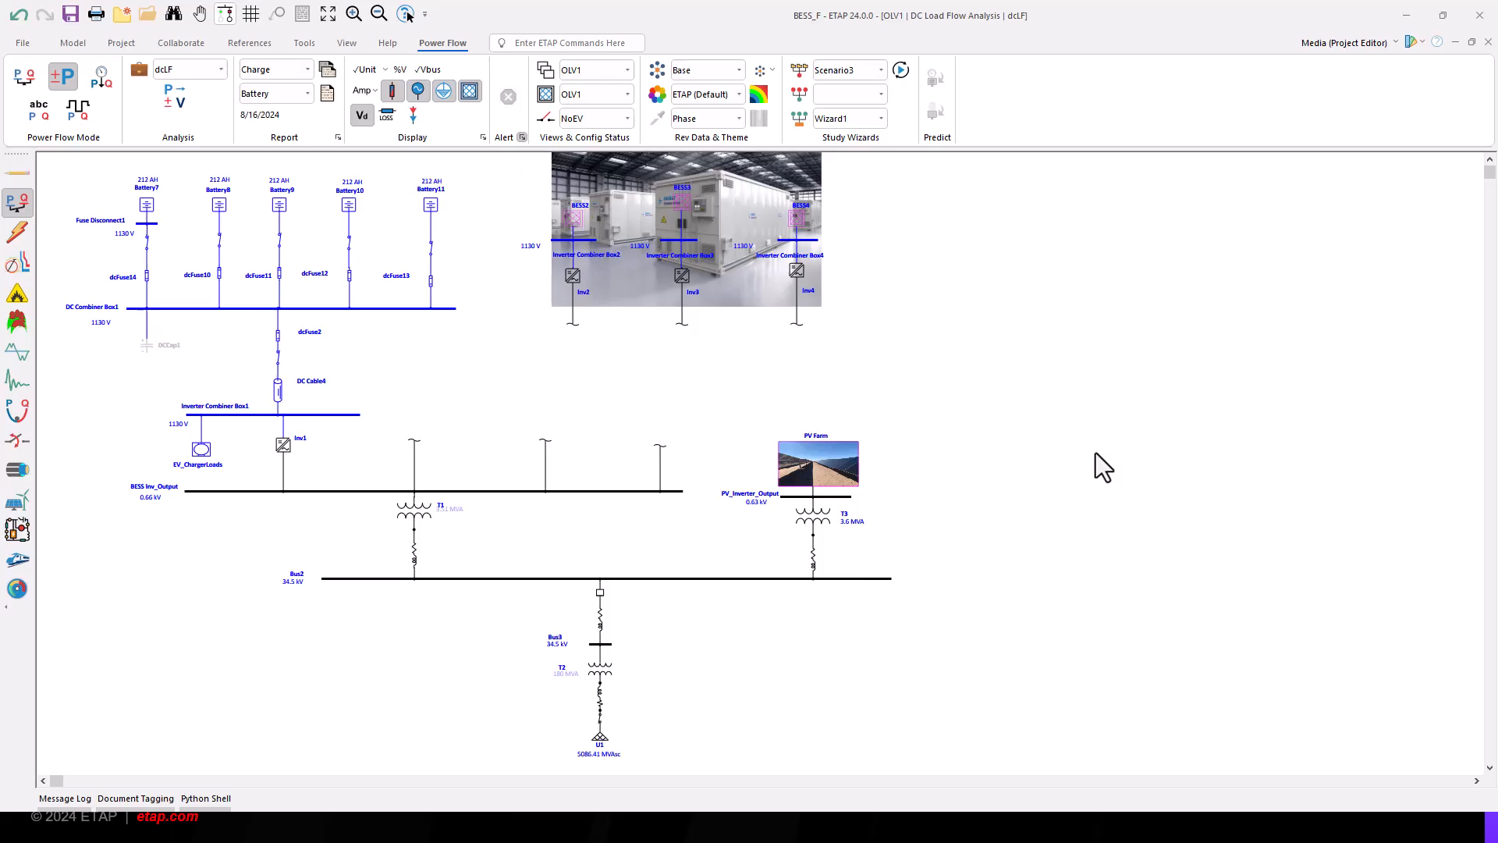
Check the nominal voltage of Inverter Combiner Box1 in the DC load flow diagram and close its editor without changes
left_click(323, 415)
double_click(329, 416)
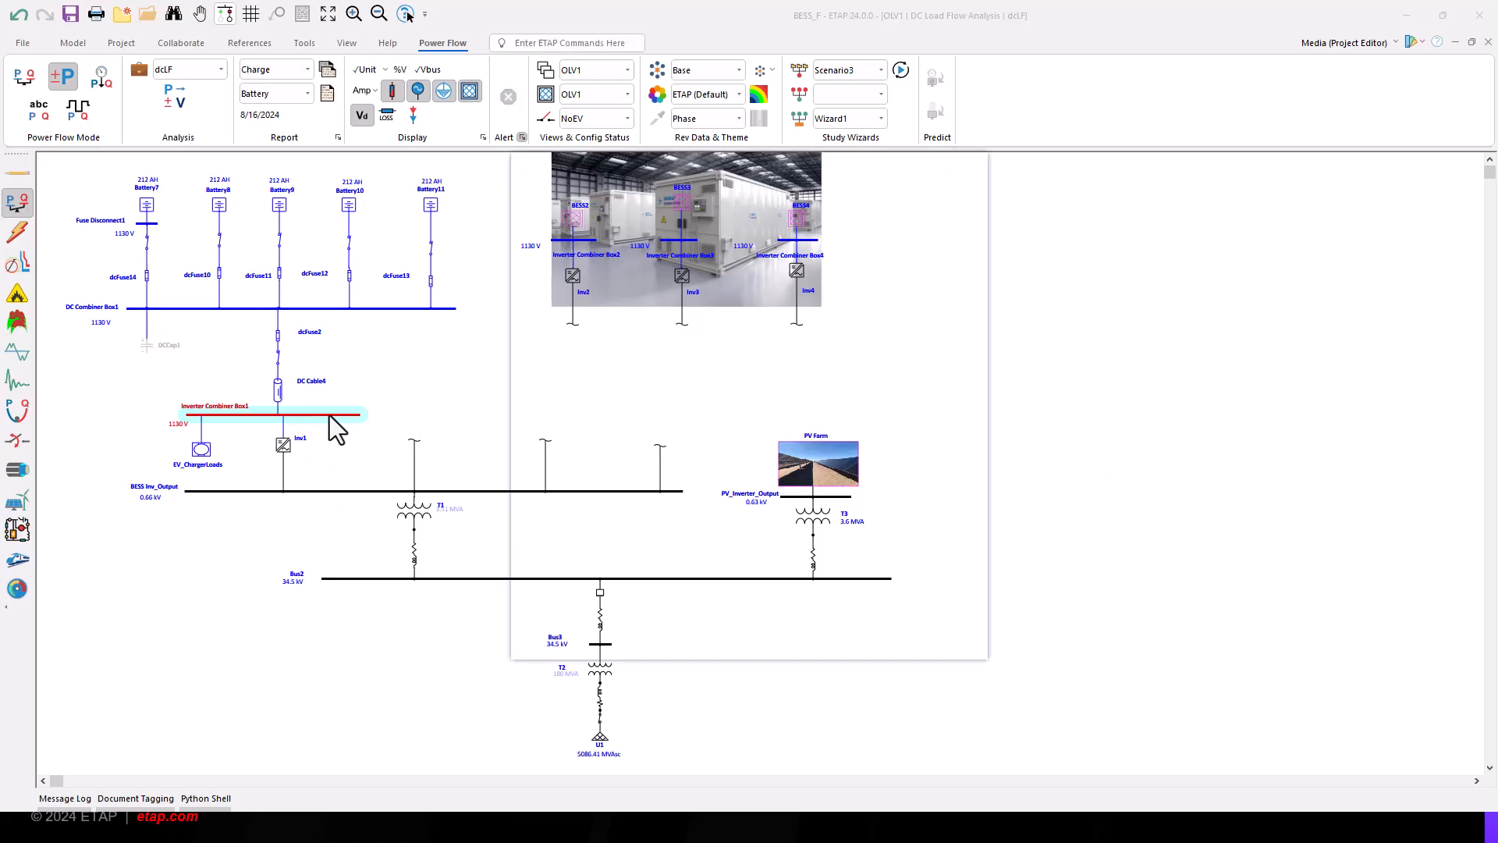
left_click(682, 267)
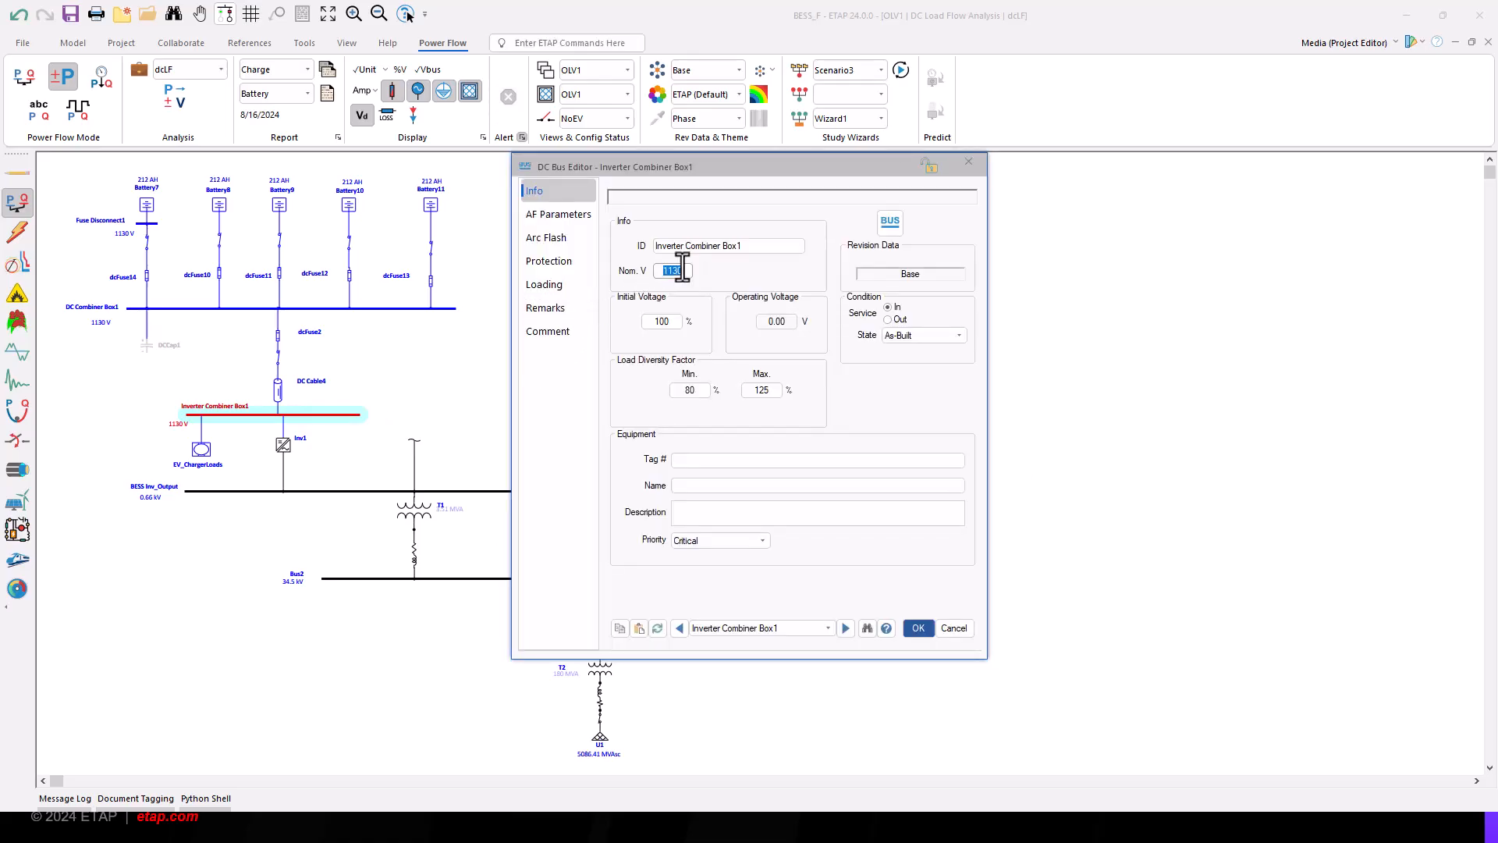
left_click(964, 630)
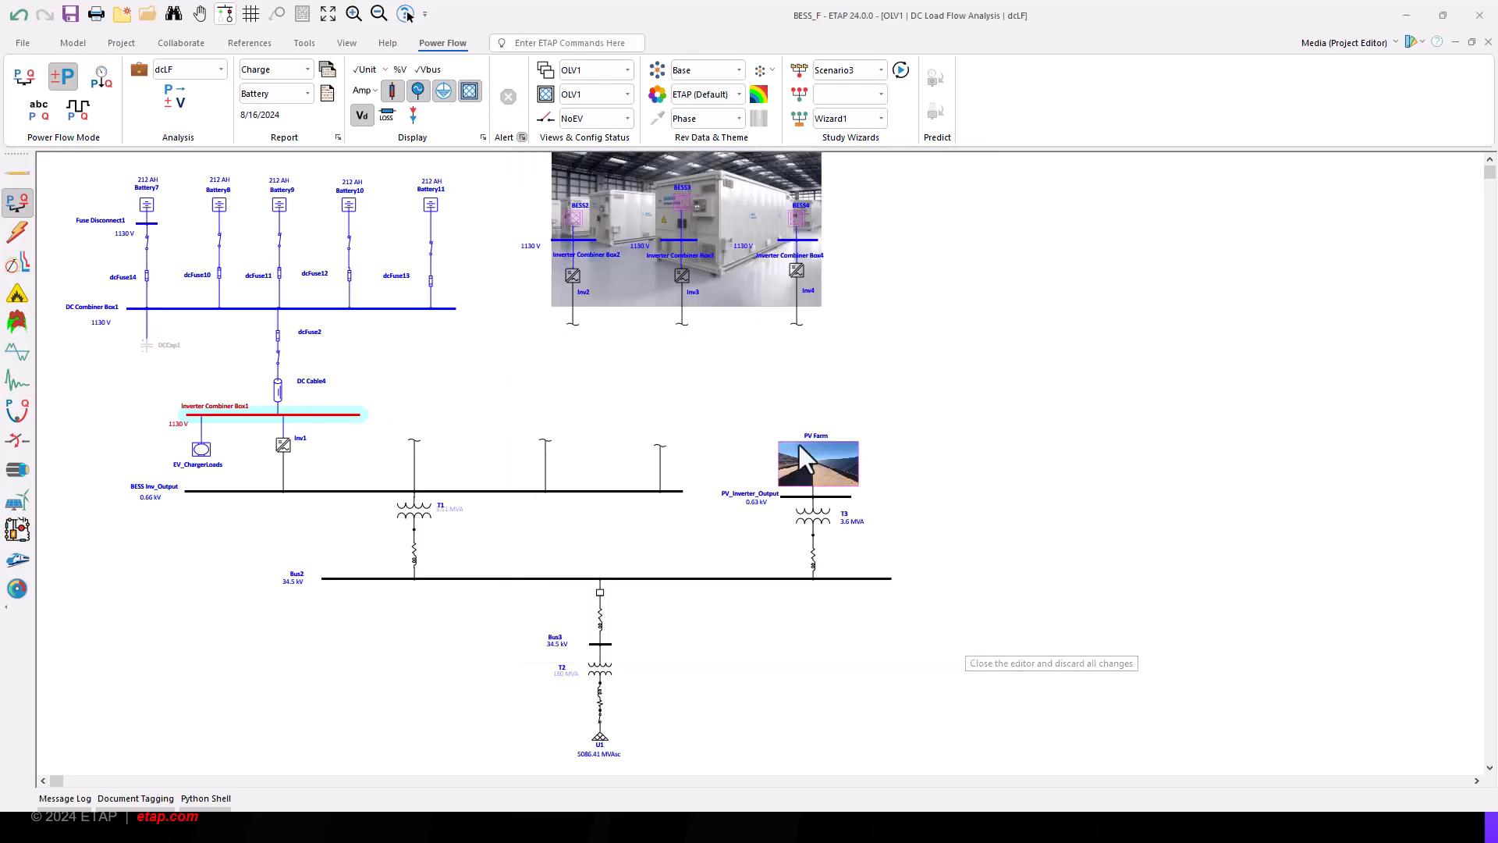
Check the critical and marginal voltage limits in the dcLF study case and close it without changes
left_click(140, 78)
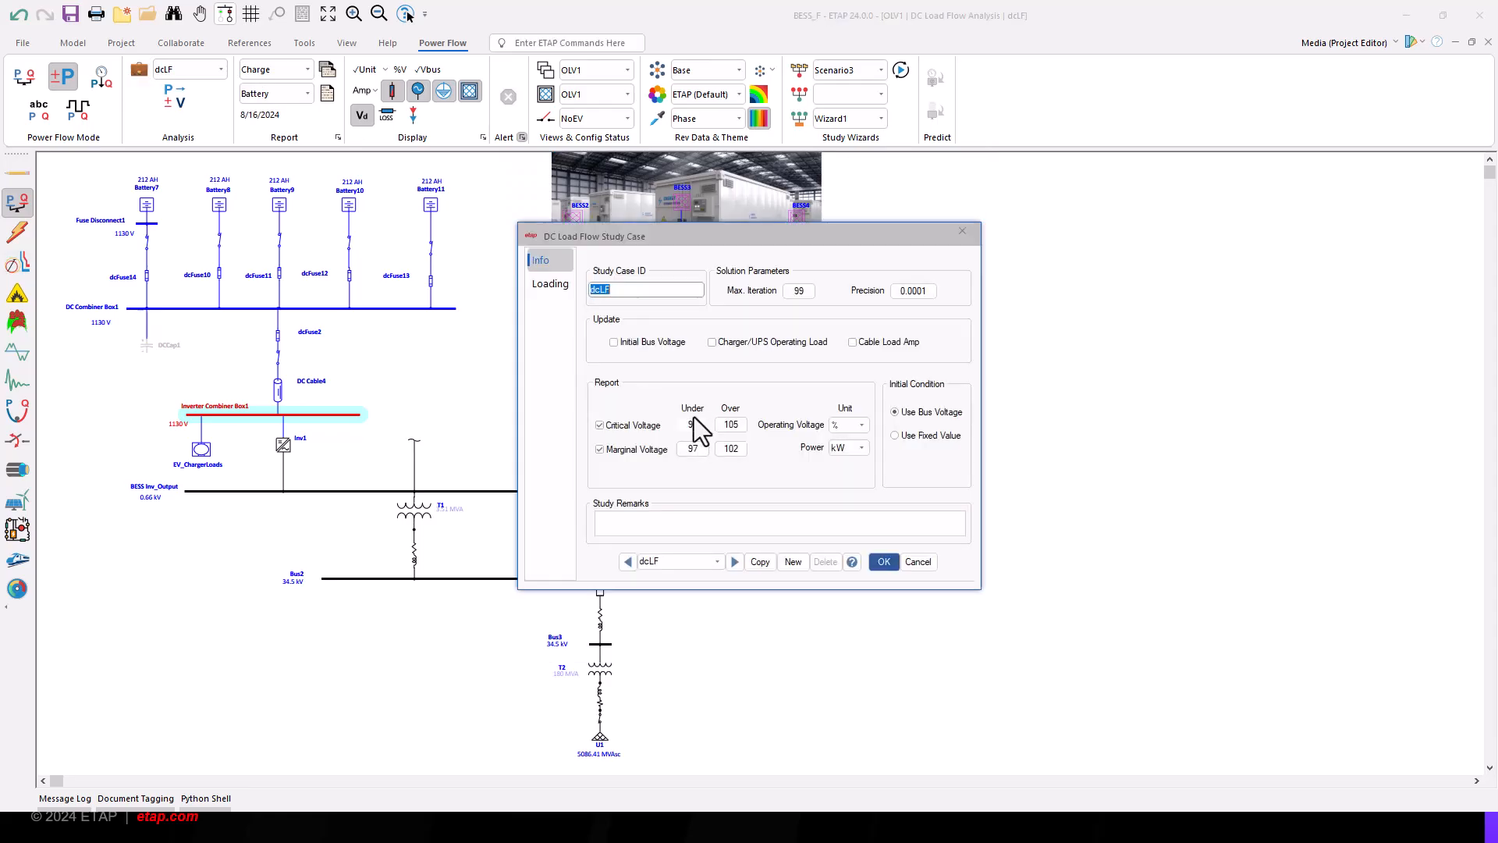
left_click(697, 425)
left_click(703, 450)
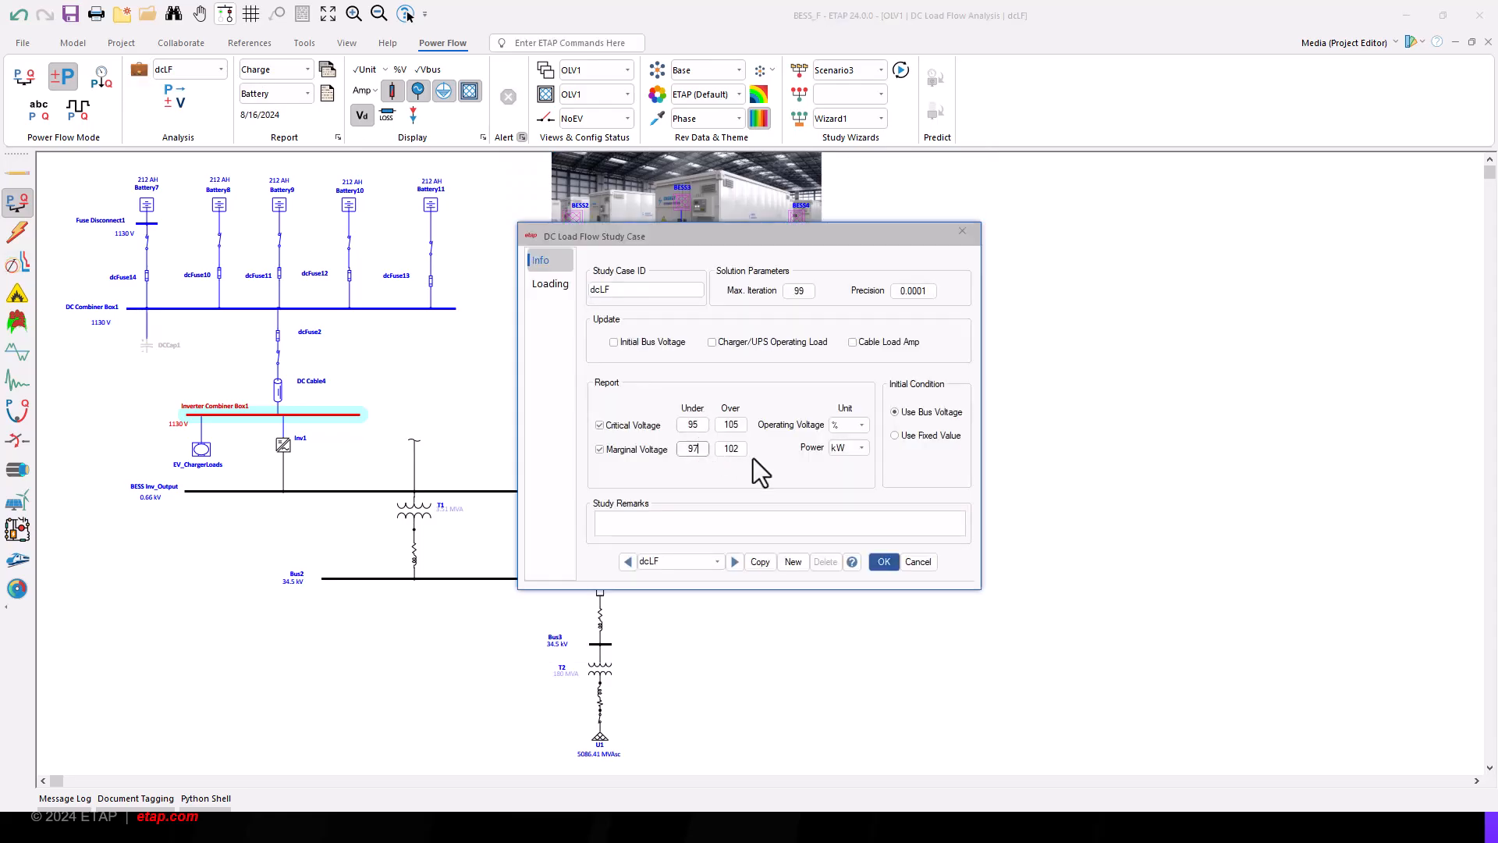
left_click(920, 562)
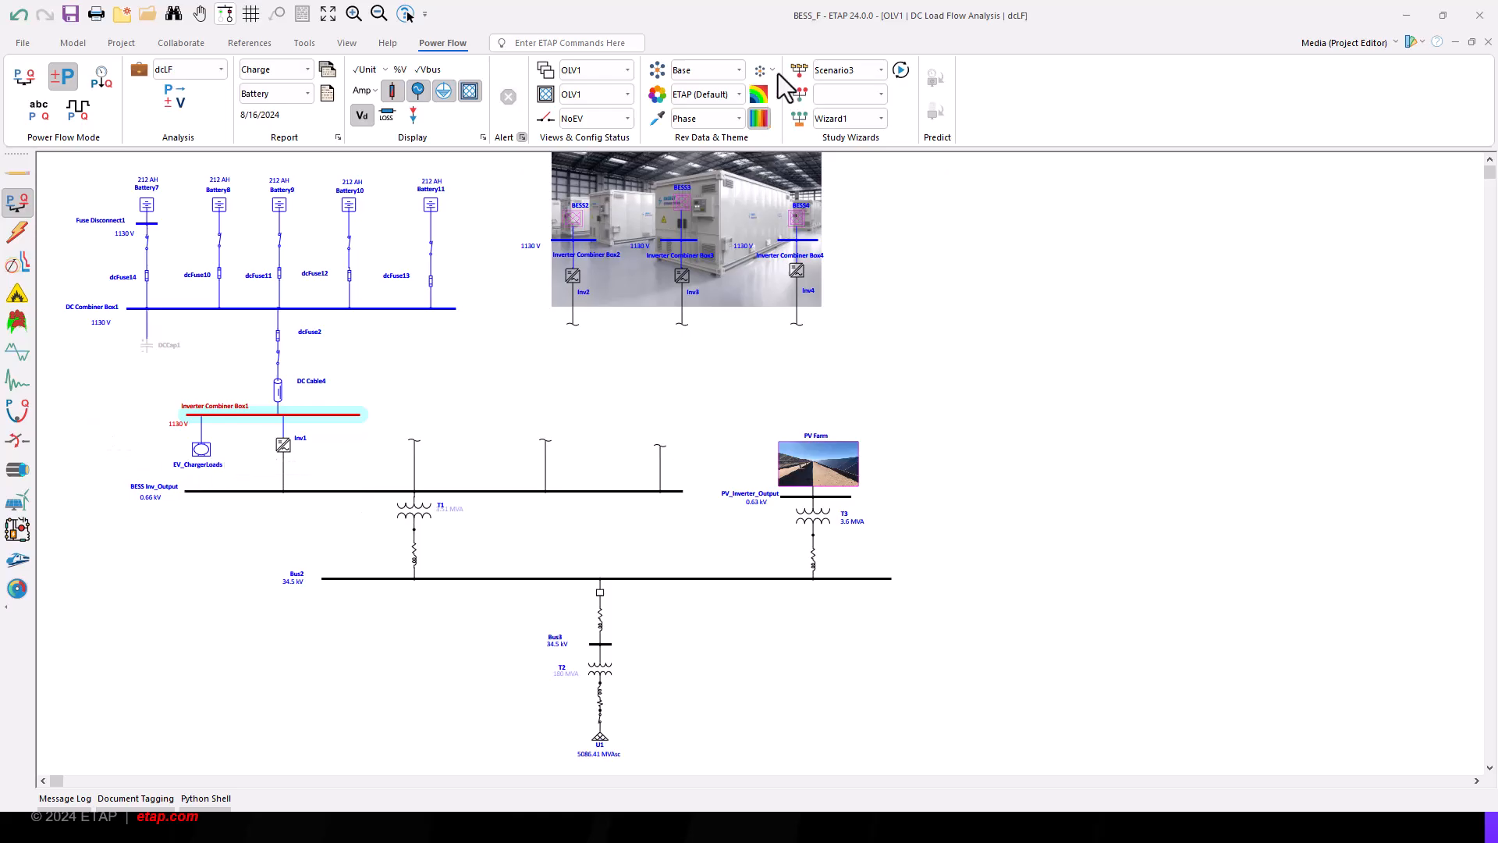
Read the Scenario3 parameters and remarks in the Scenario Wizard, then close it
left_click(807, 72)
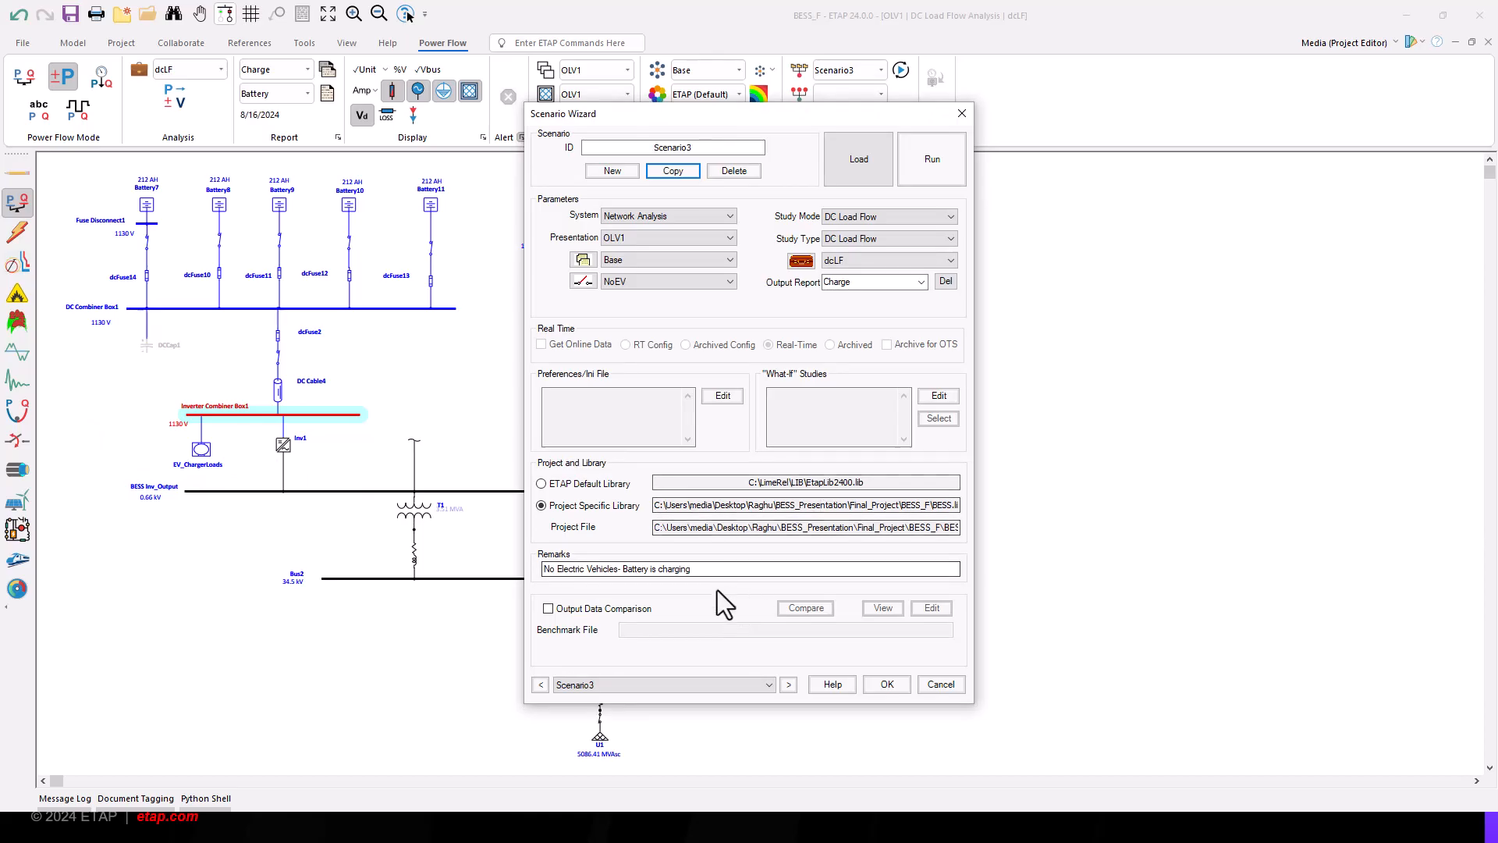
left_click(713, 570)
left_click_drag(713, 572, 518, 572)
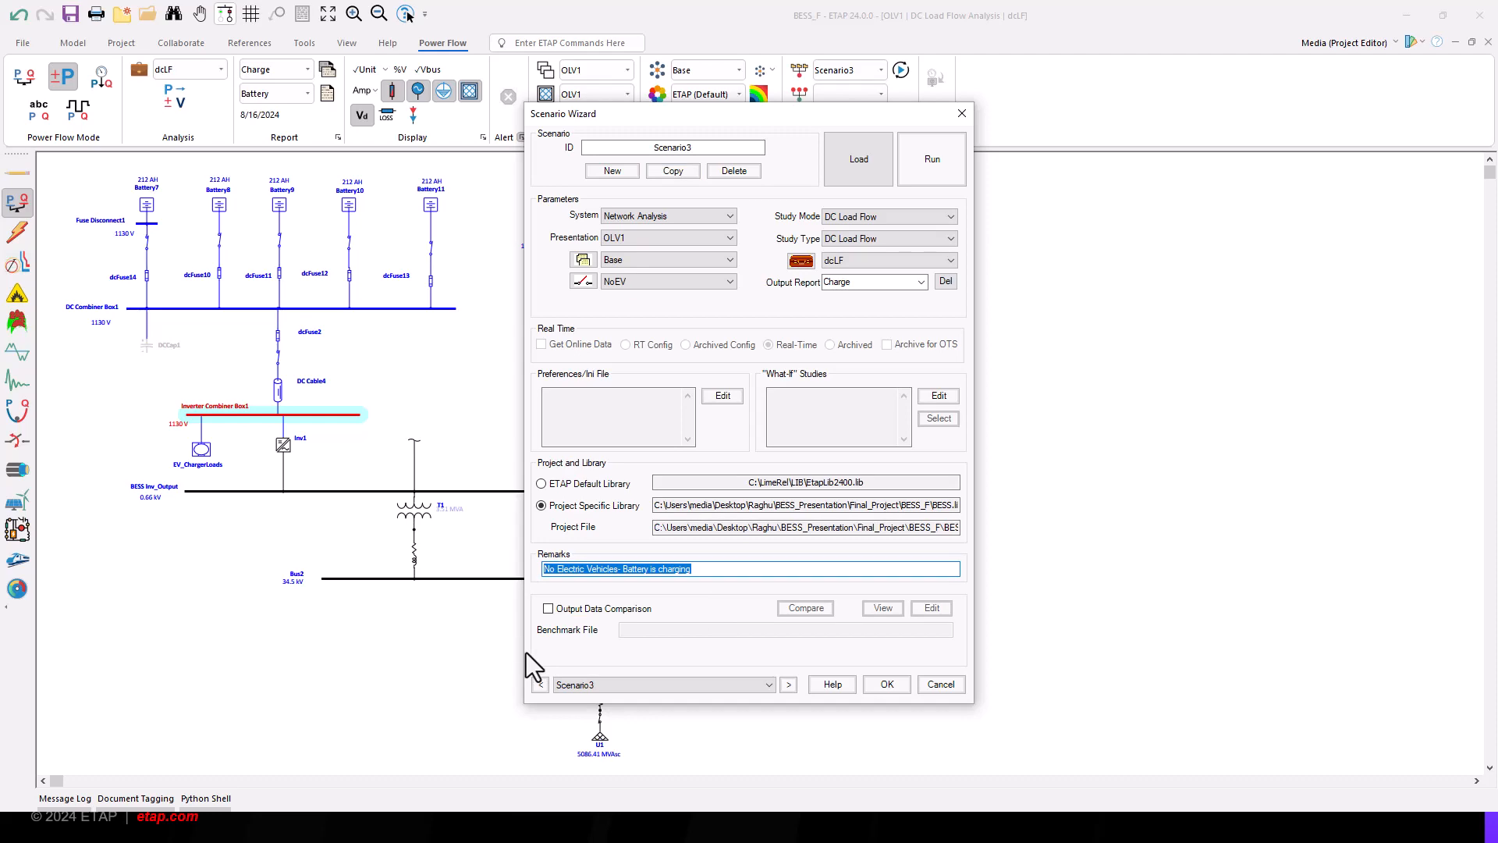
left_click(896, 691)
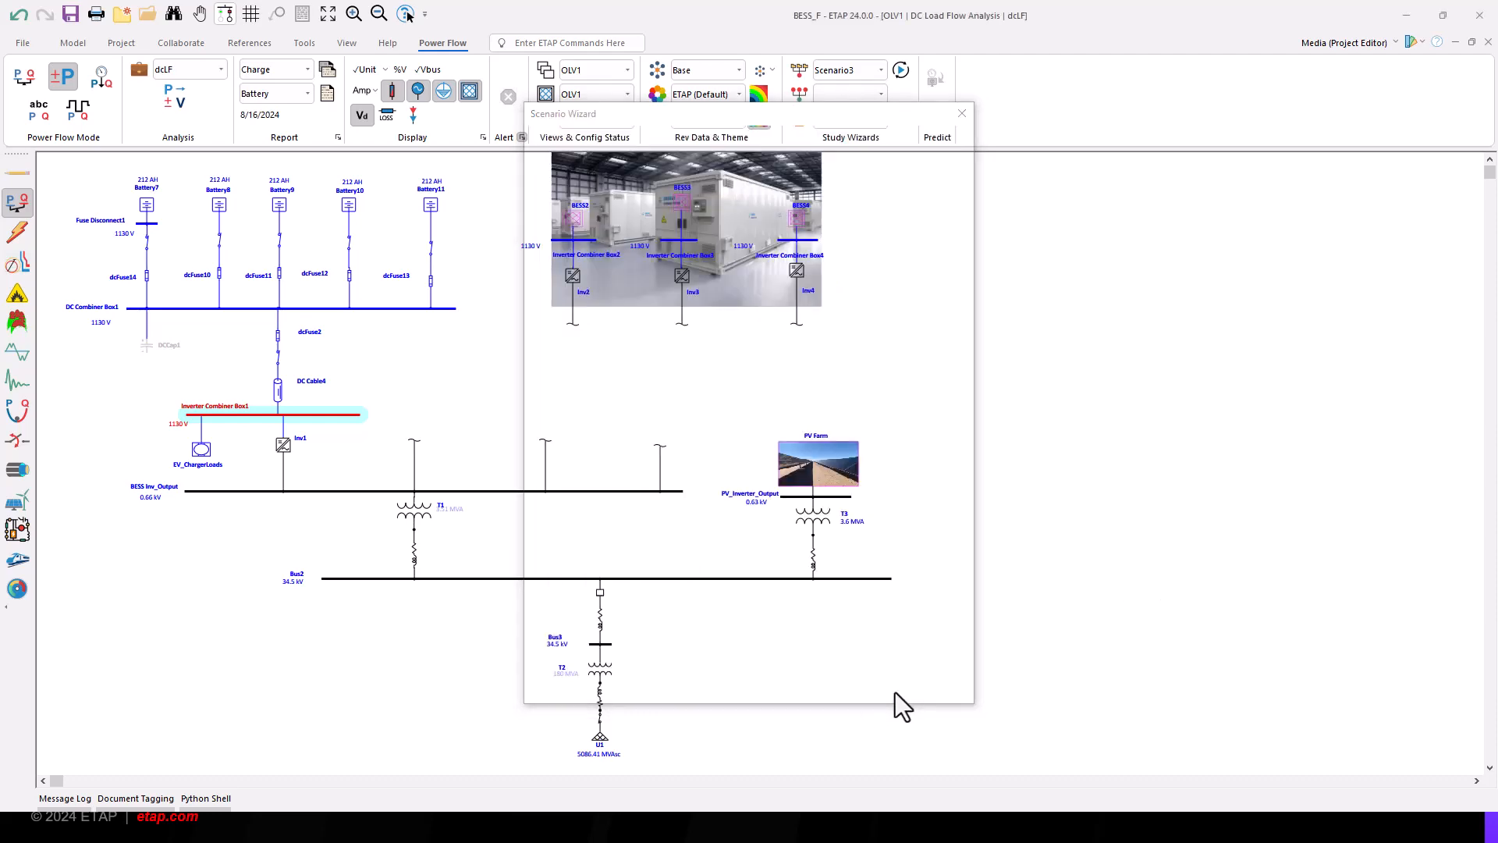
Review Battery7's BMS charge and discharge logic, including the controlling bus and voltage thresholds, then close its editor
double_click(142, 203)
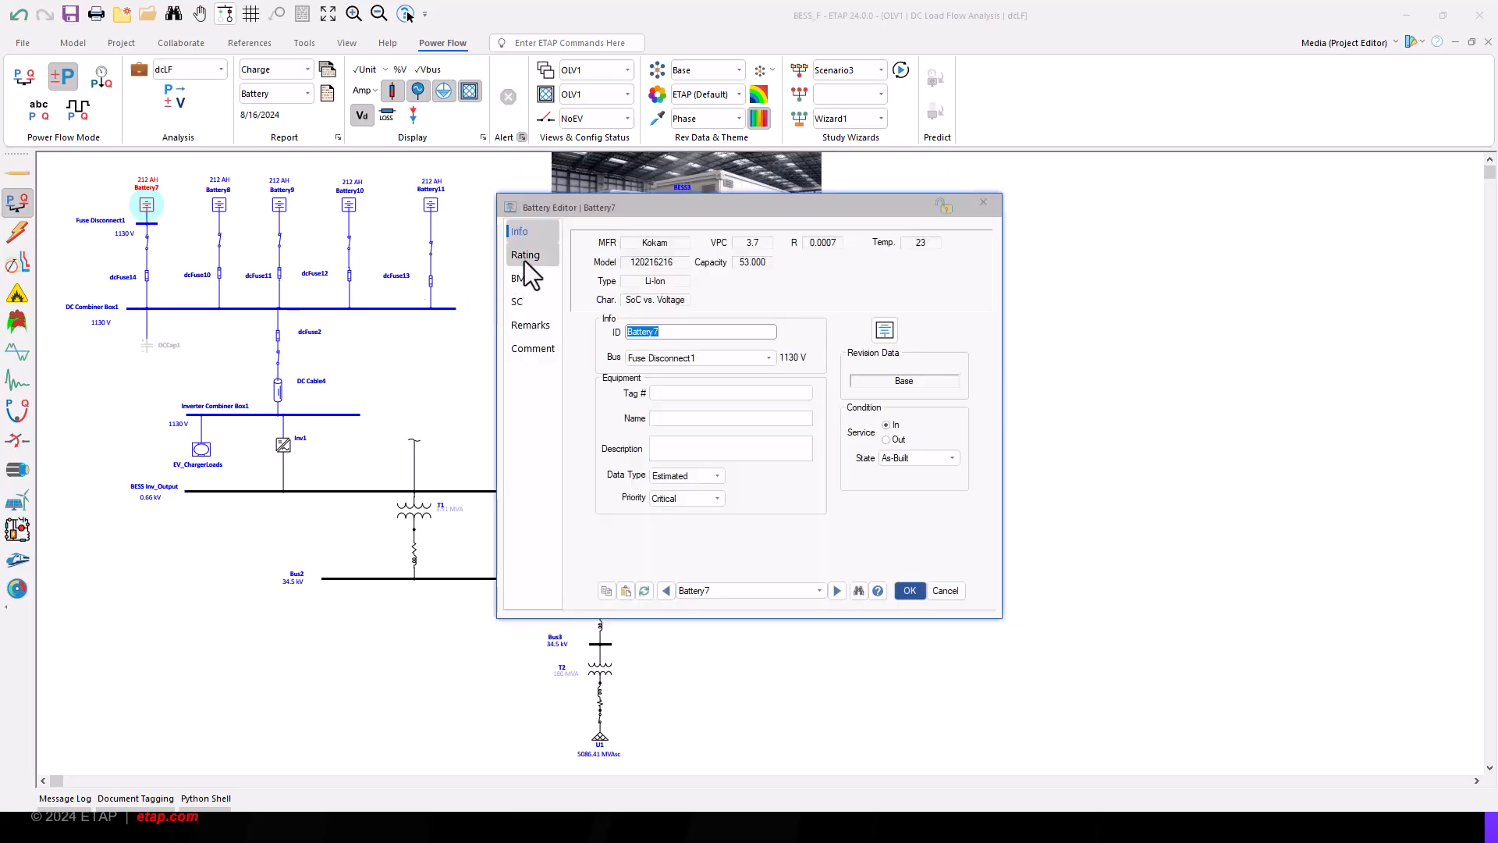
left_click(523, 278)
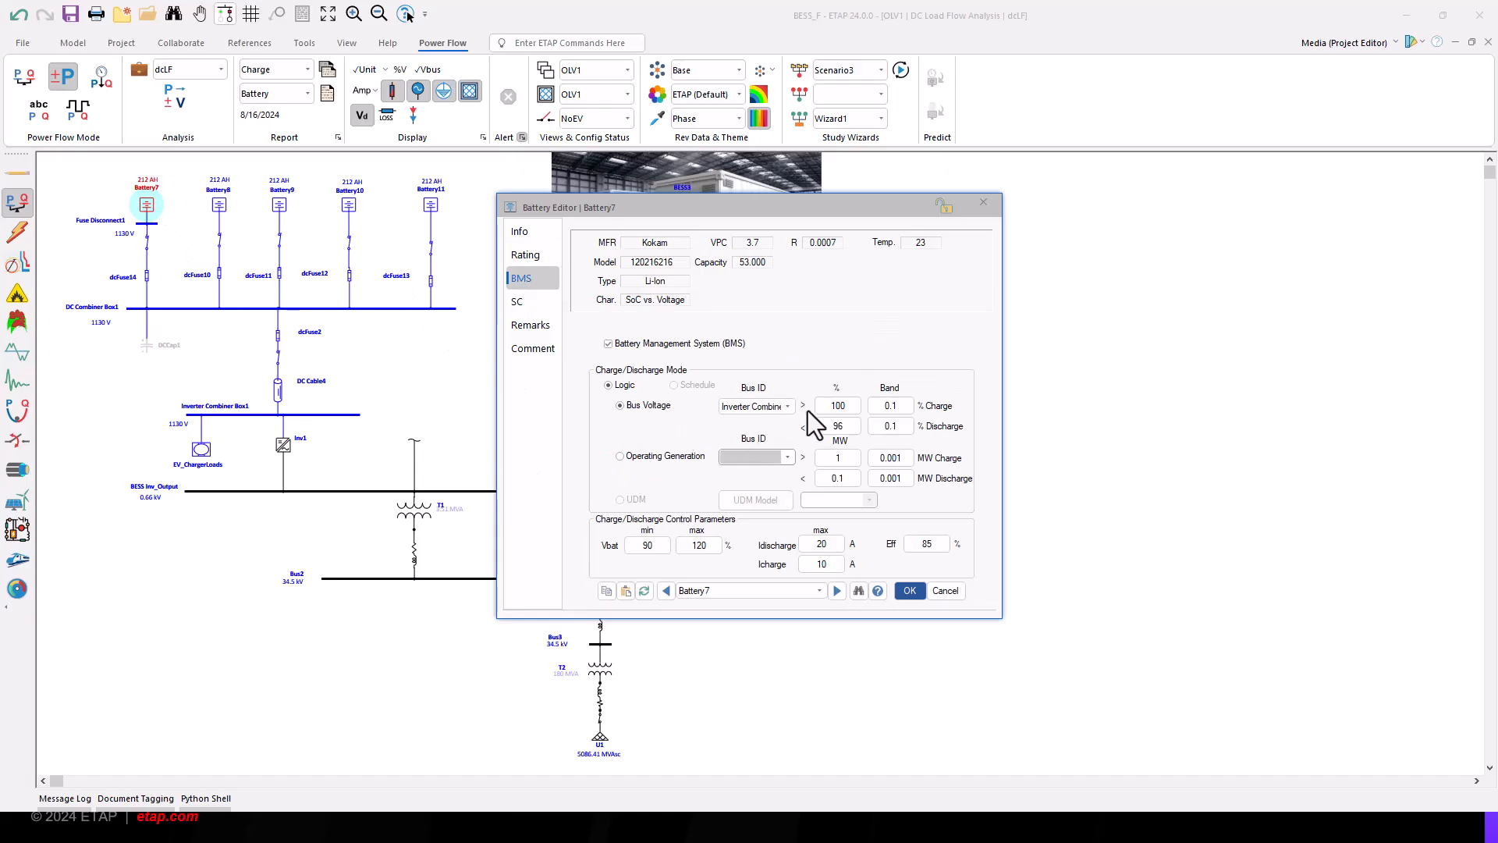
left_click(786, 406)
left_click(787, 406)
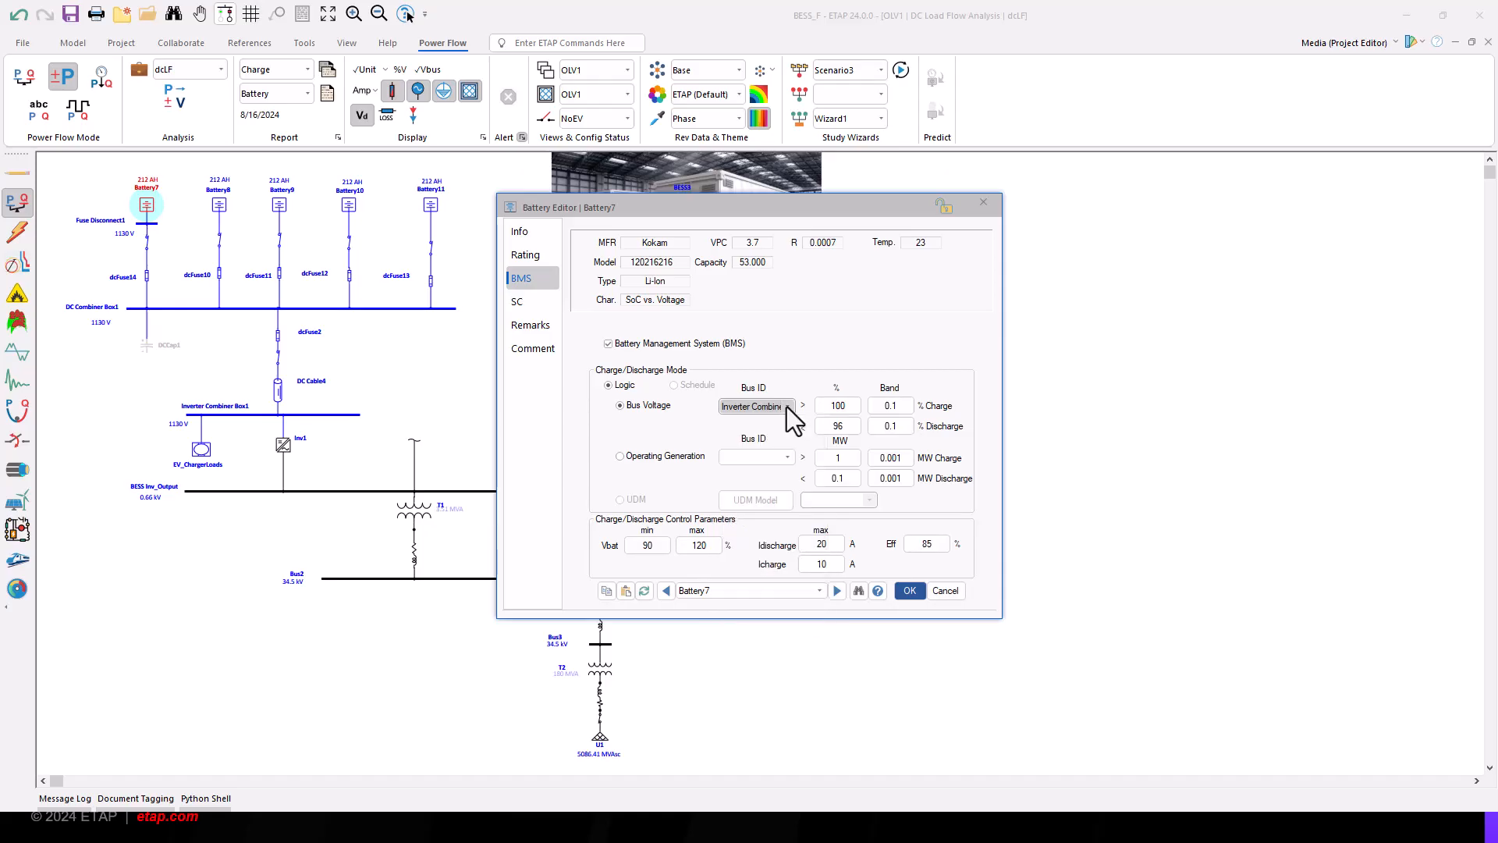
left_click(836, 427)
left_click(910, 595)
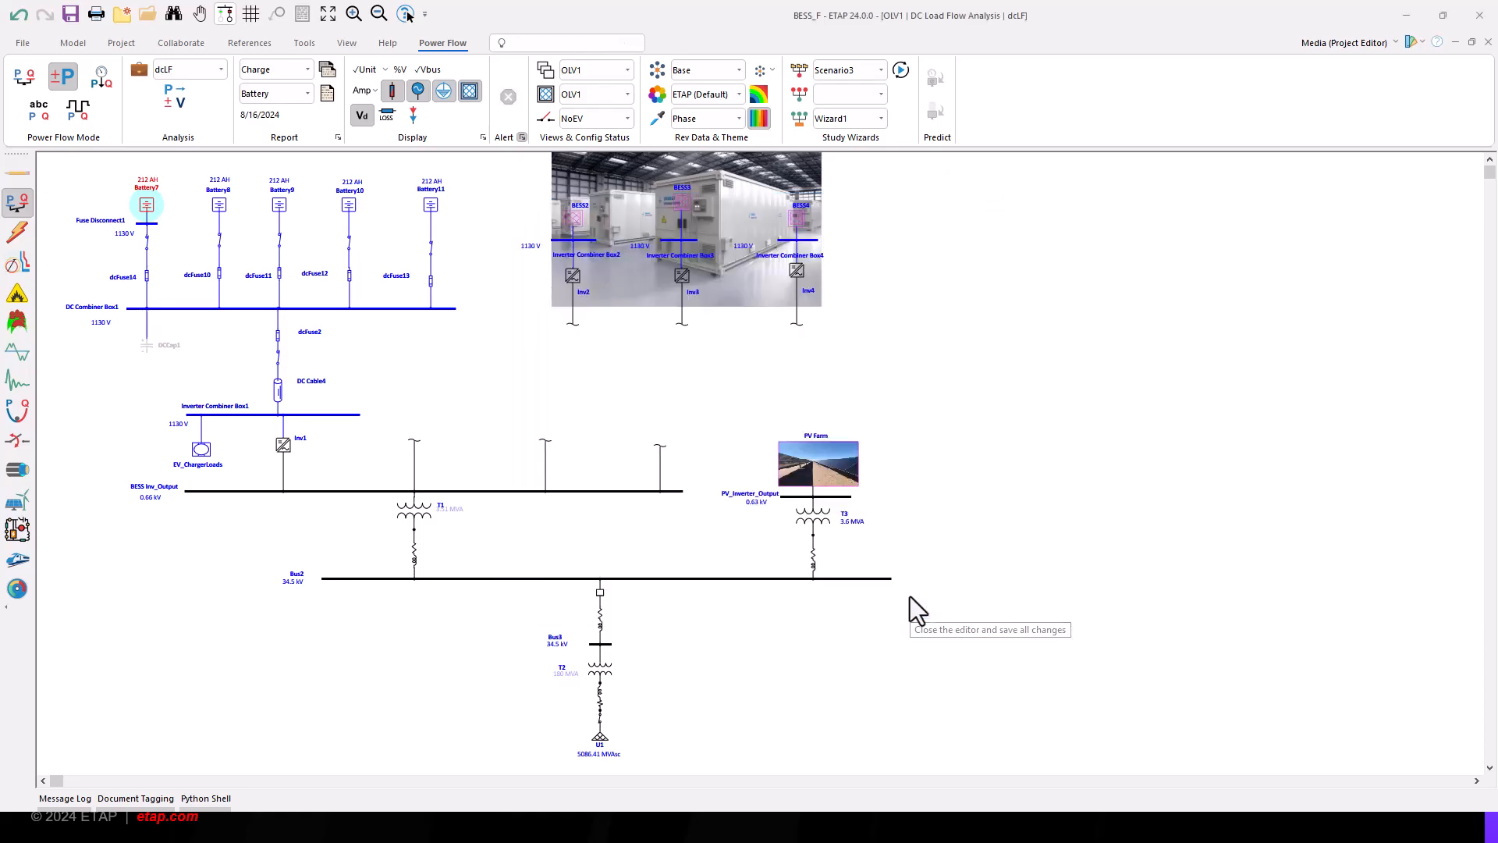
Check the fuse states in the EV_ChargerLoads network and run the Scenario3 DC load flow from the Scenario Wizard
double_click(201, 450)
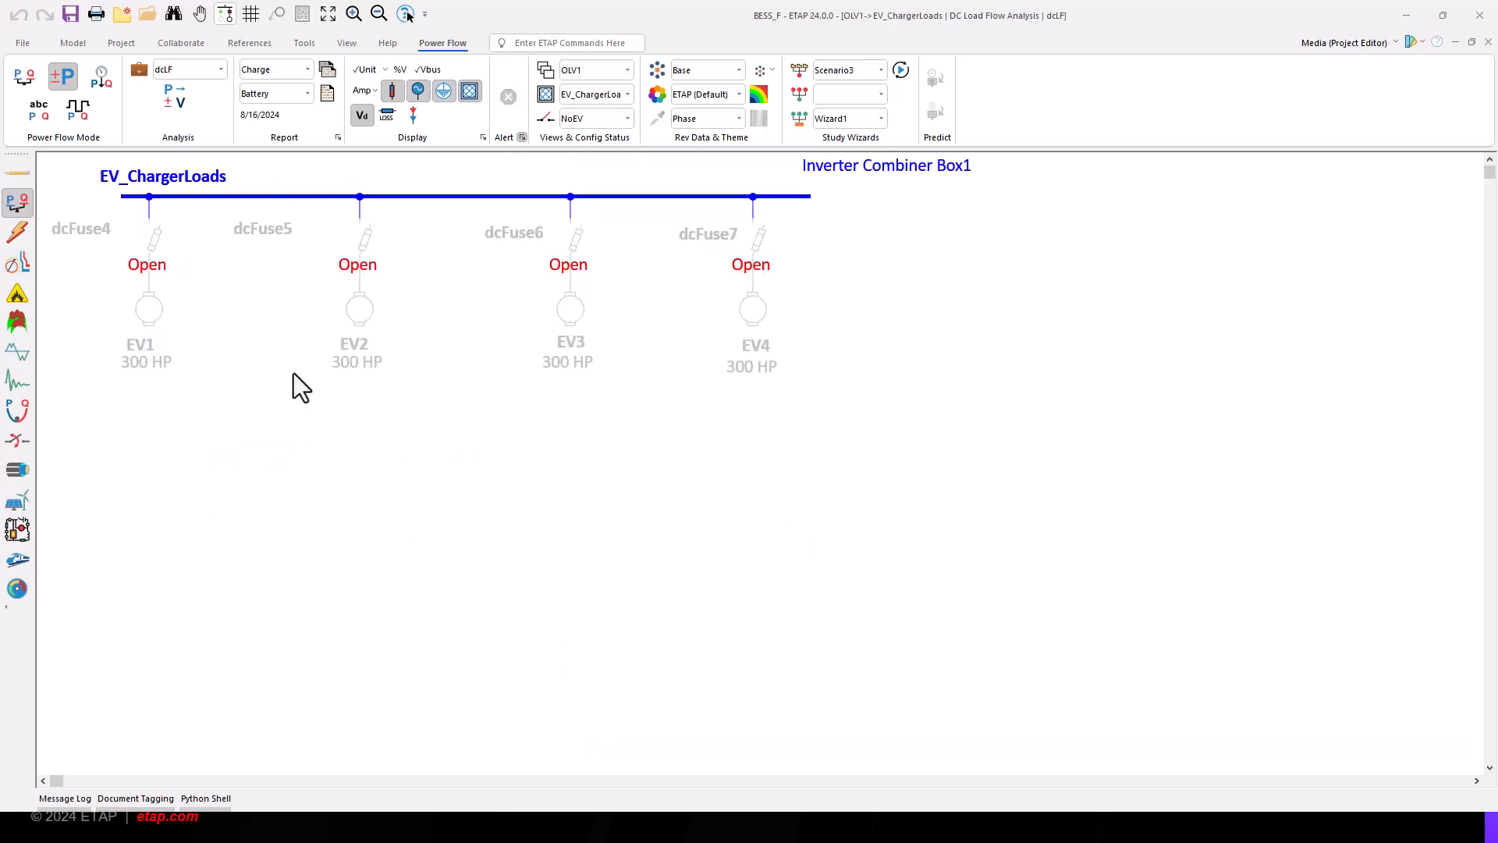
double_click(530, 193)
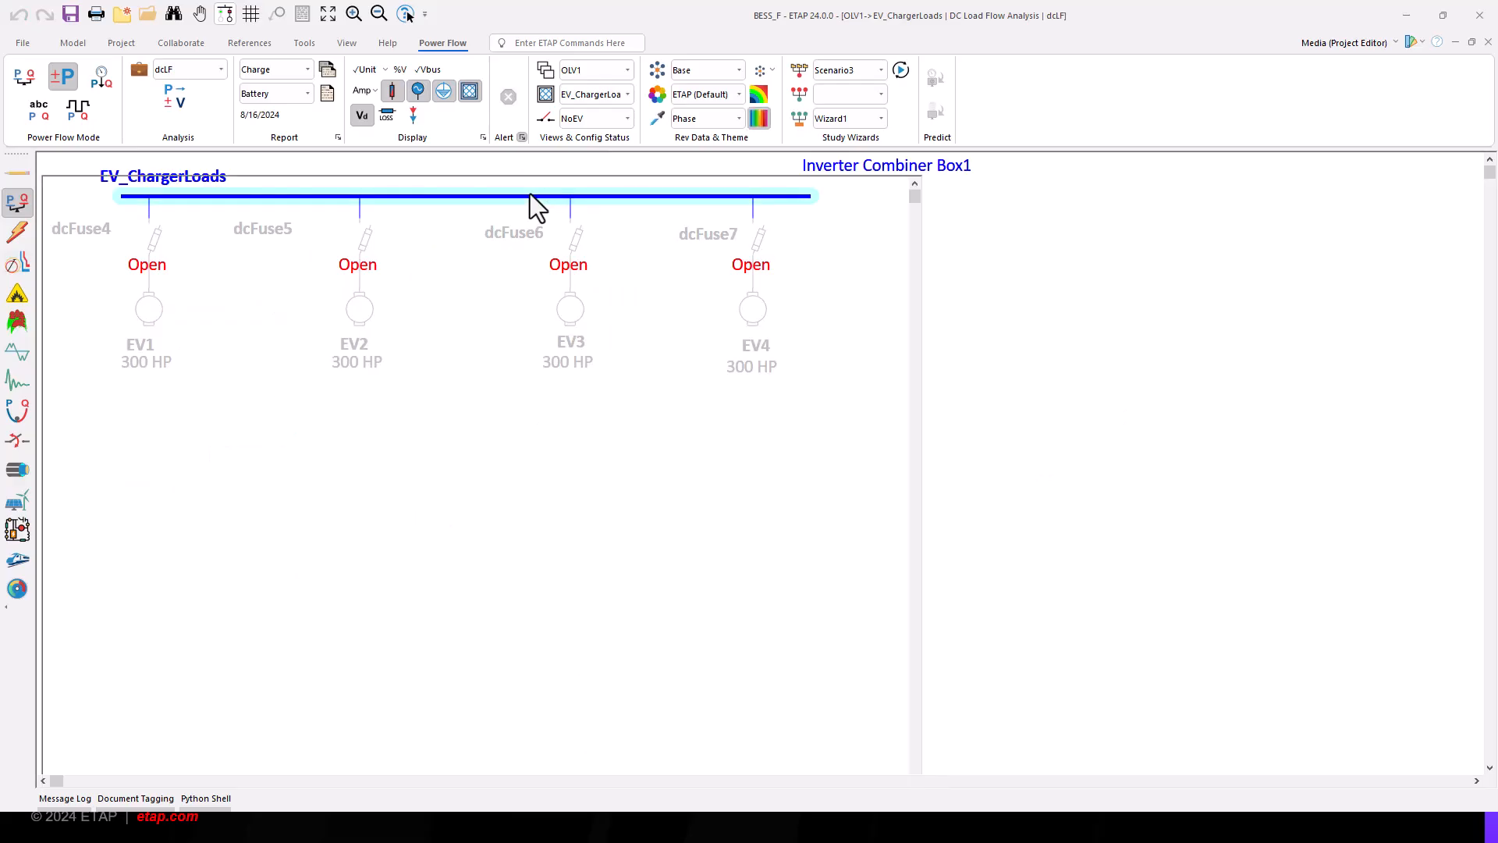
left_click(800, 72)
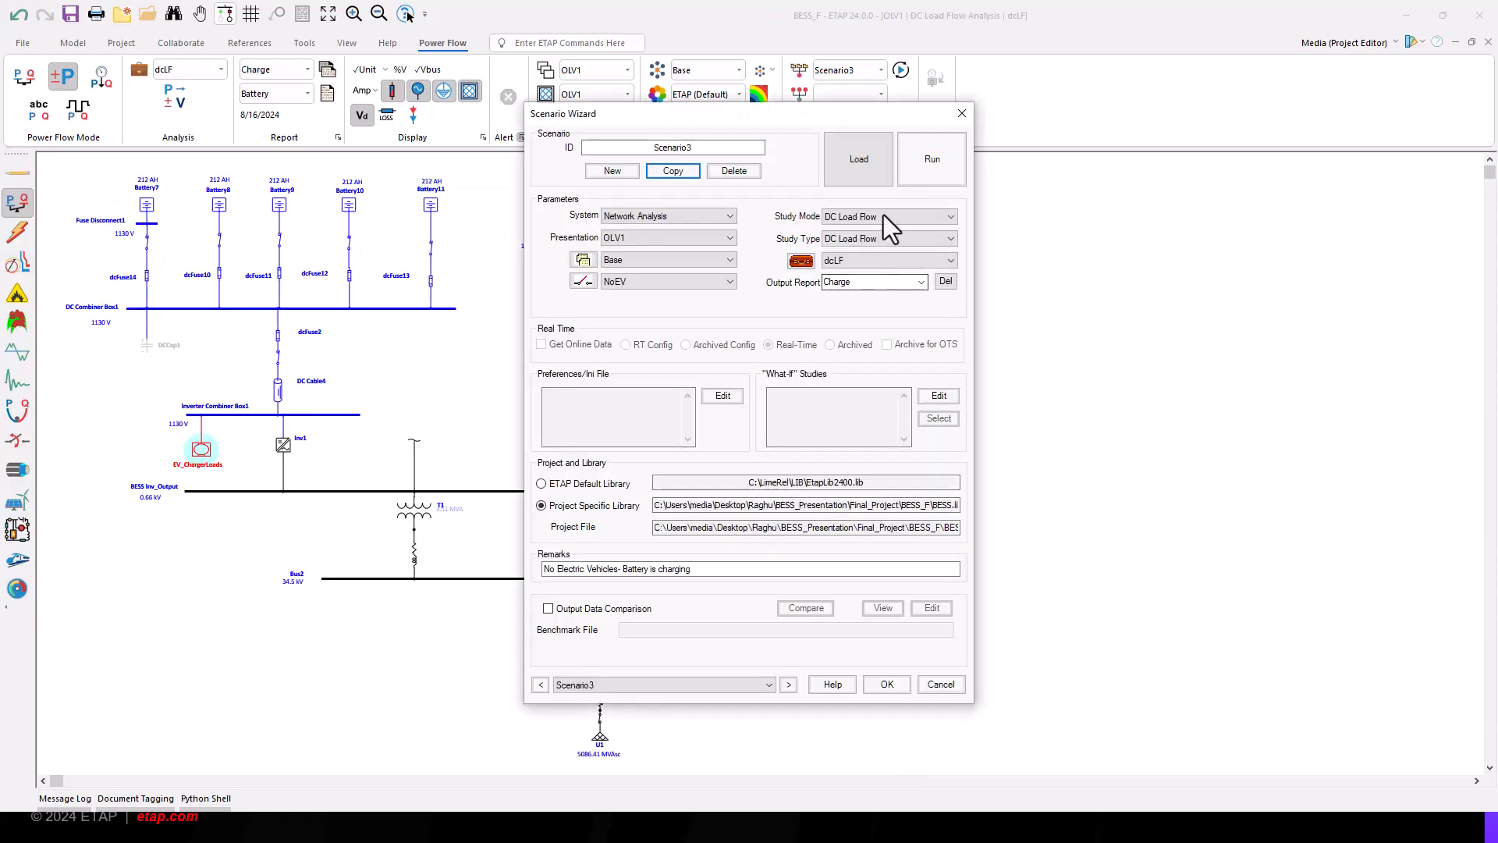
left_click(942, 180)
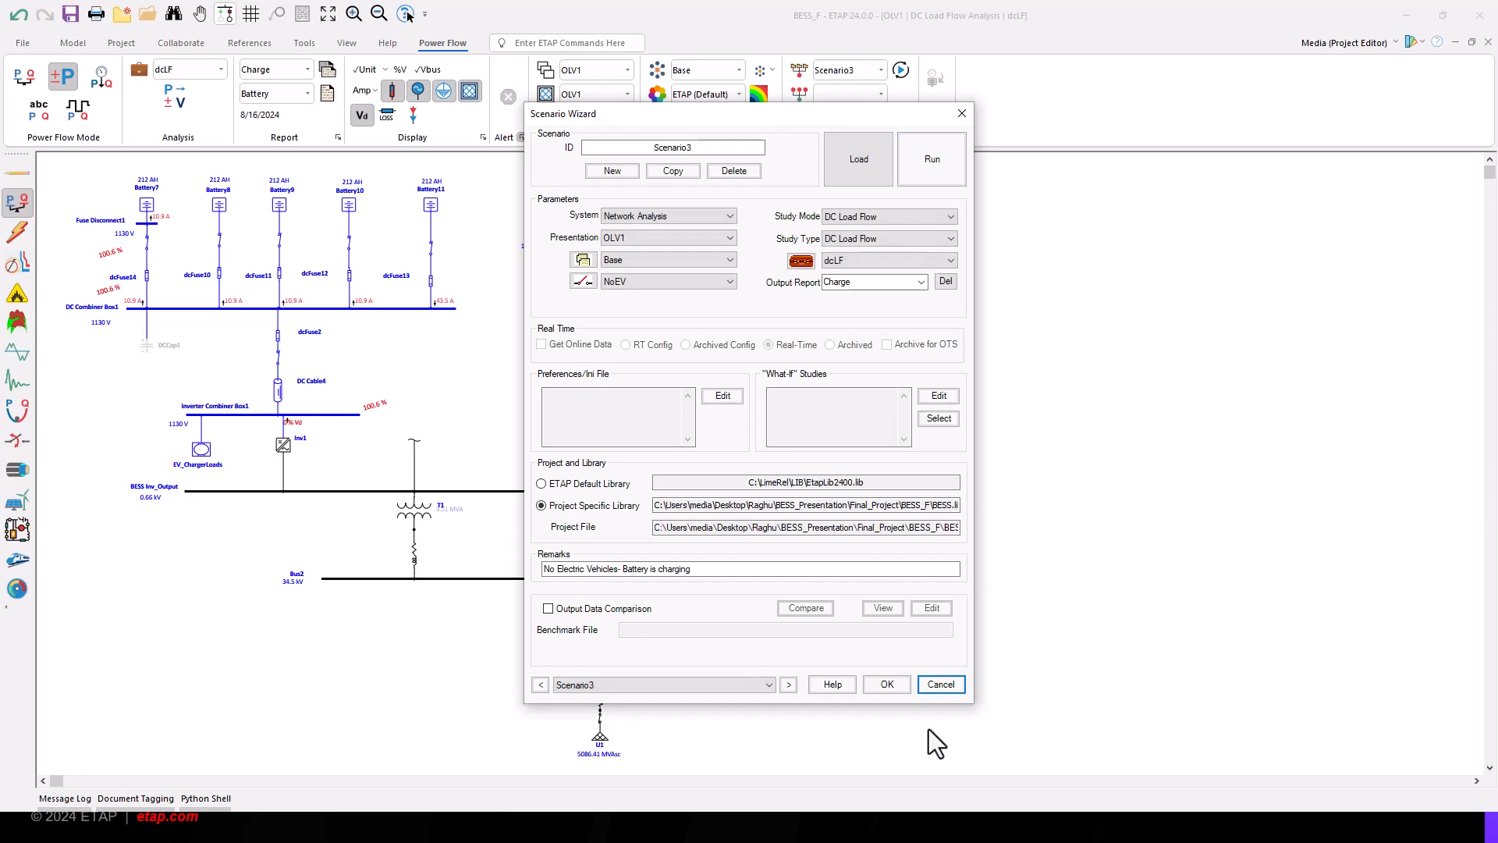
left_click(887, 685)
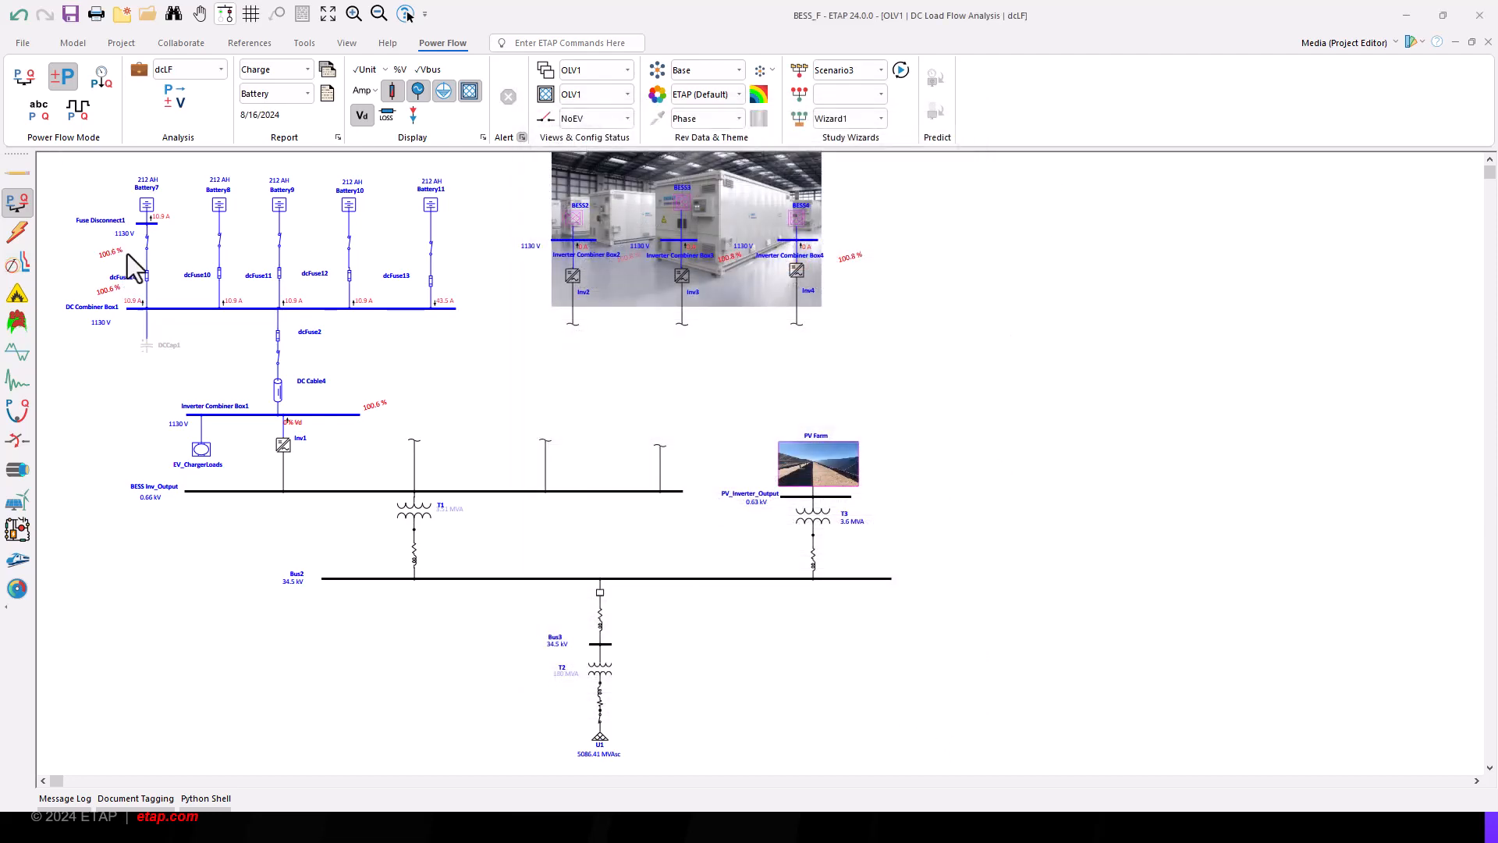
Examine the battery currents and the voltages at DC Combiner Box1 and Inverter Combiner Box1 for the charging case
scroll(129, 218, "up", 2)
scroll(135, 215, "up", 2)
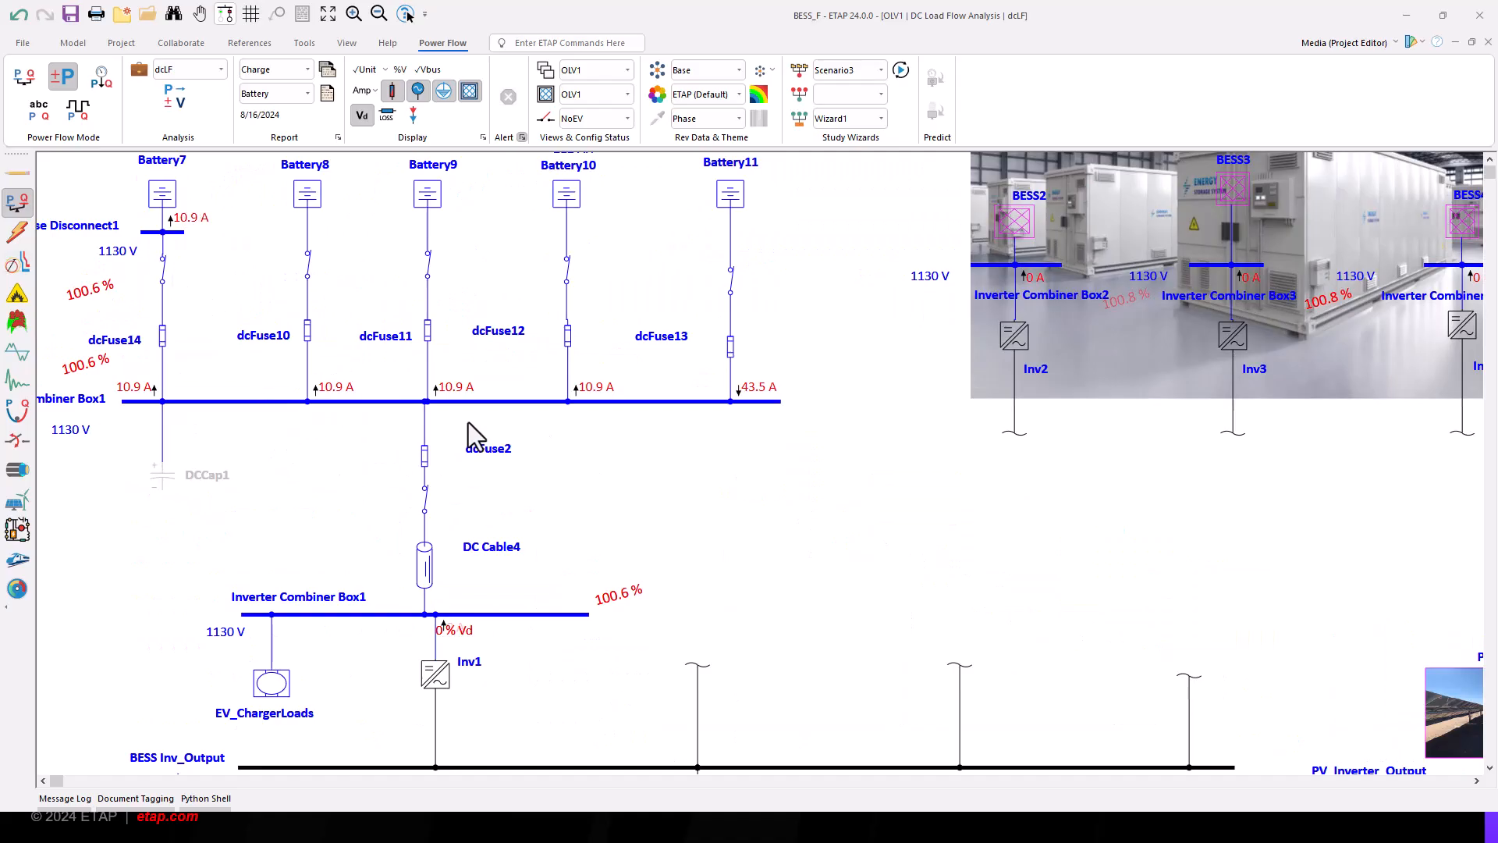
scroll(563, 529, "down", 1)
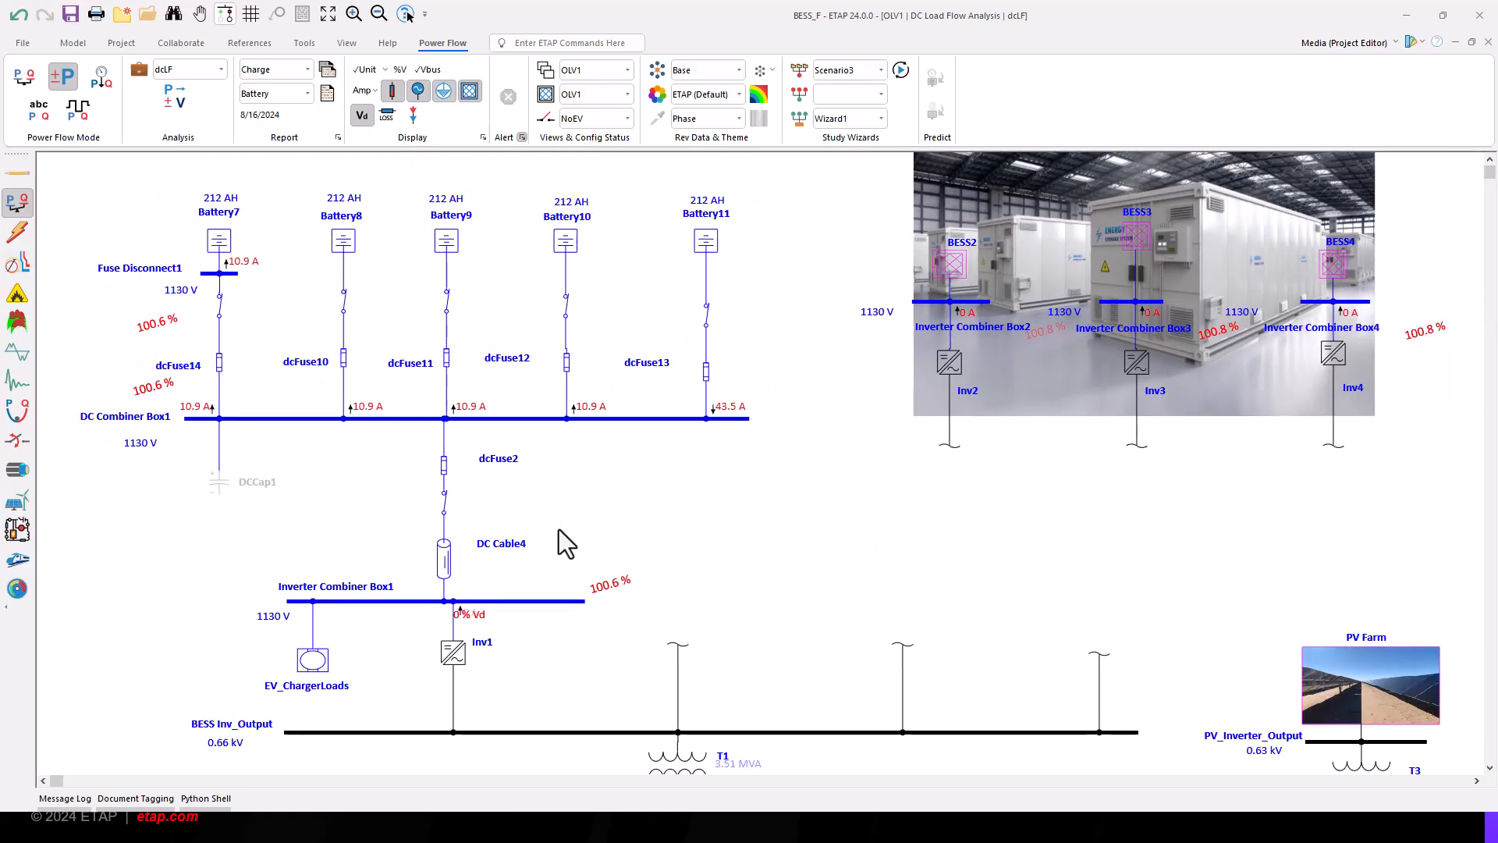
scroll(559, 529, "down", 1)
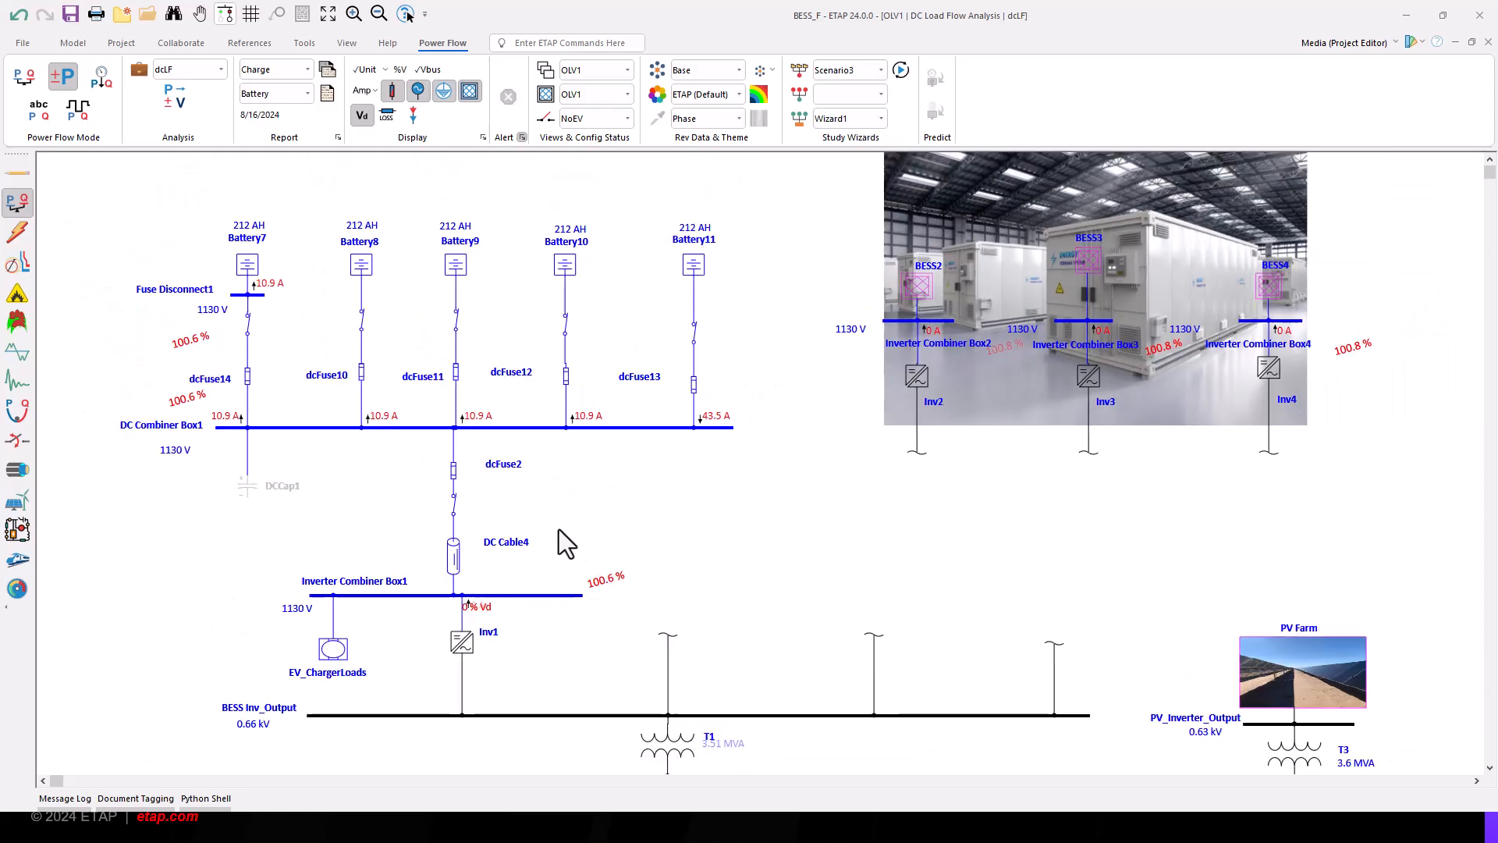
left_click_drag(756, 580, 713, 478)
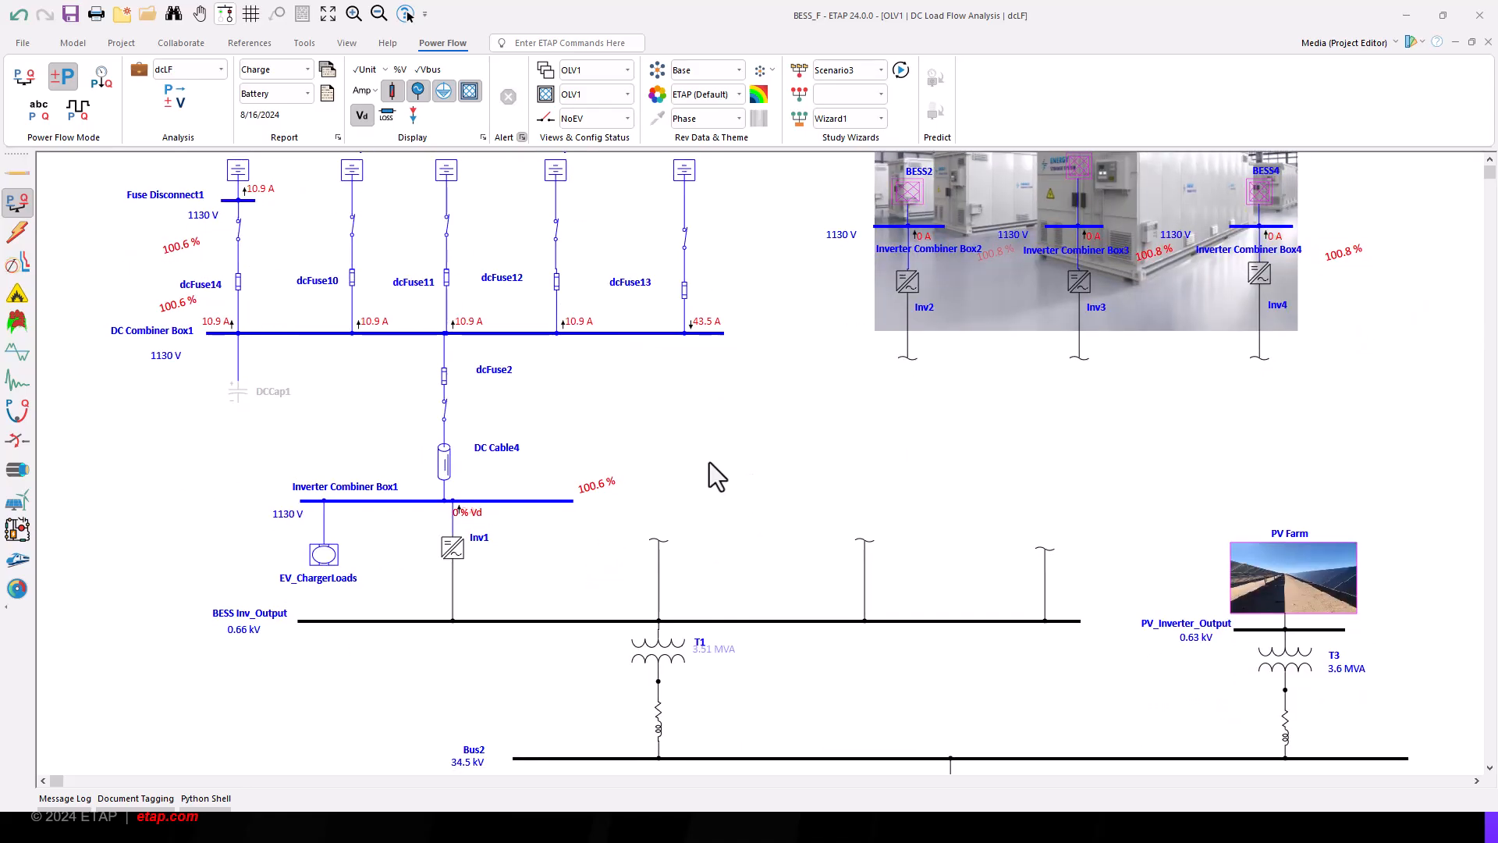
Load Scenario4 with the Discharge revision and the EV_ON configuration from the Scenario Wizard
left_click(844, 71)
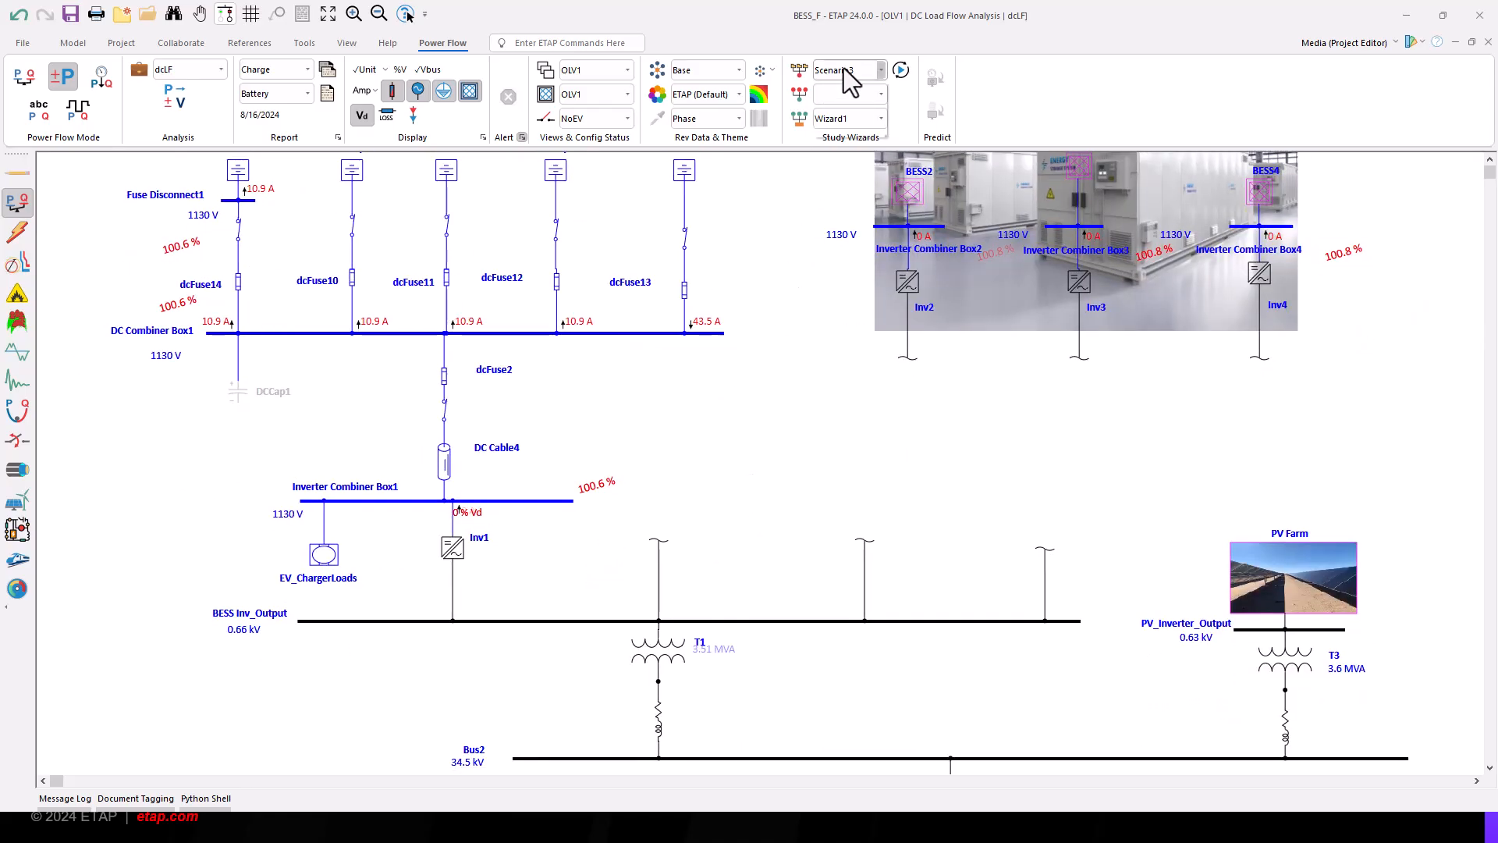
left_click(802, 73)
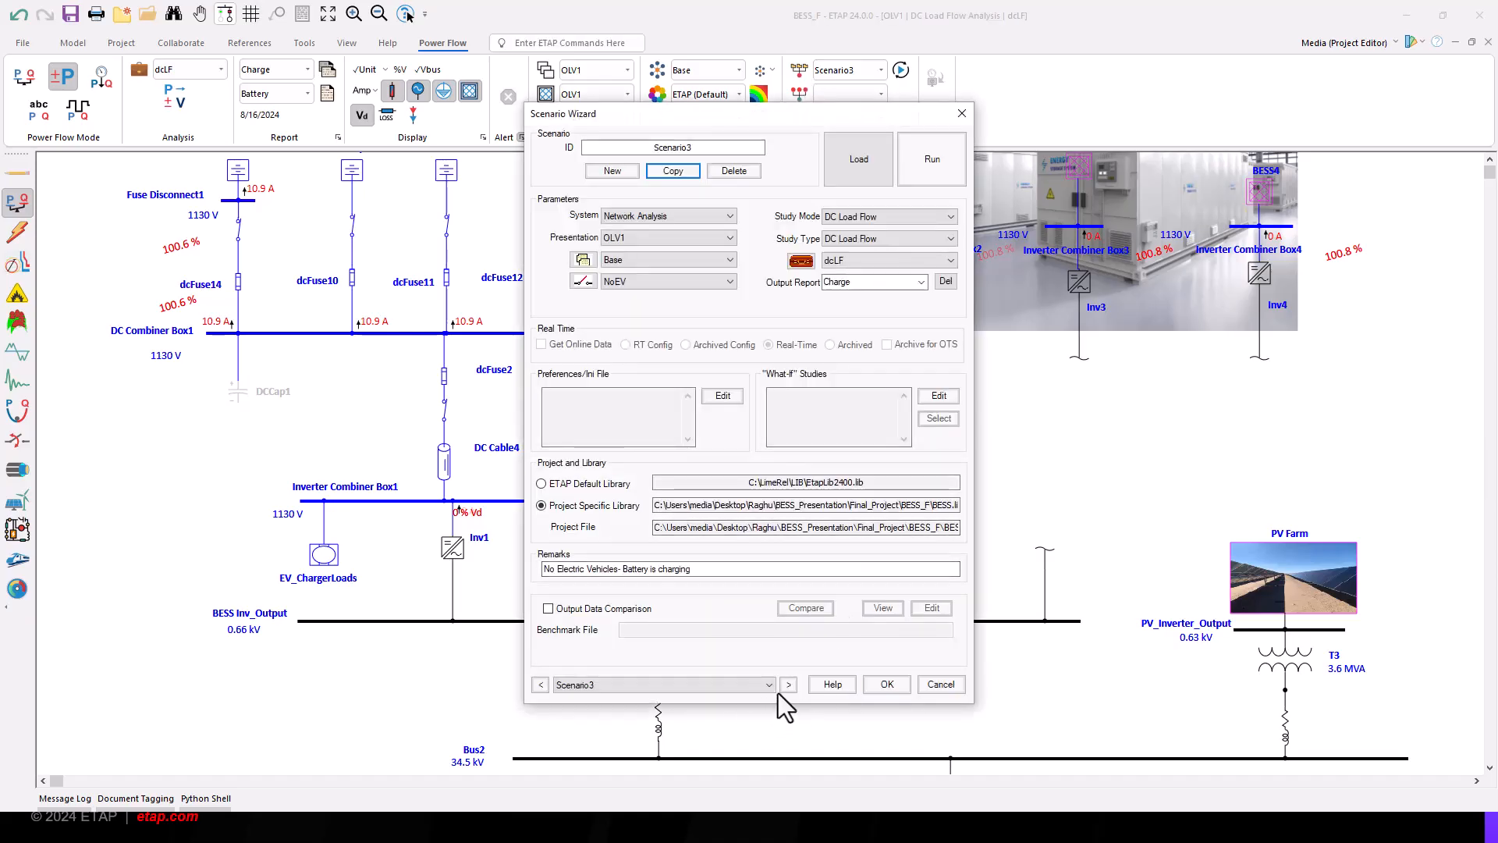
left_click(789, 686)
left_click(866, 153)
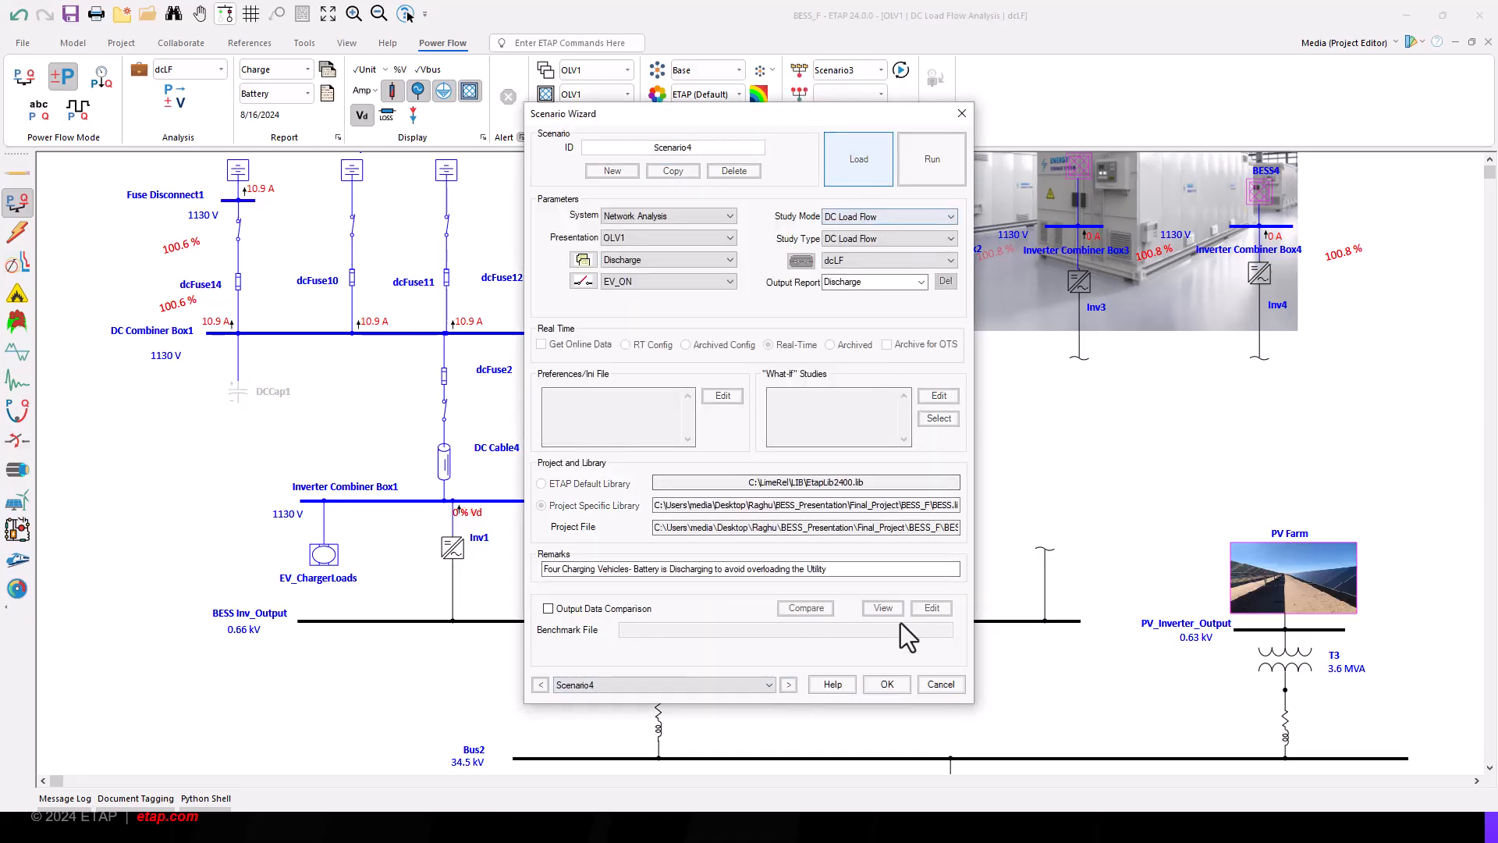
left_click(888, 690)
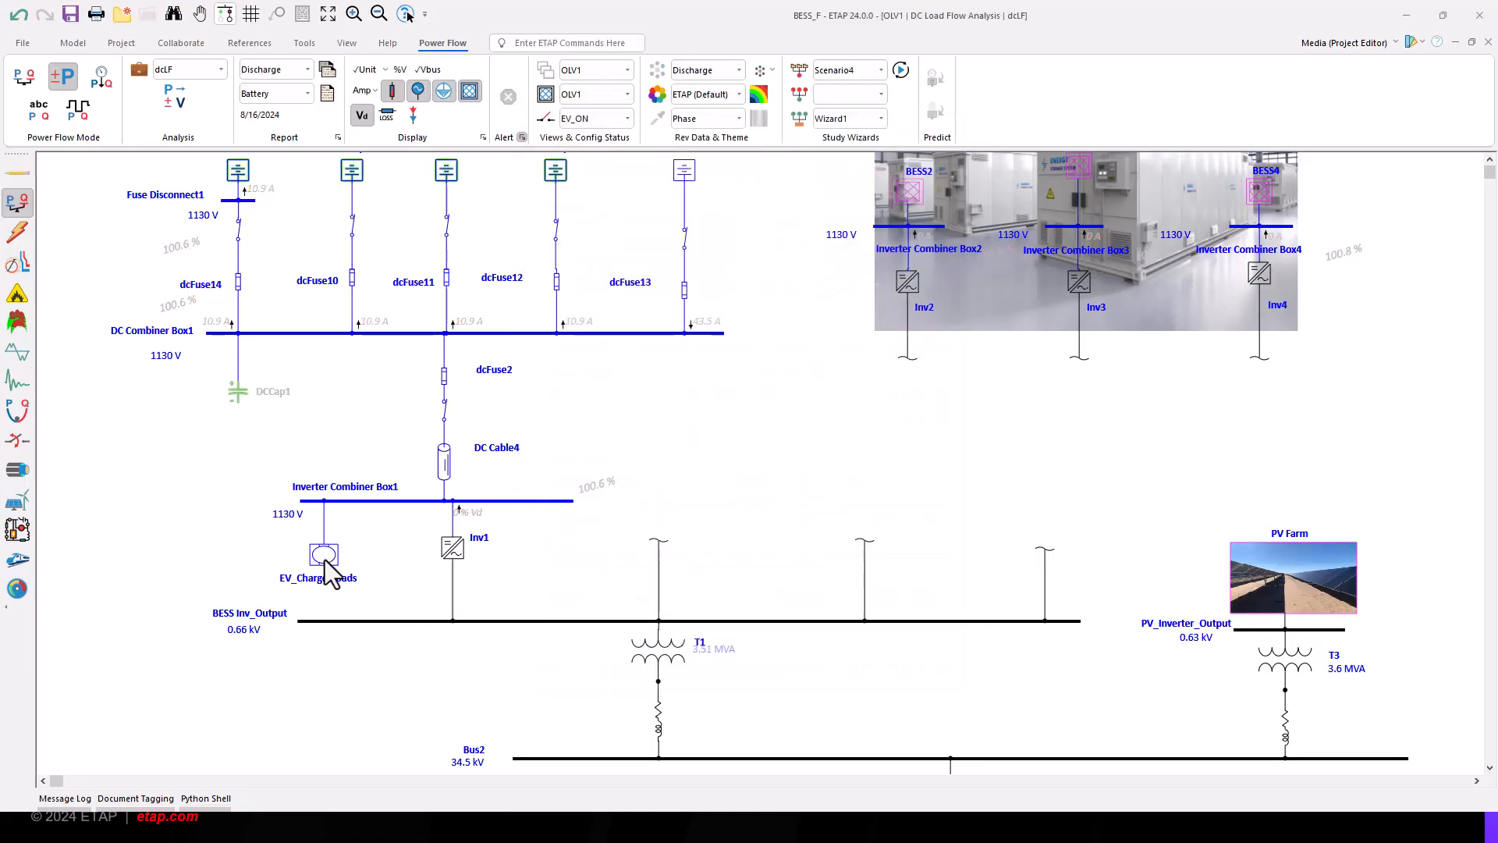
Check the fuse states of the four EV loads in the EV_ChargerLoads network and return to the one-line diagram
double_click(324, 555)
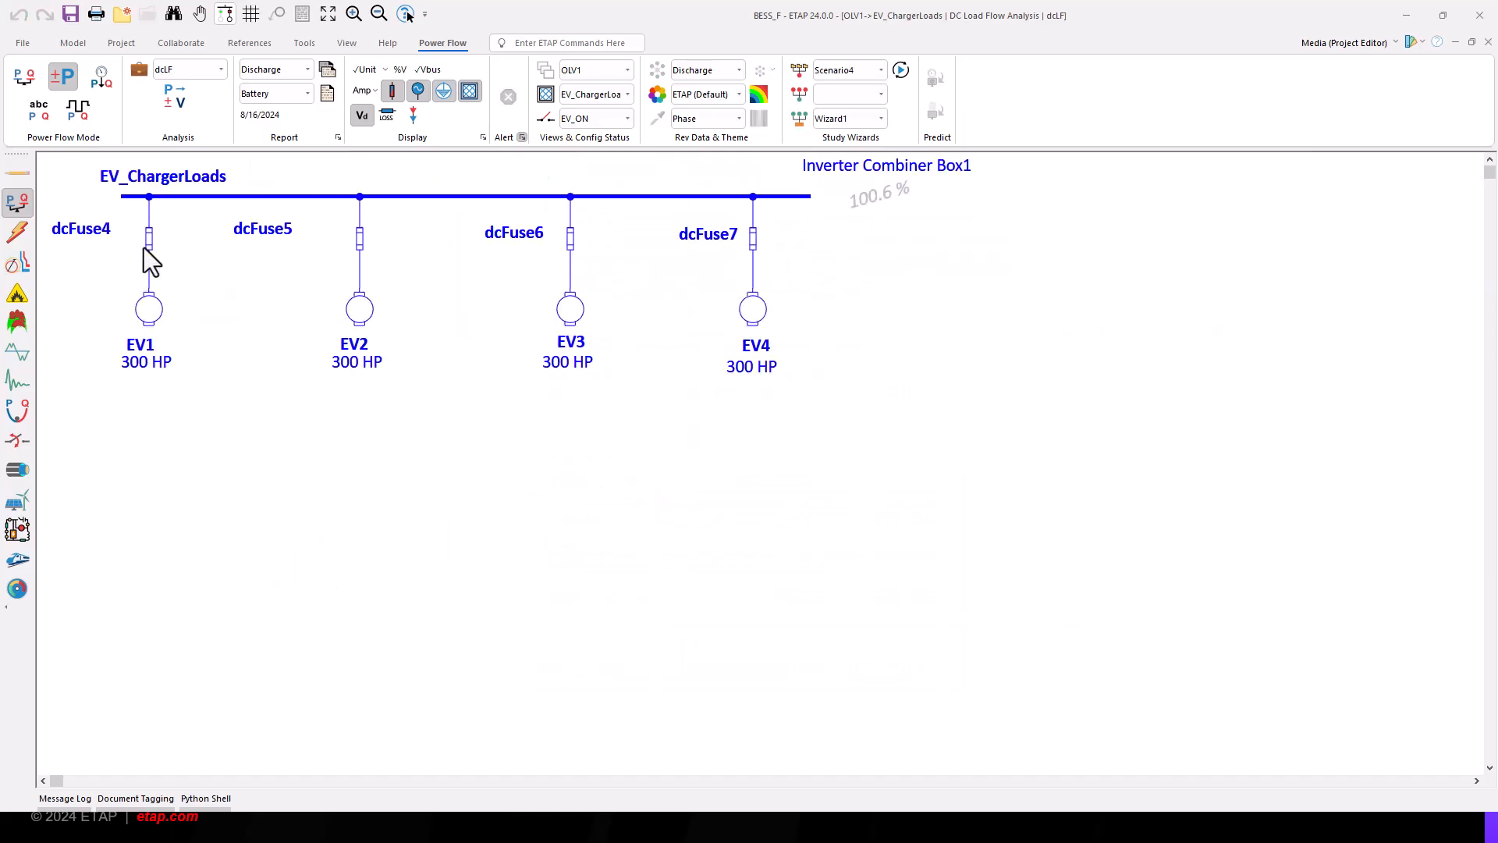
left_click(148, 240)
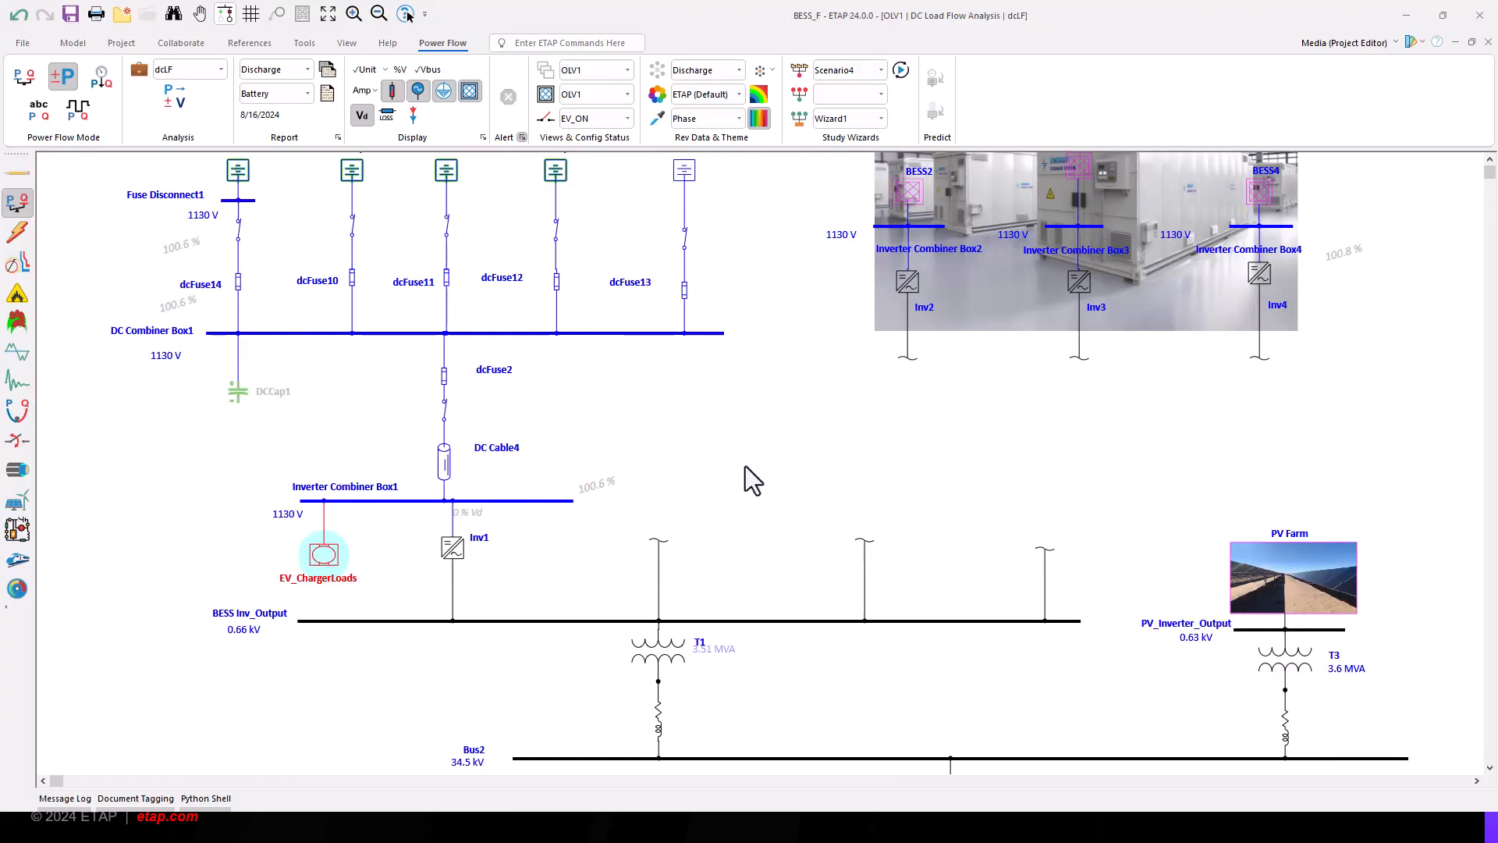
left_click(746, 466)
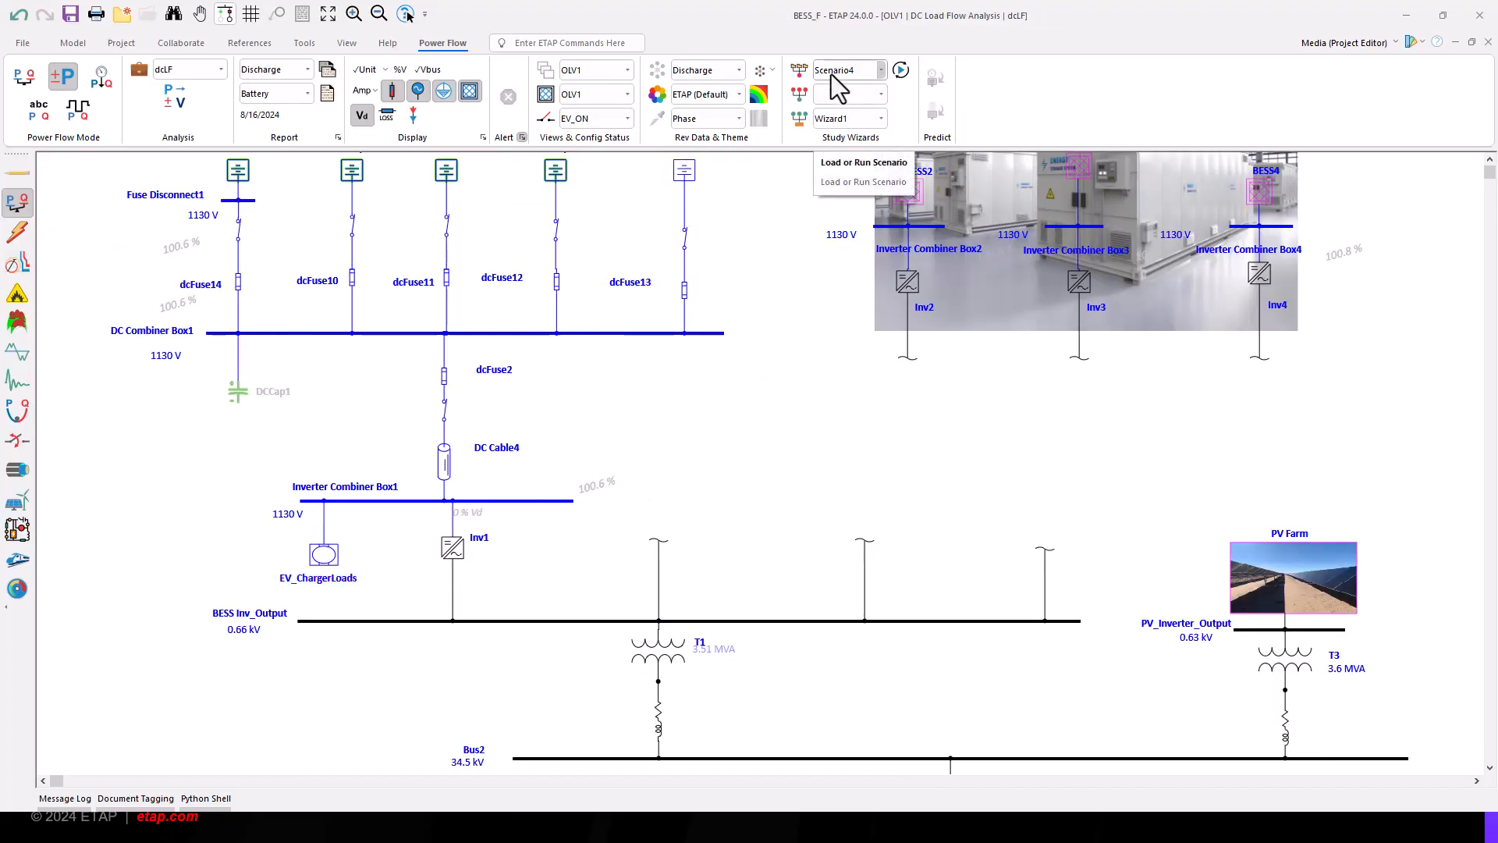
Run Scenario4 and examine the discharge currents and bus voltages from the batteries down to the utility
left_click(853, 74)
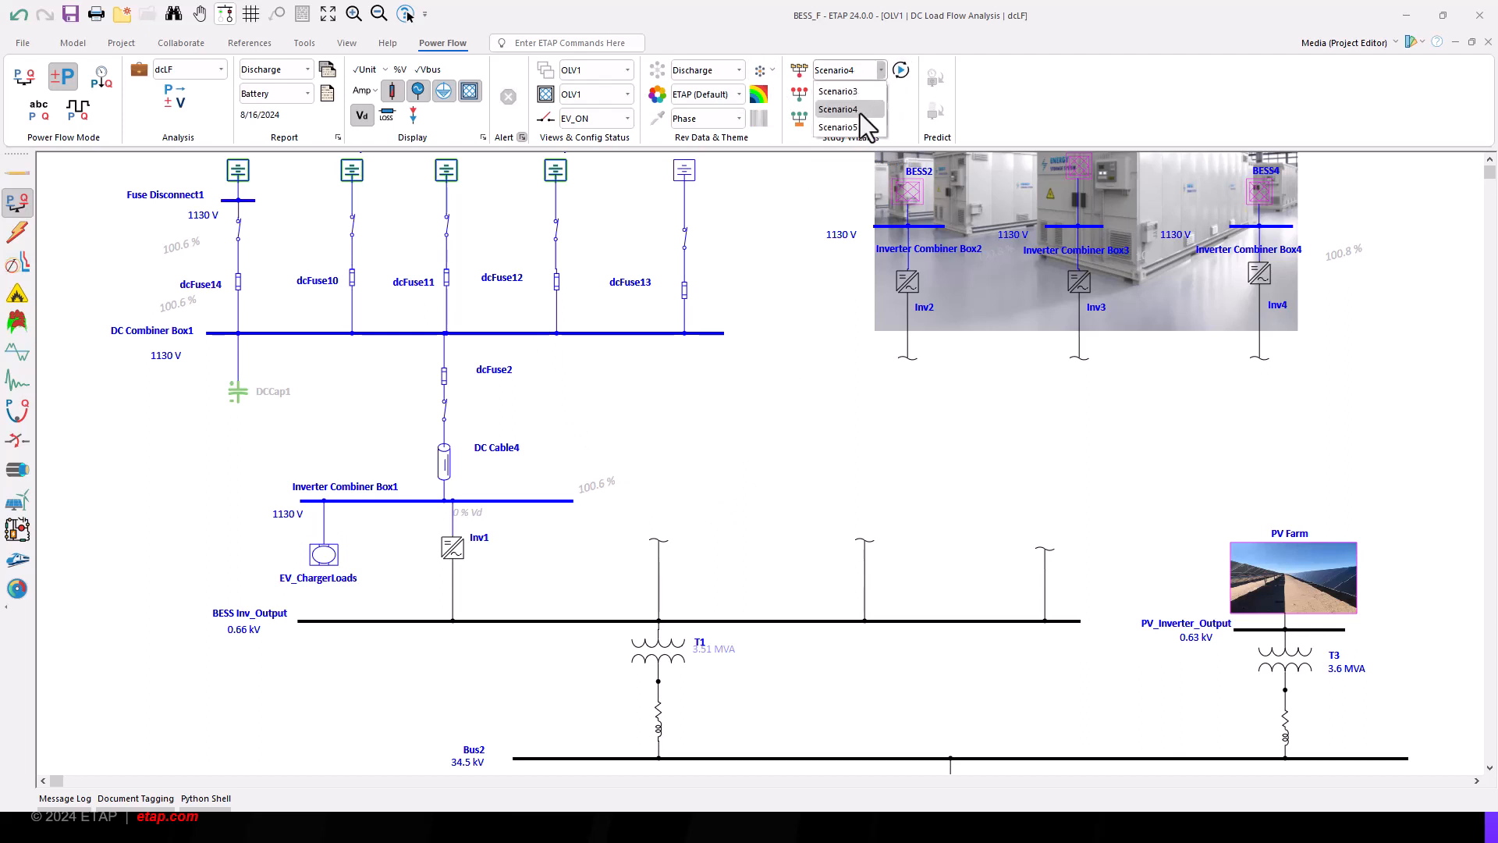
left_click(860, 111)
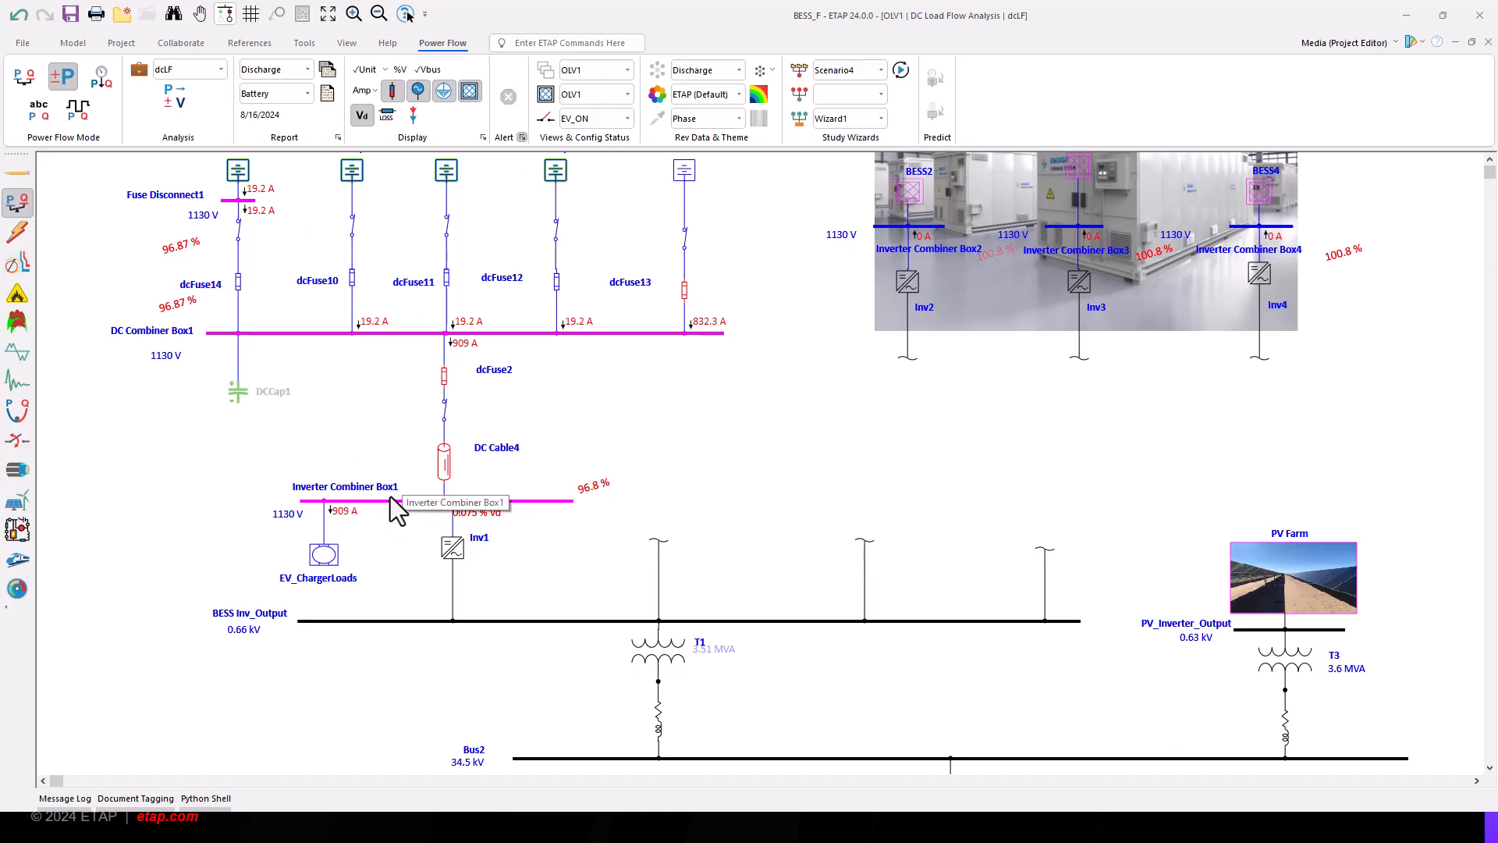
scroll(823, 691, "down", 5)
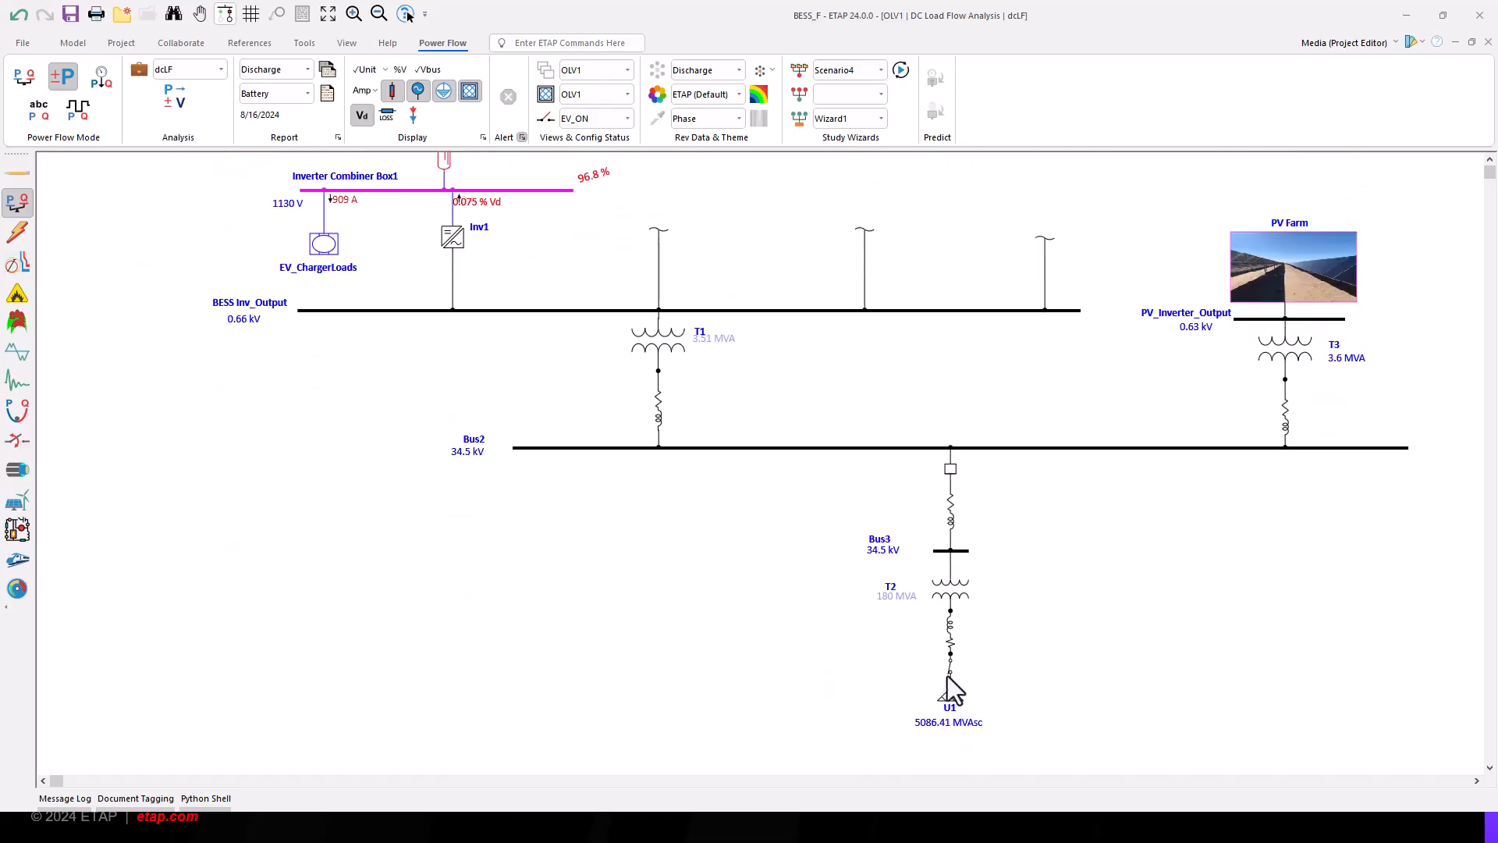
middle_click(843, 678)
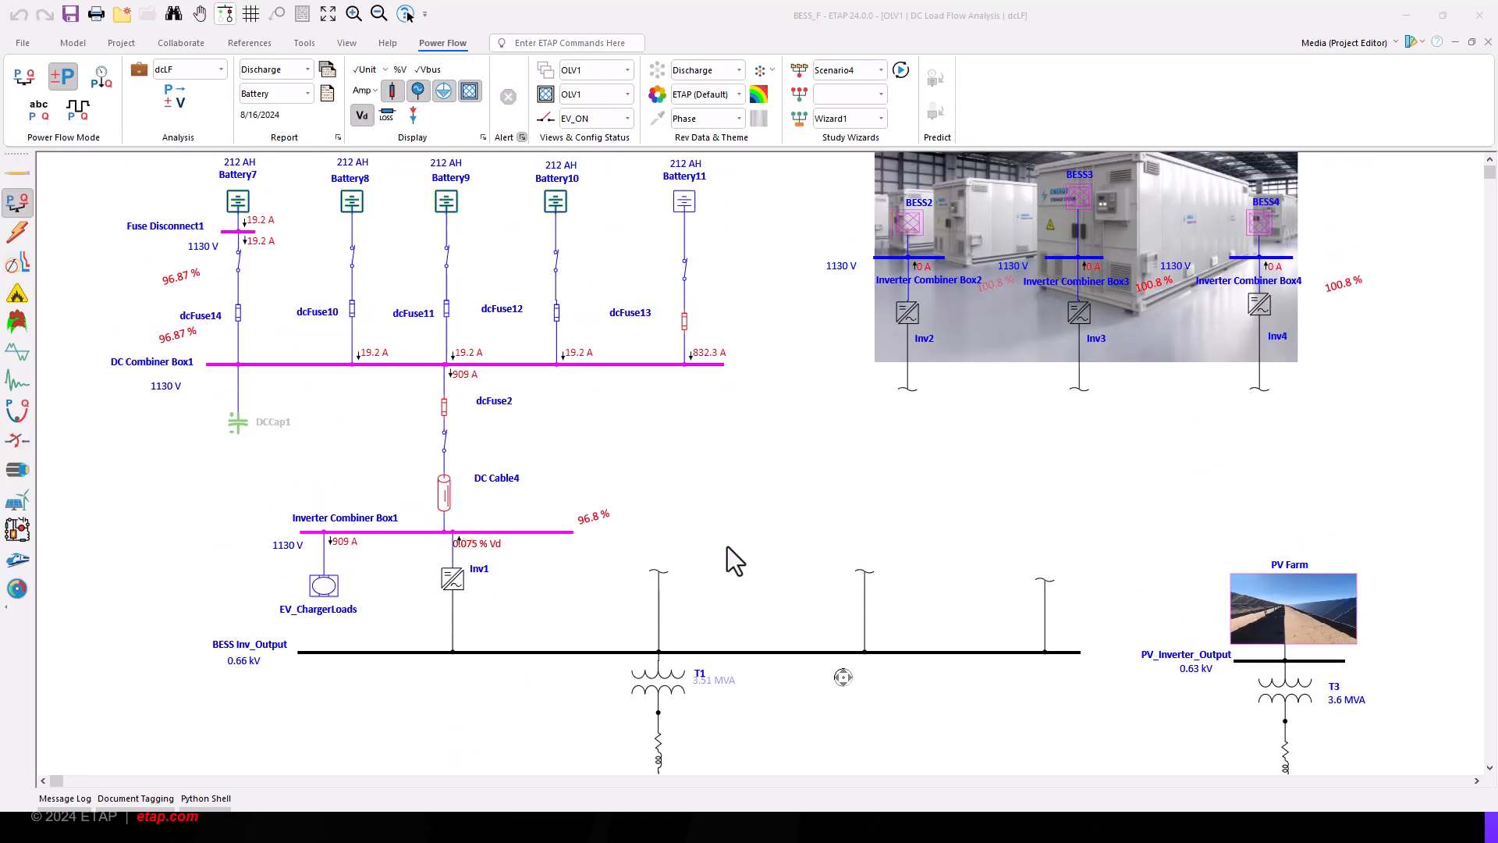
left_click_drag(727, 546, 919, 512)
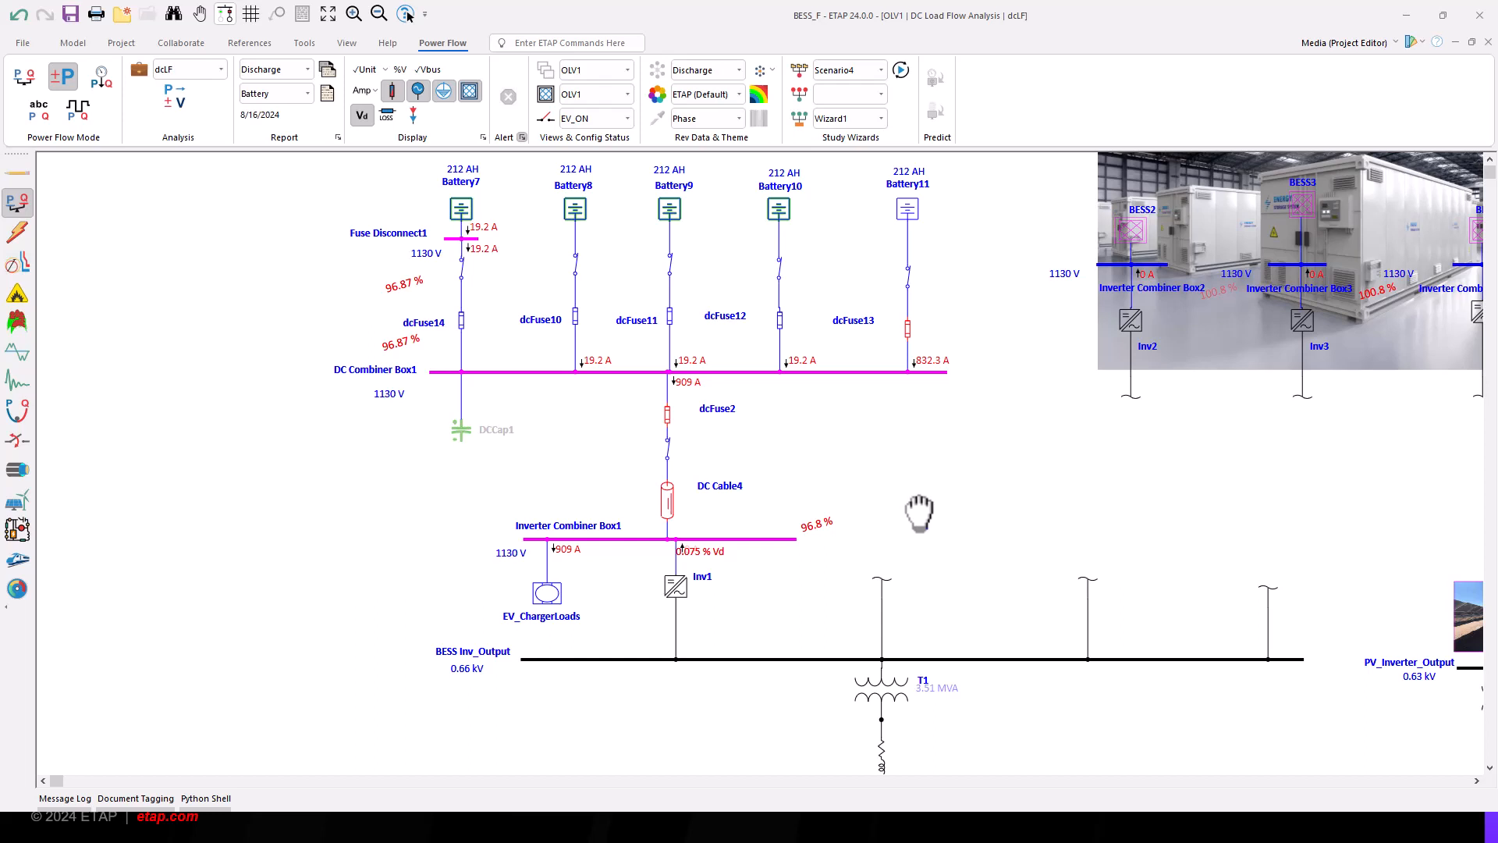
Load Scenario5 with the Dis_Cap revision and the EV_ON configuration from the Scenario Wizard
left_click(801, 71)
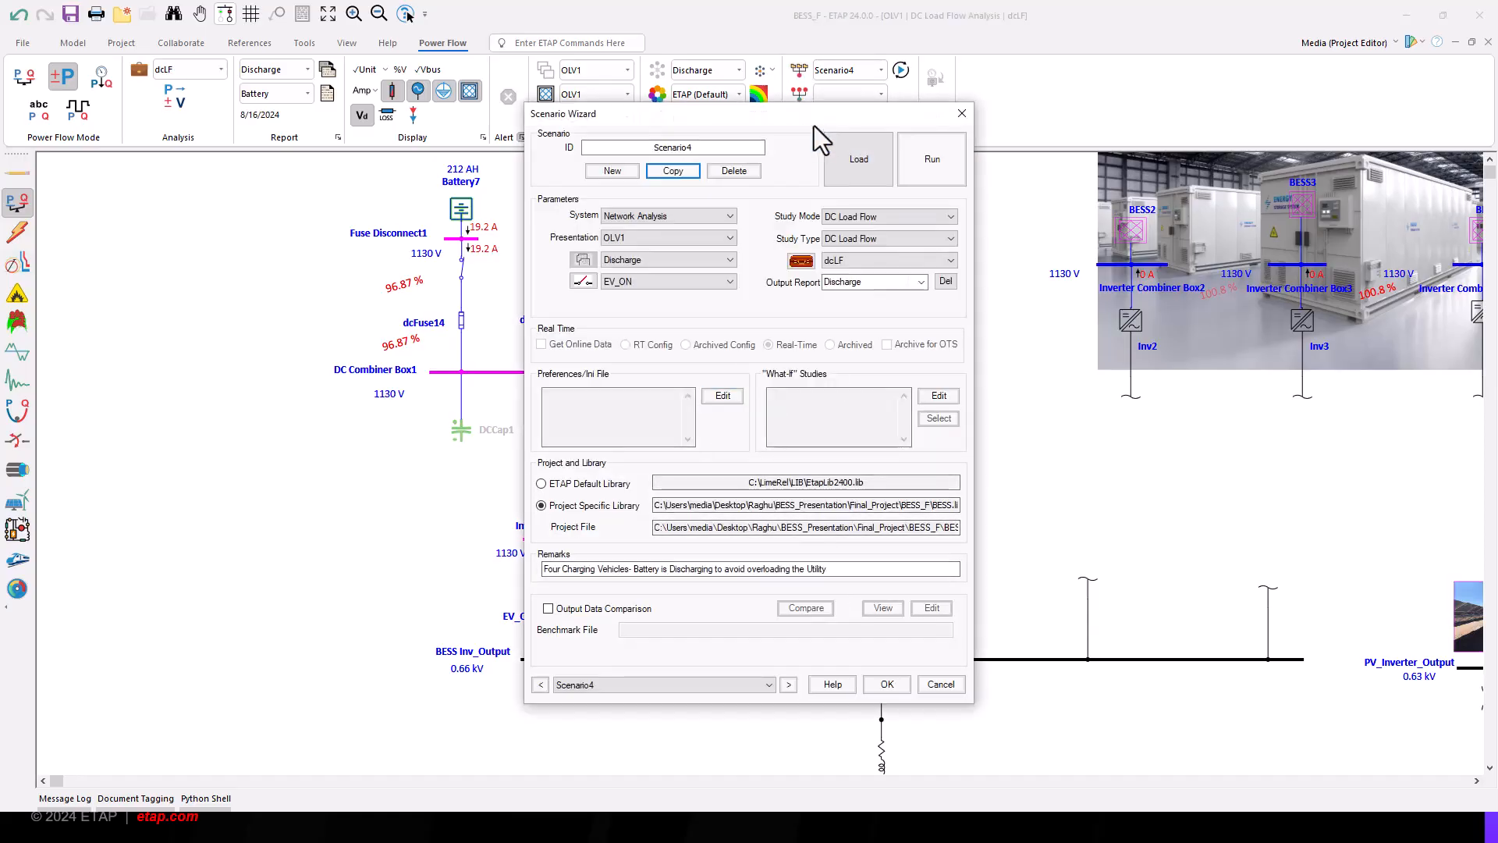
left_click_drag(814, 126, 1152, 130)
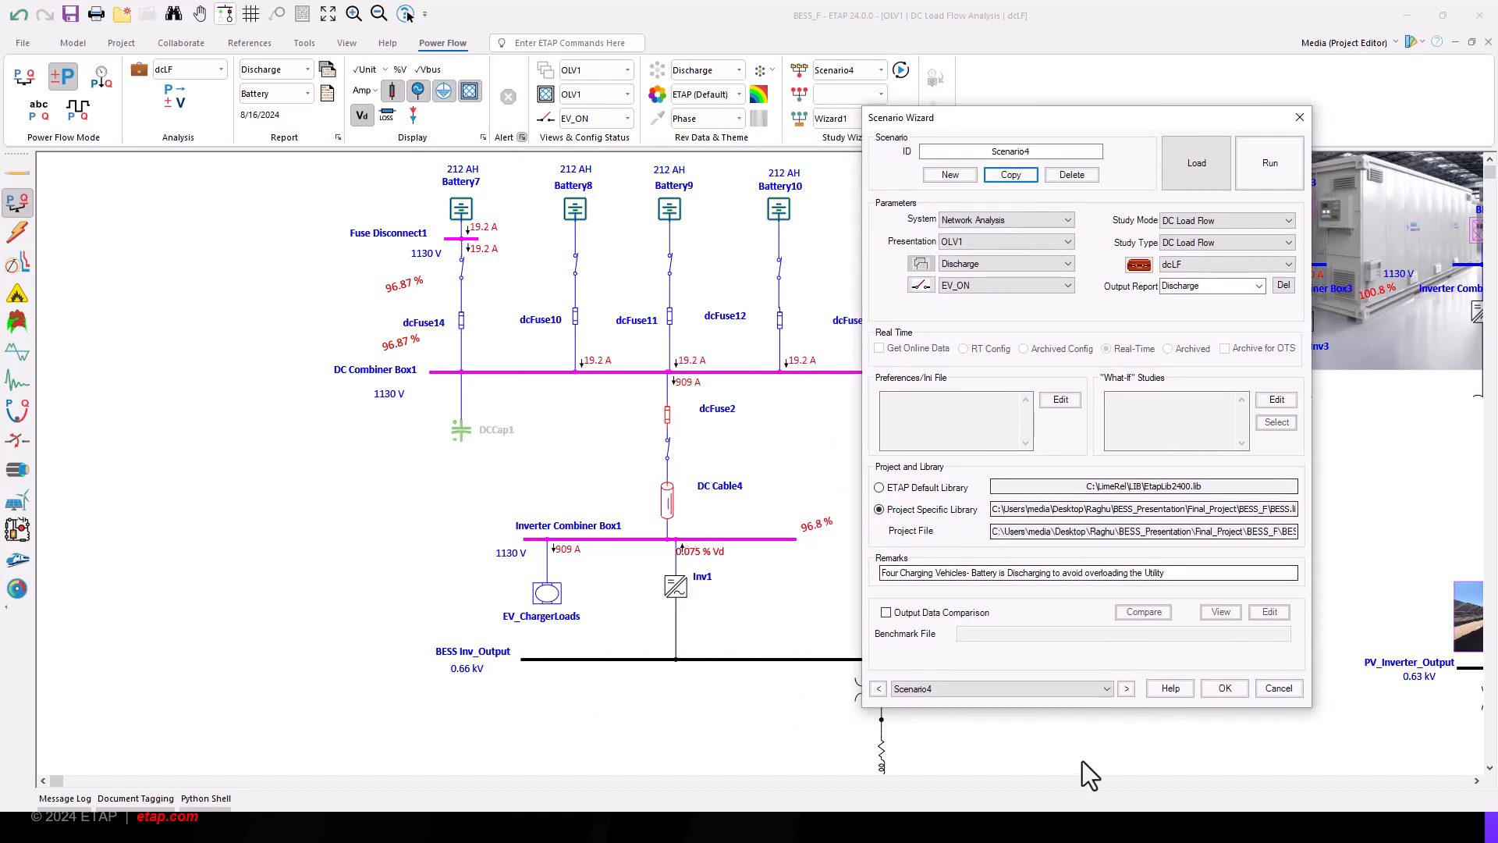
left_click(1080, 686)
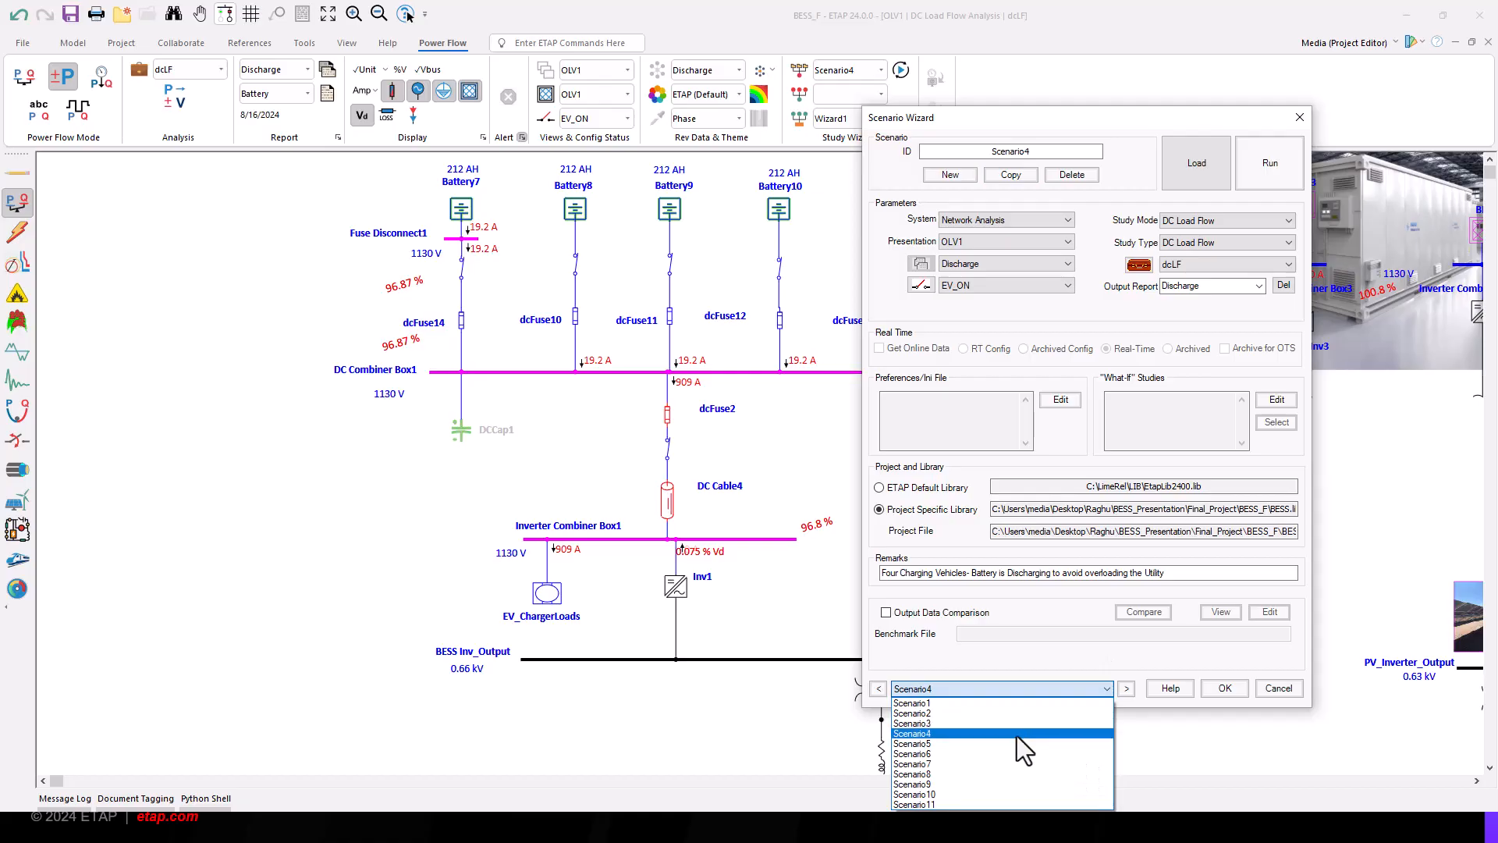
left_click(1018, 742)
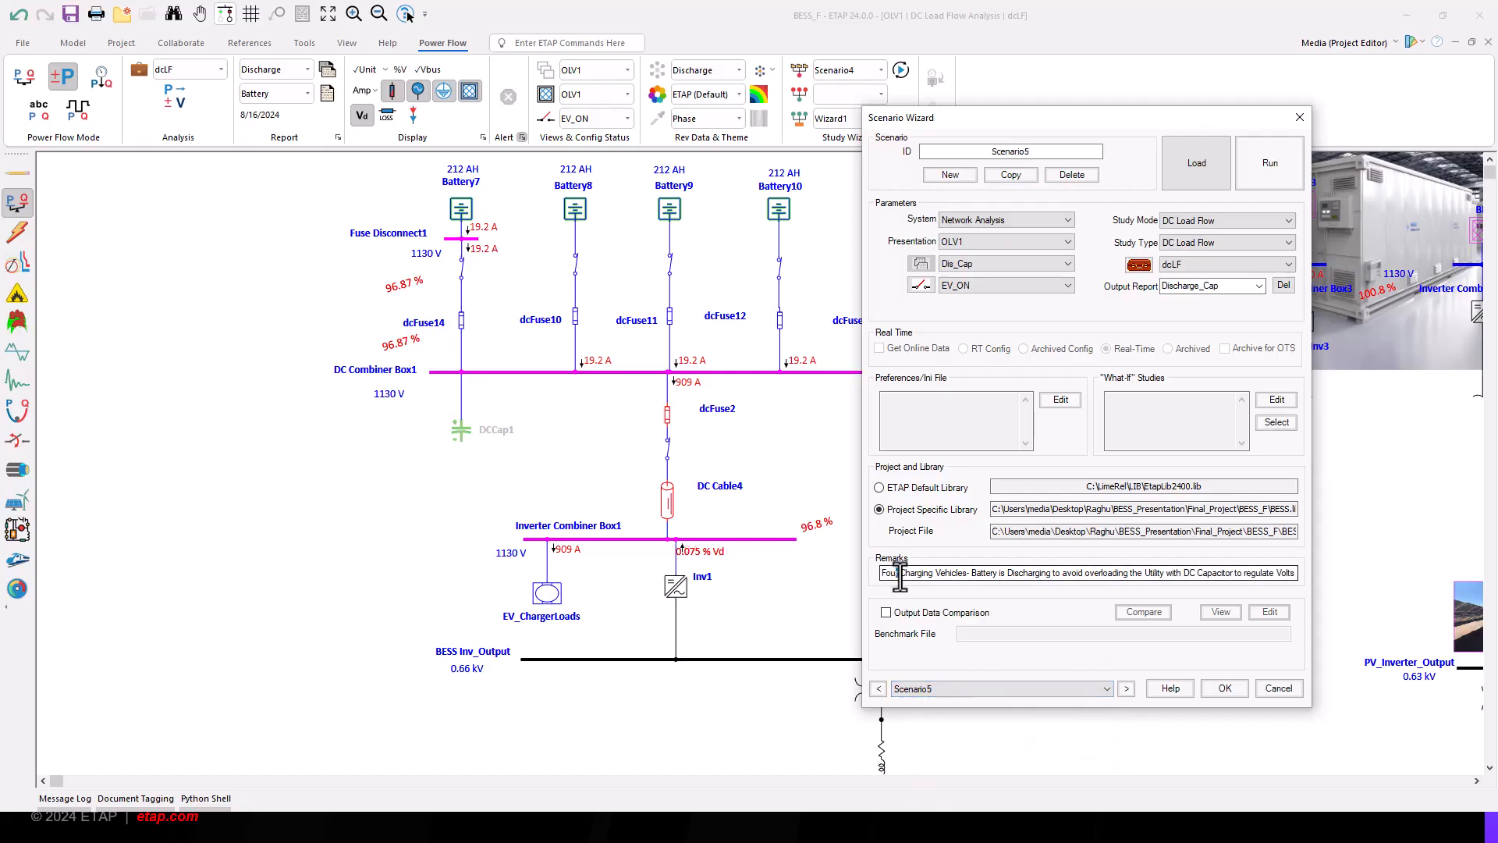
left_click_drag(891, 572, 1204, 578)
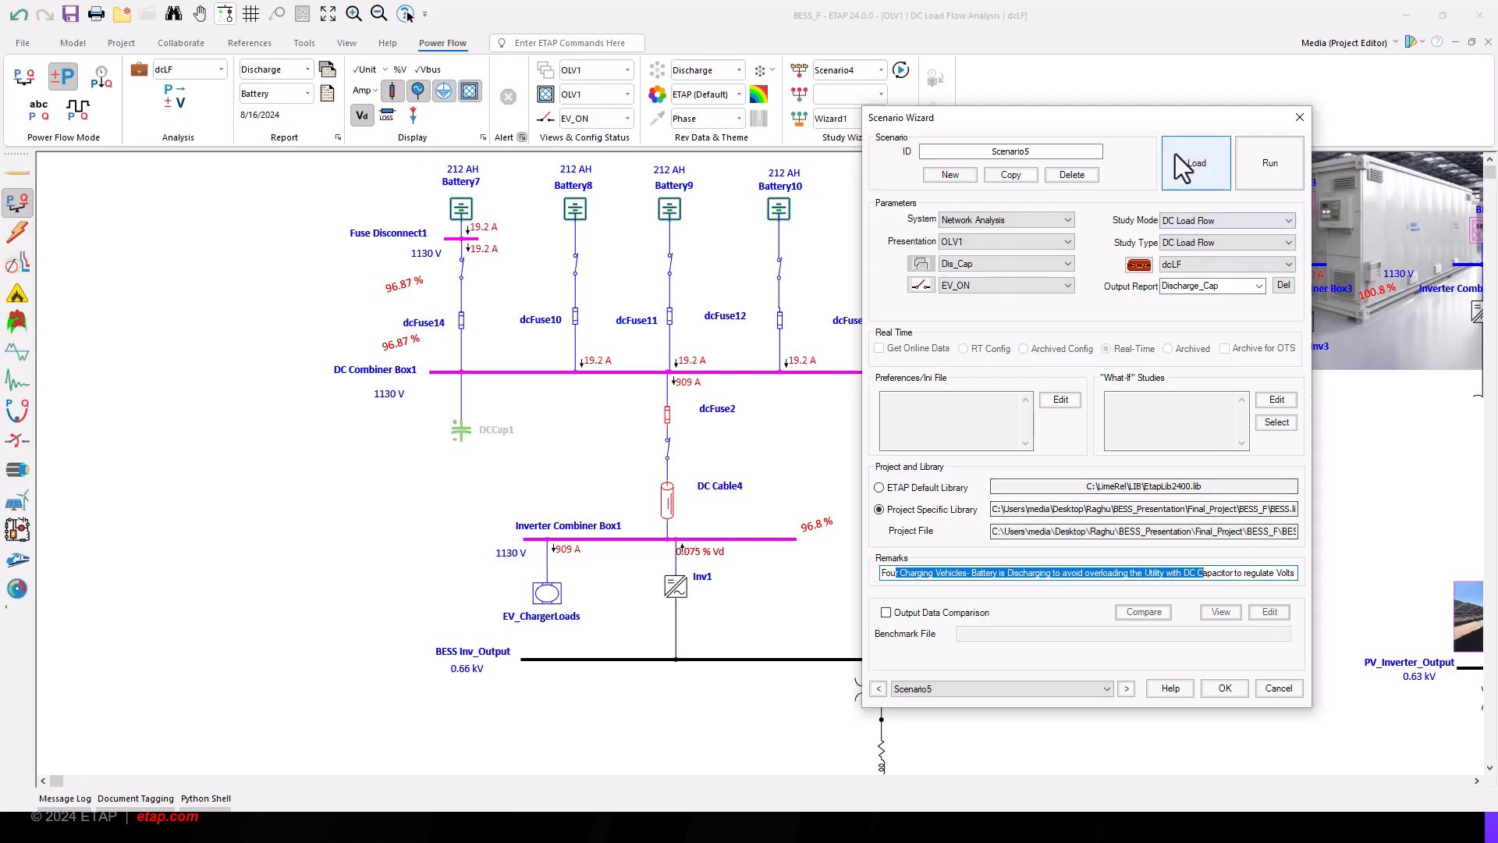
left_click(1199, 161)
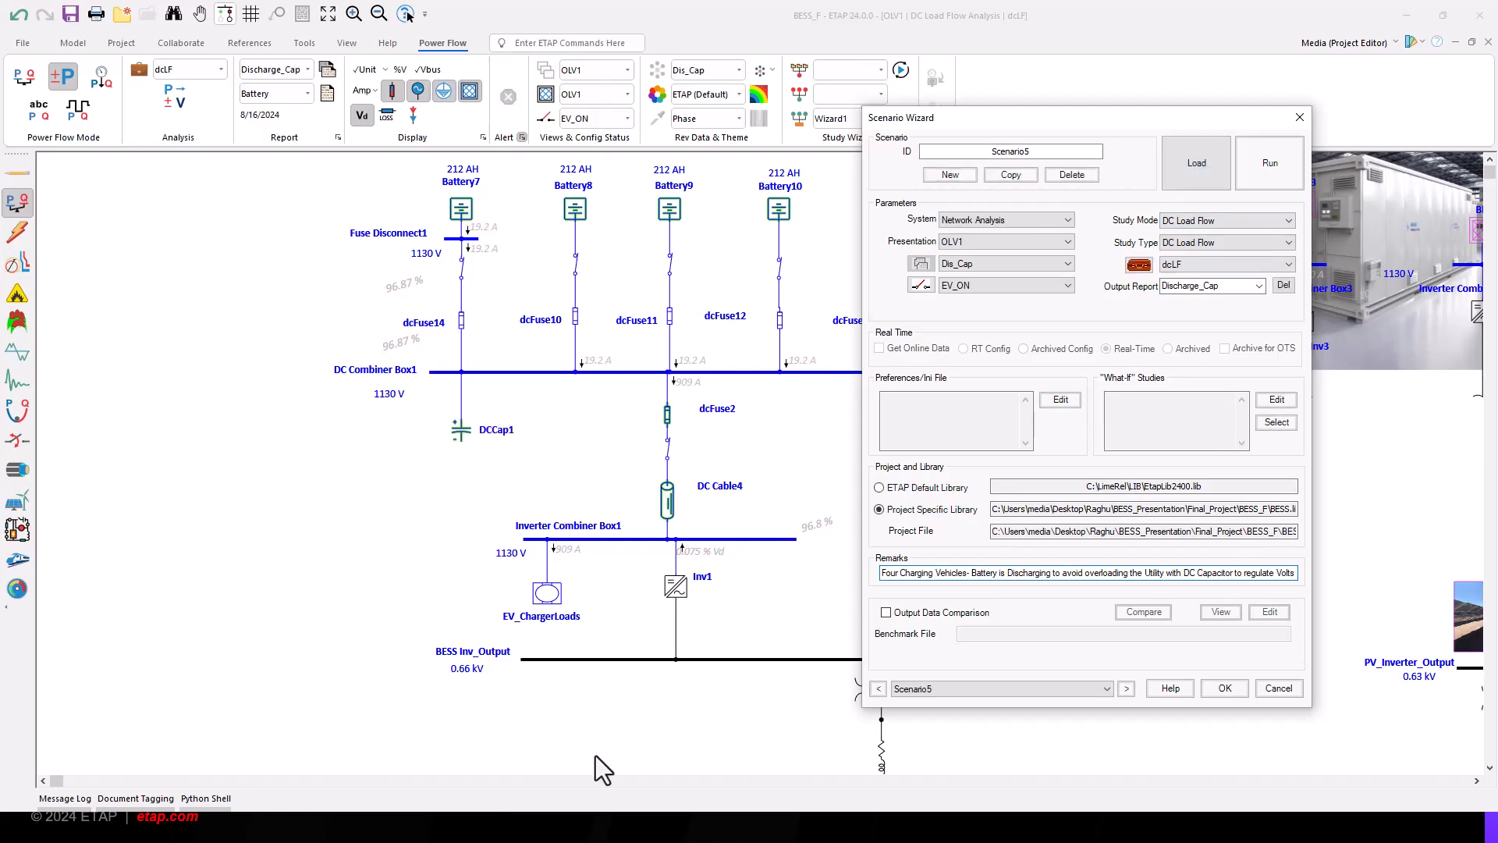
left_click(1224, 688)
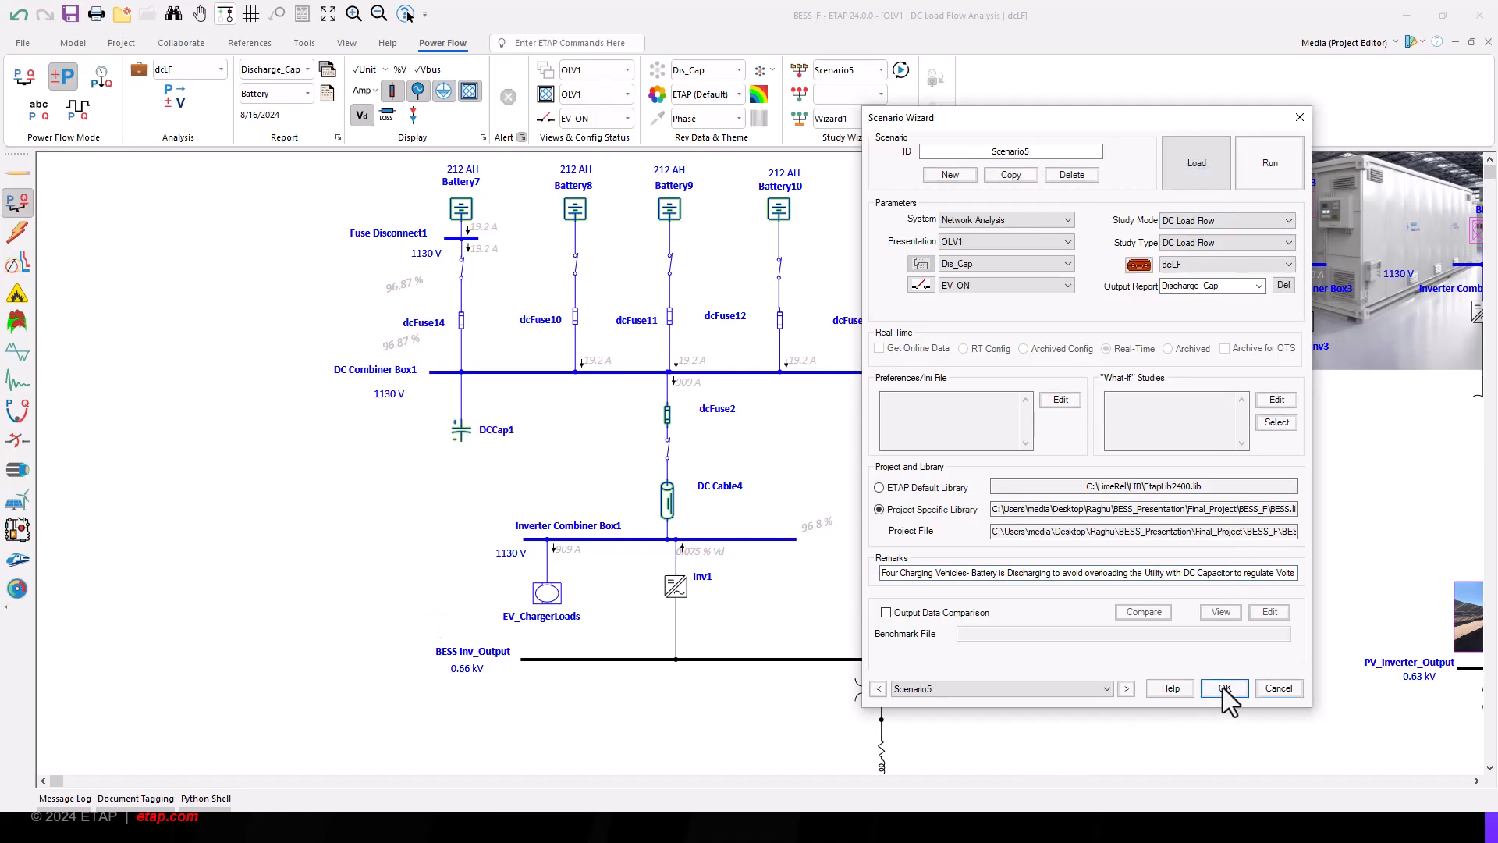
Review the cell rating and total energy data of capacitor DCCap1, and run the Scenario5 DC load flow
left_click(461, 429)
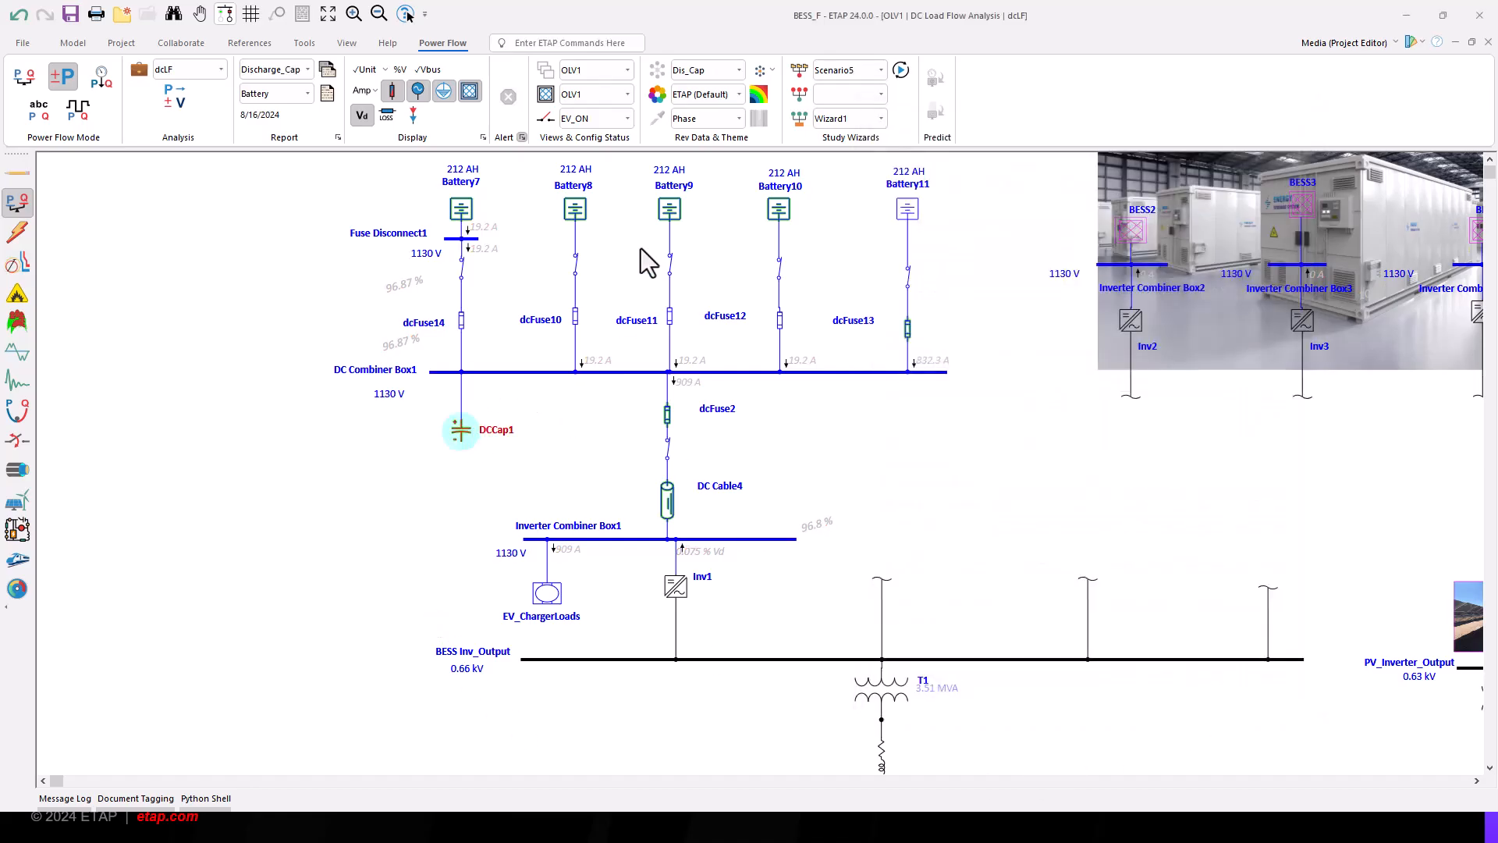
left_click(550, 242)
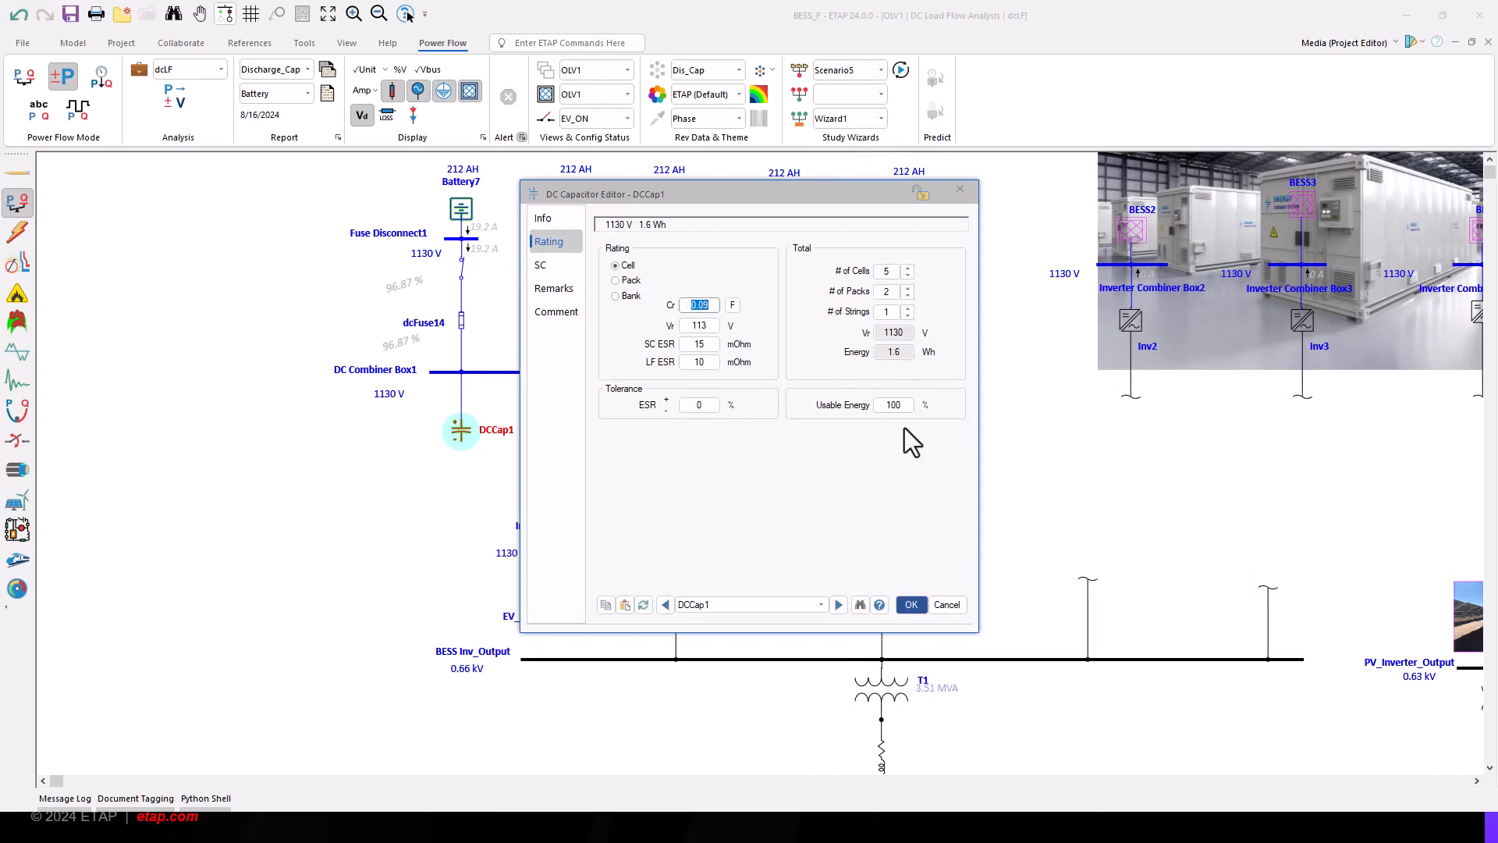
left_click(920, 603)
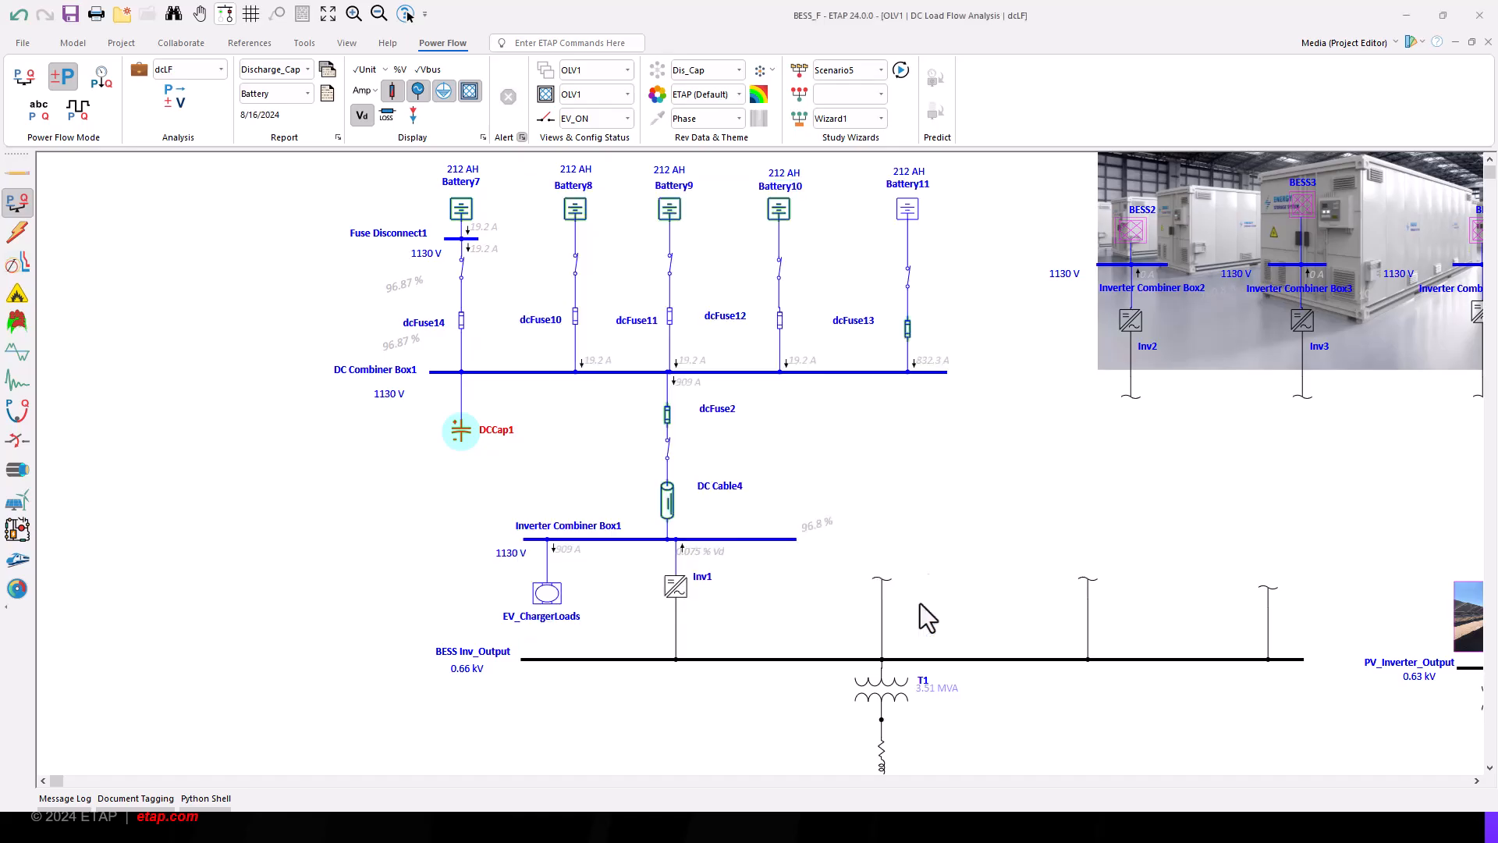
left_click(868, 76)
left_click(853, 128)
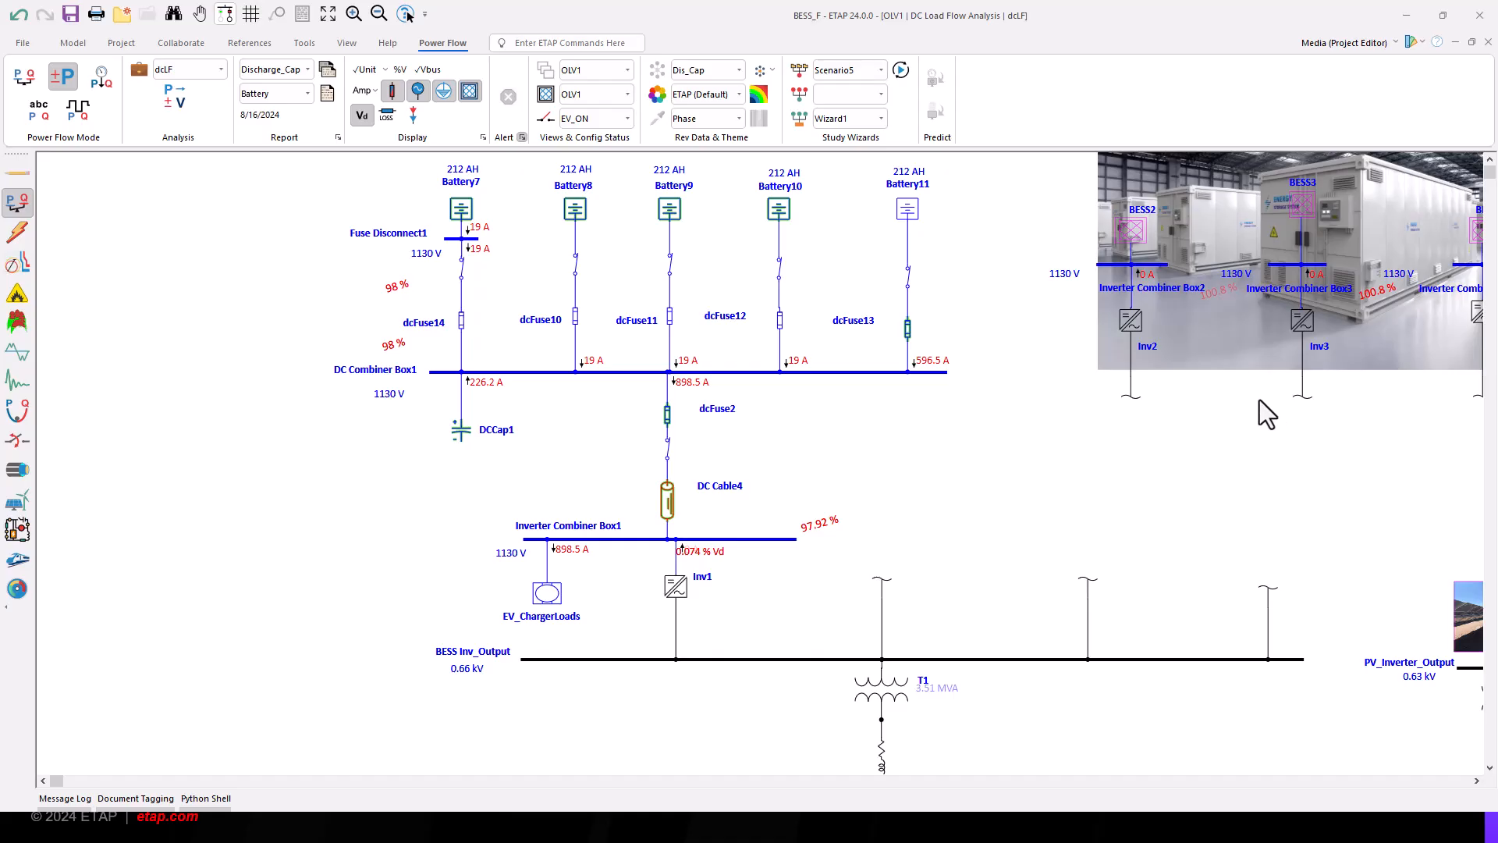
Examine the properties and model parameters of the Li-Ion Kokam 120216216 battery in the Battery Library
left_click(257, 44)
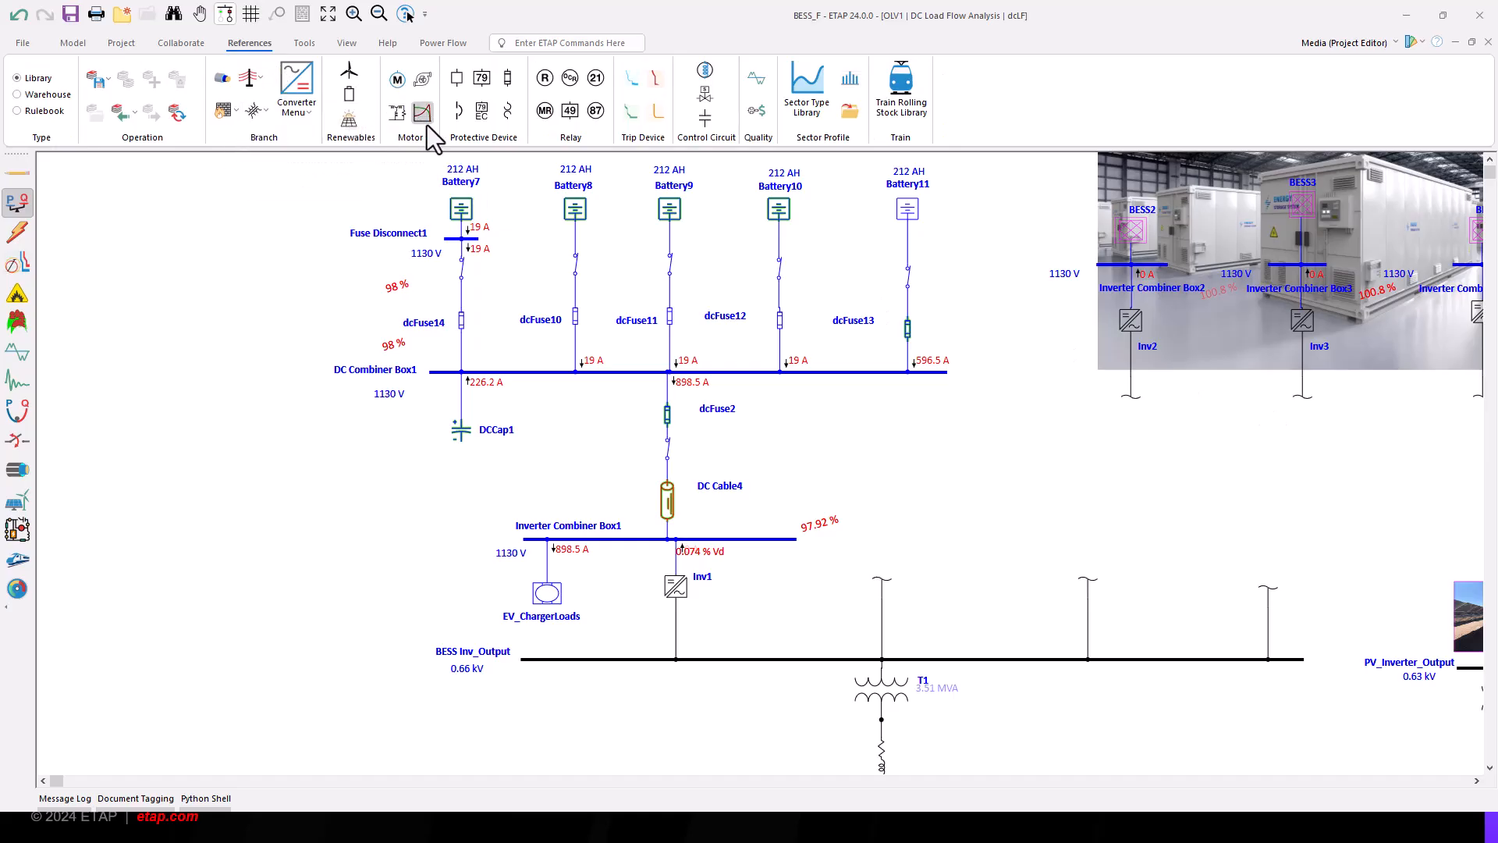
left_click(349, 93)
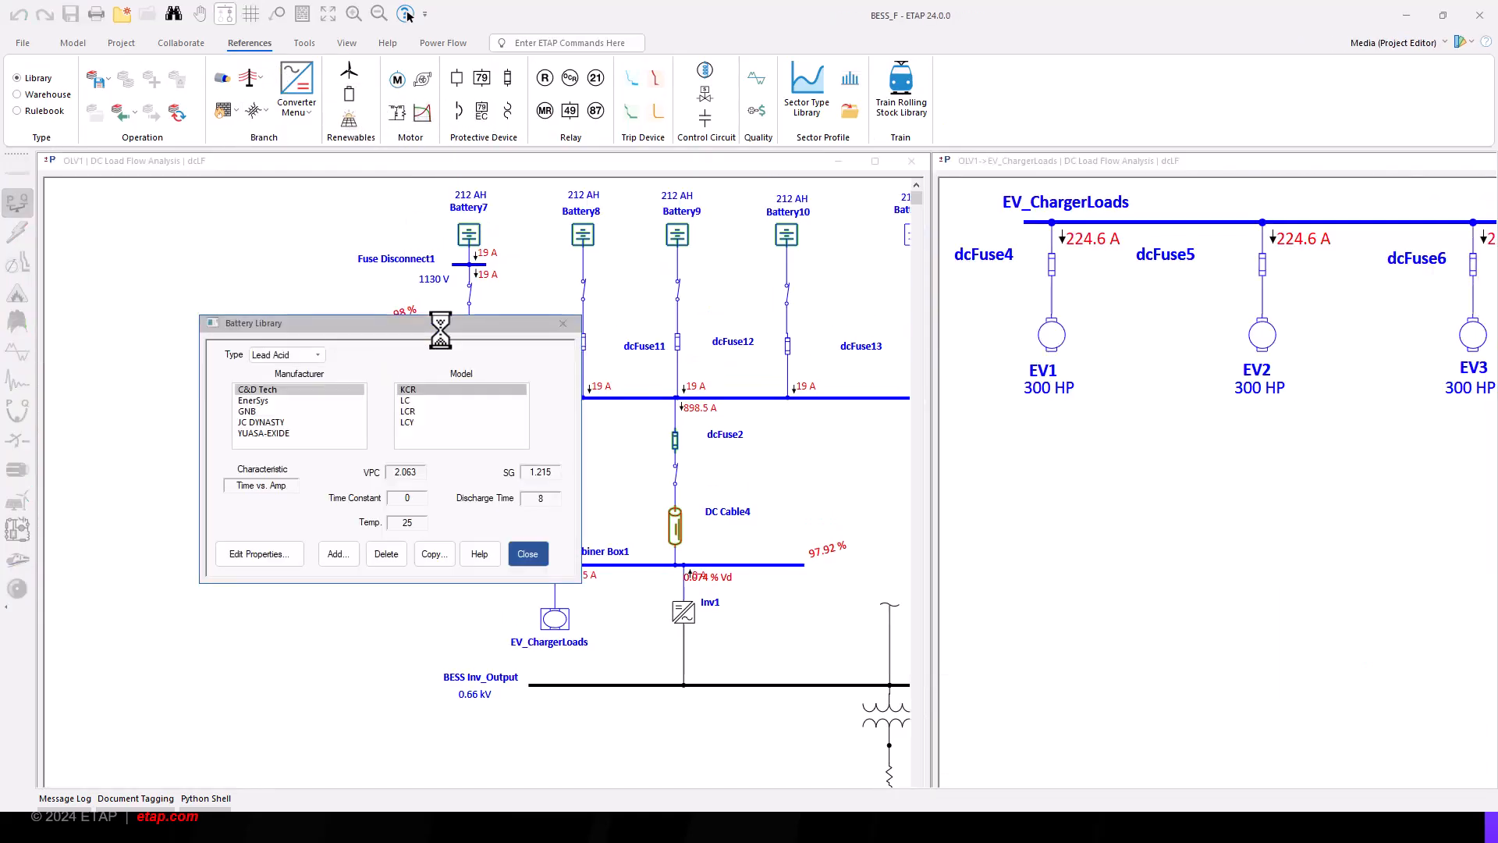
left_click(312, 356)
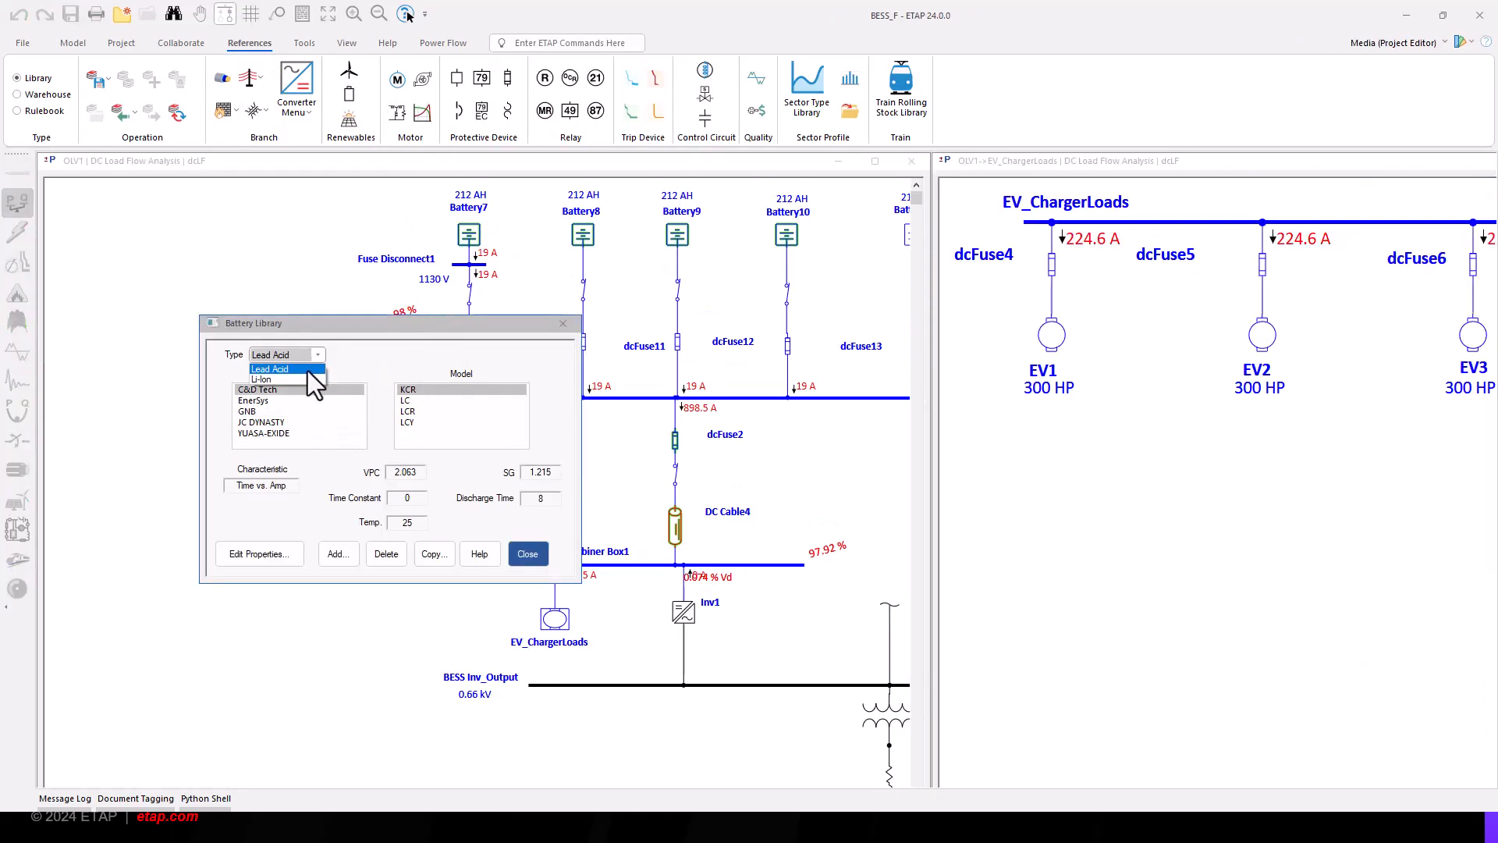
left_click(303, 381)
left_click(279, 422)
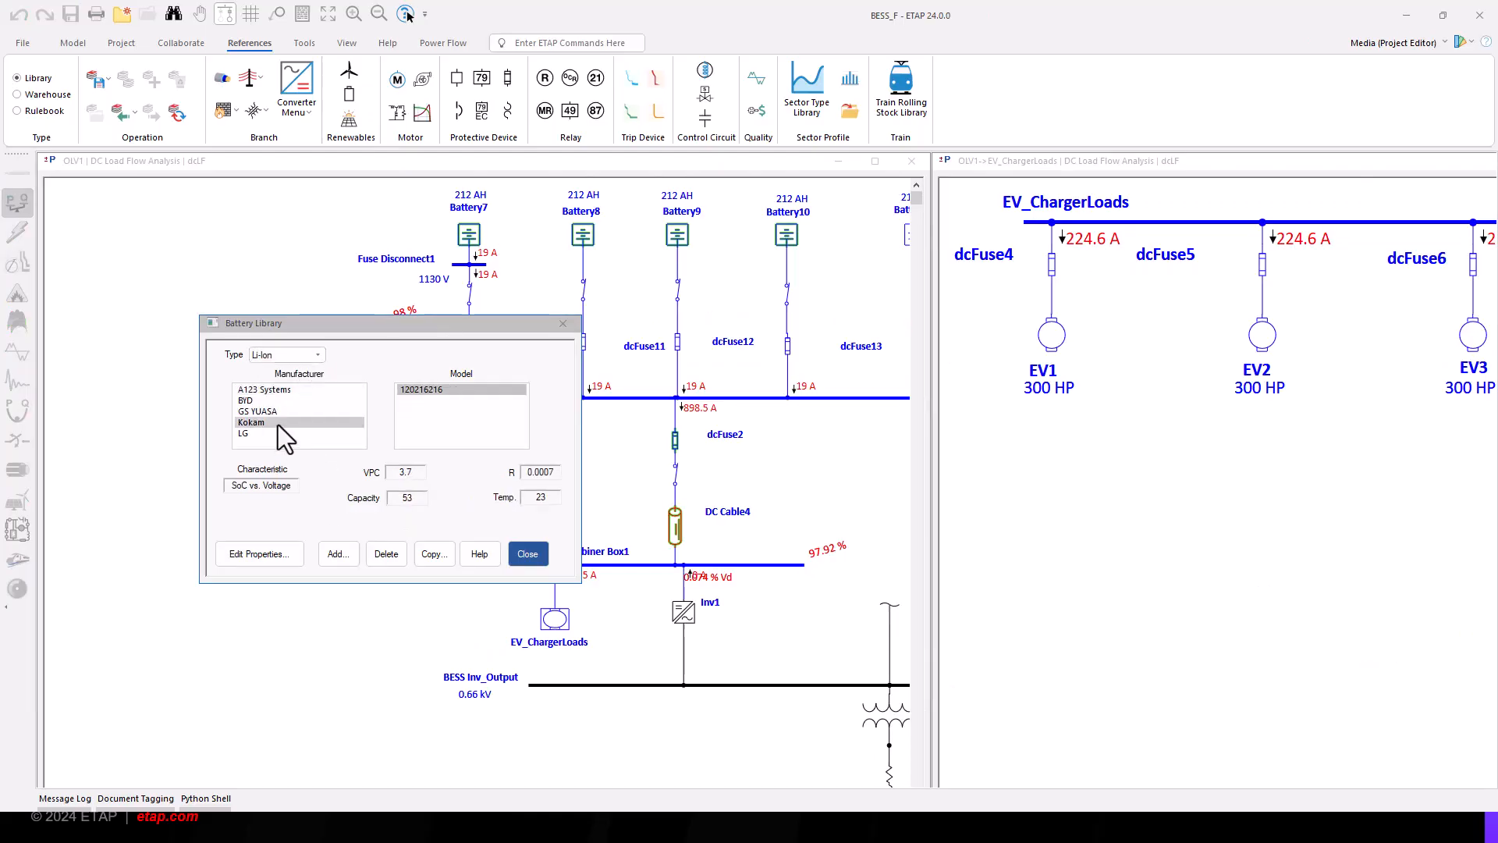
left_click(284, 554)
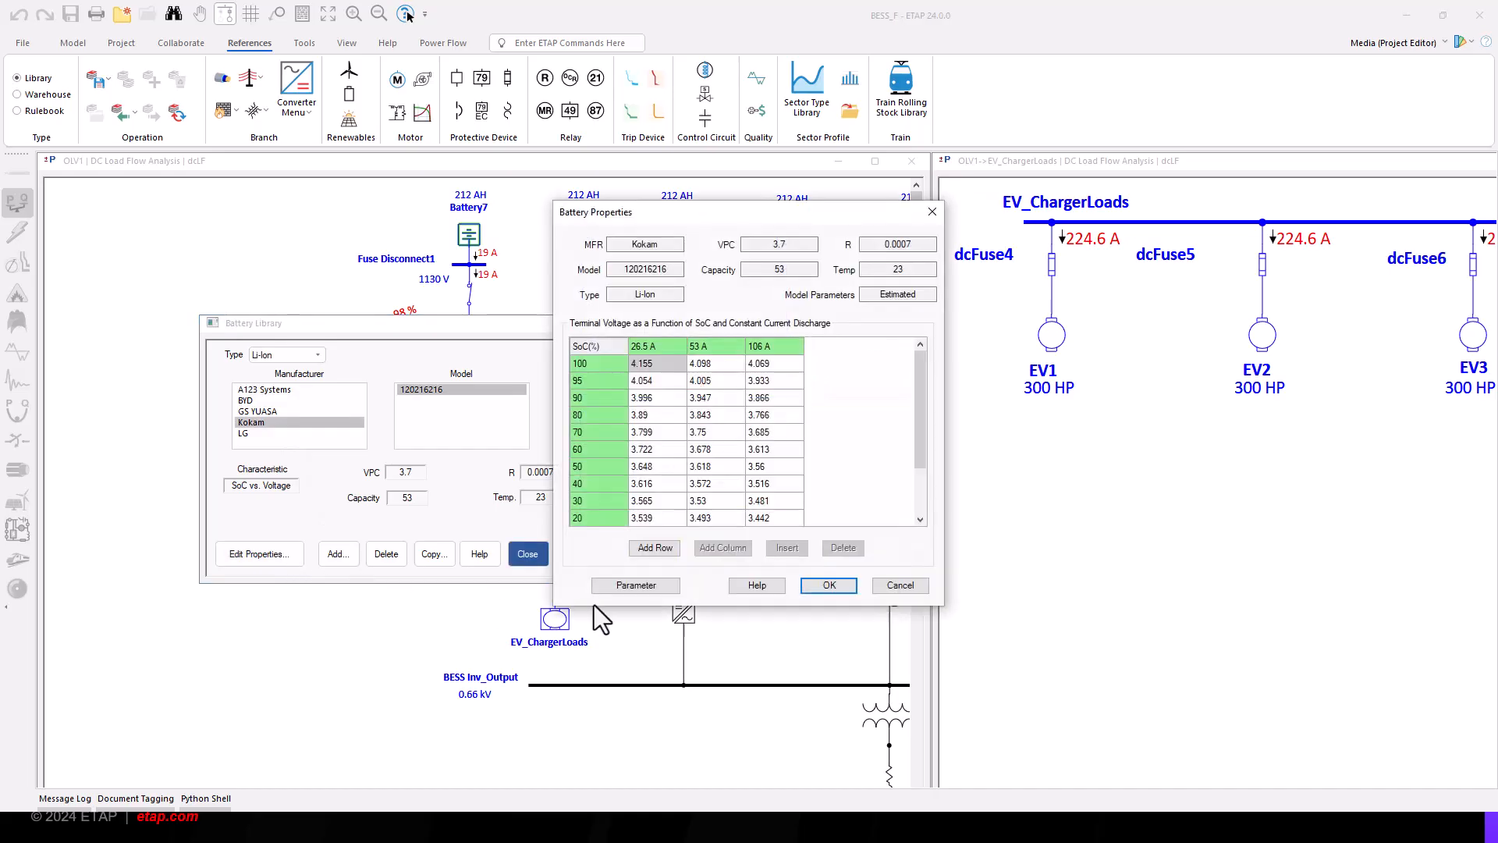
left_click(623, 590)
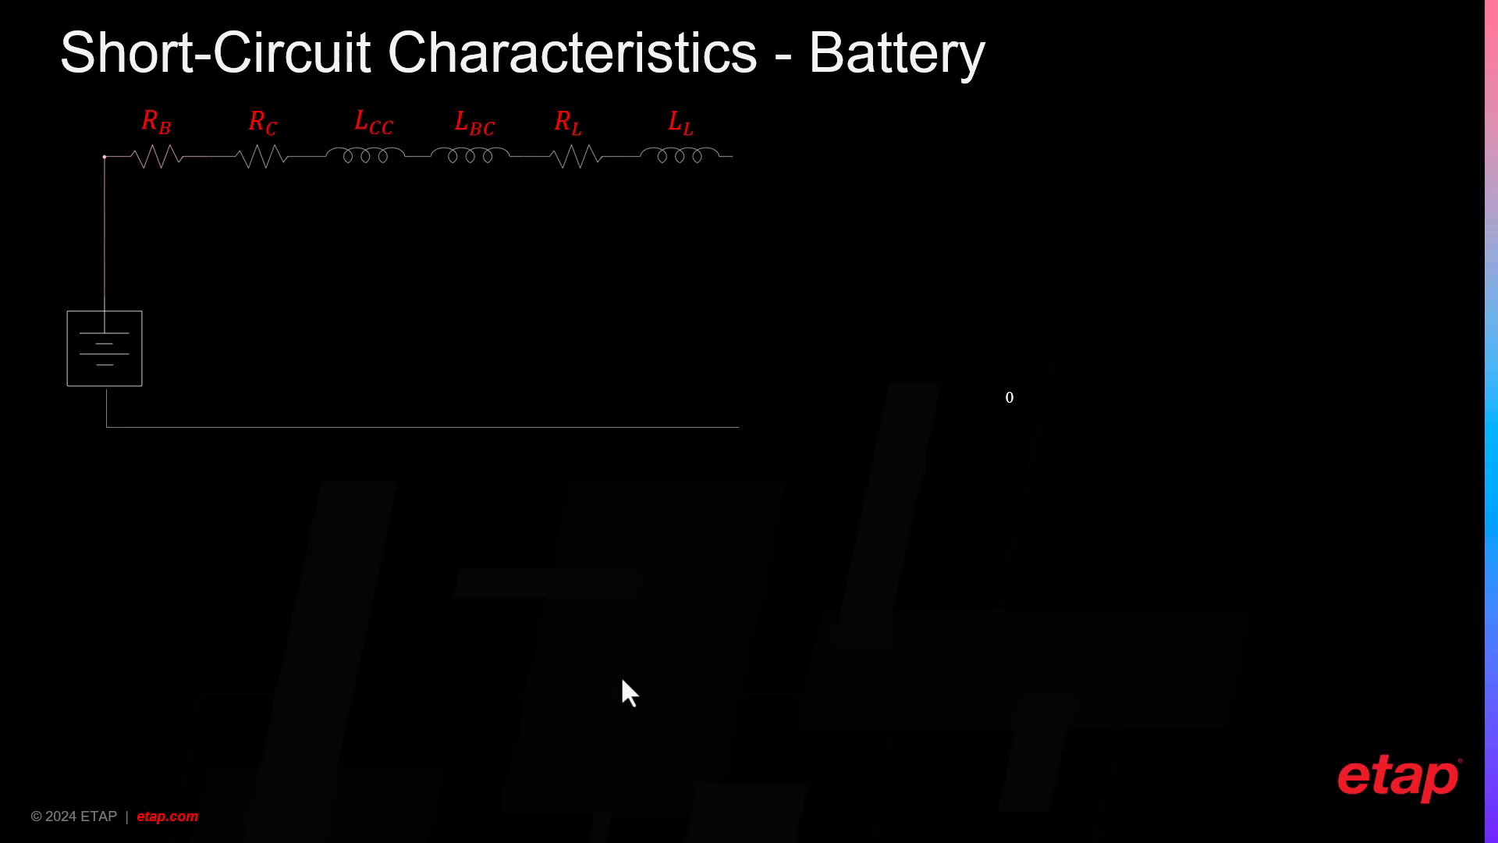
left_click(798, 553)
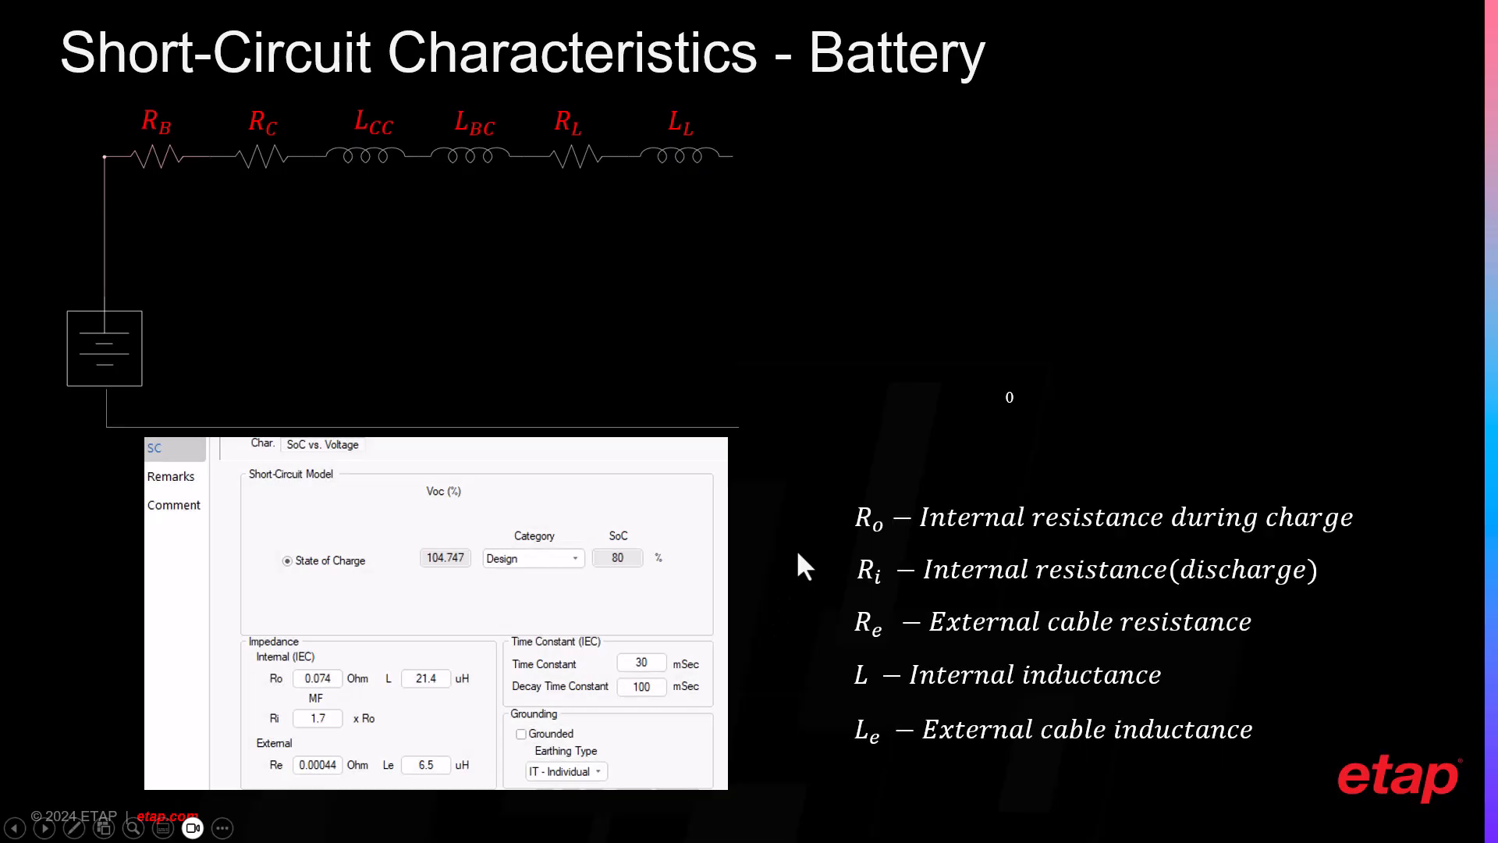